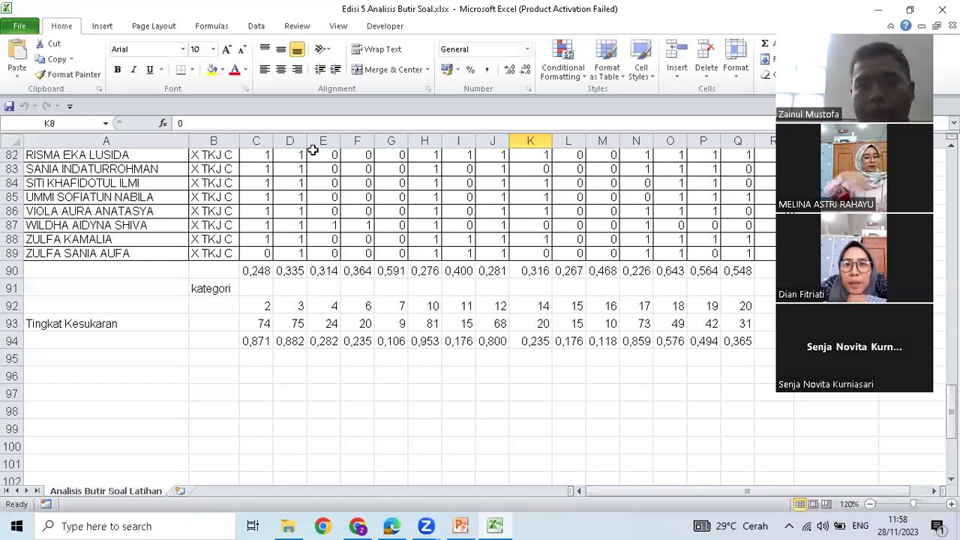
Review the header row and first student row of the score table, closing the Office activation wizard
scroll(313, 151, up, 15)
scroll(313, 150, up, 12)
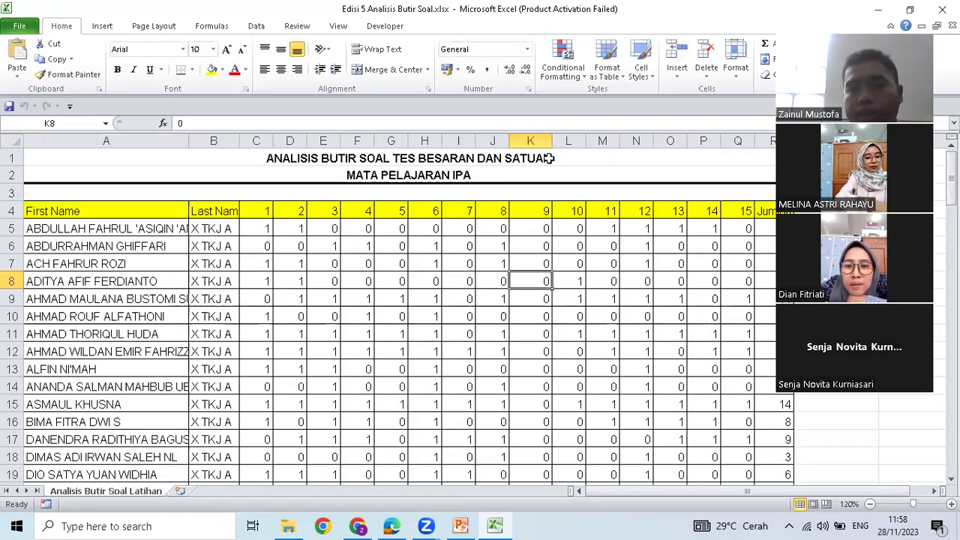
click(119, 217)
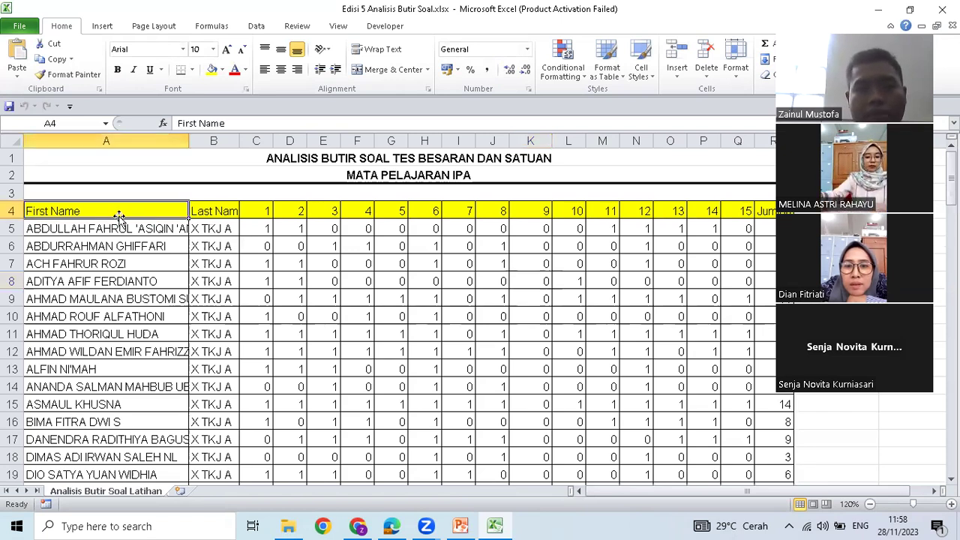
key(Down)
click(118, 216)
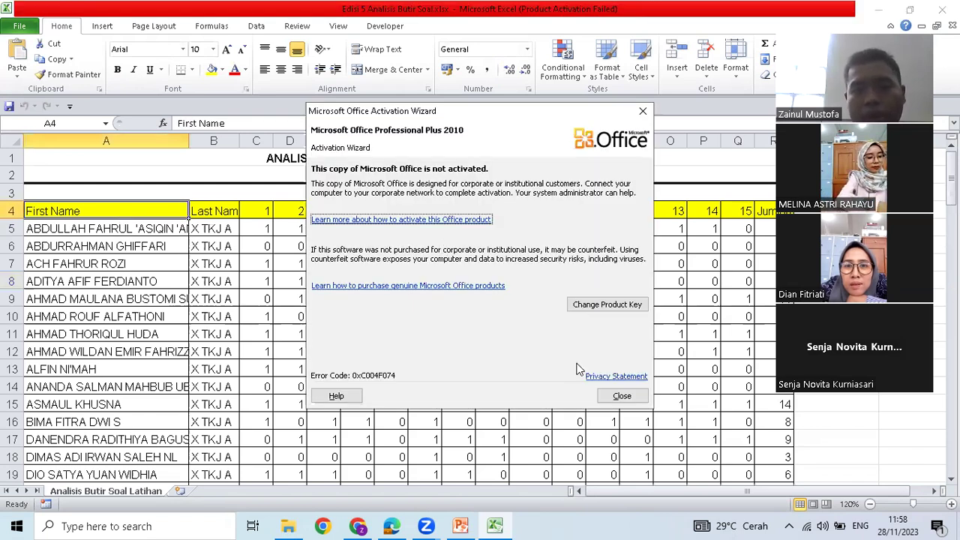
click(621, 396)
click(261, 210)
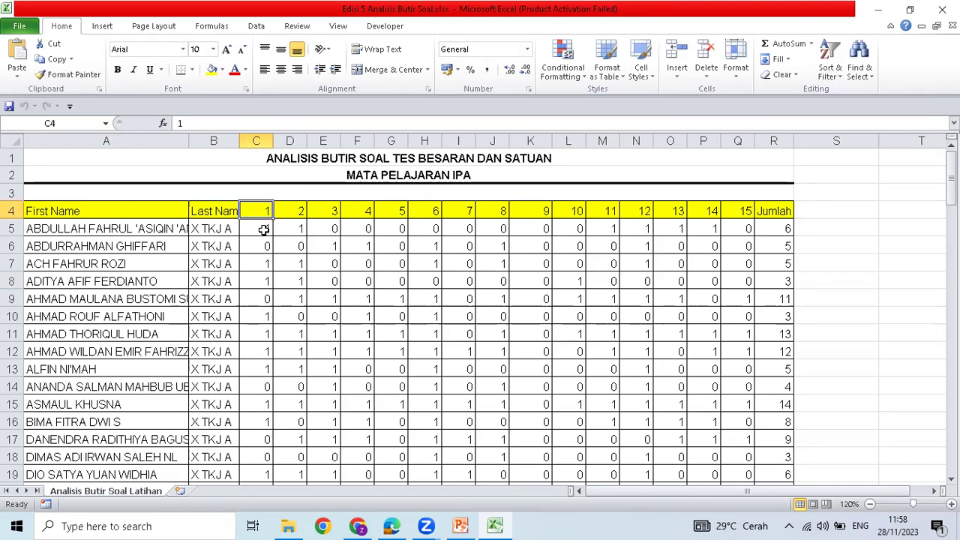
key(Down)
Add a scoring note beside the first student row: "Nilai 1" in S5 and "benar" in T5
click(813, 224)
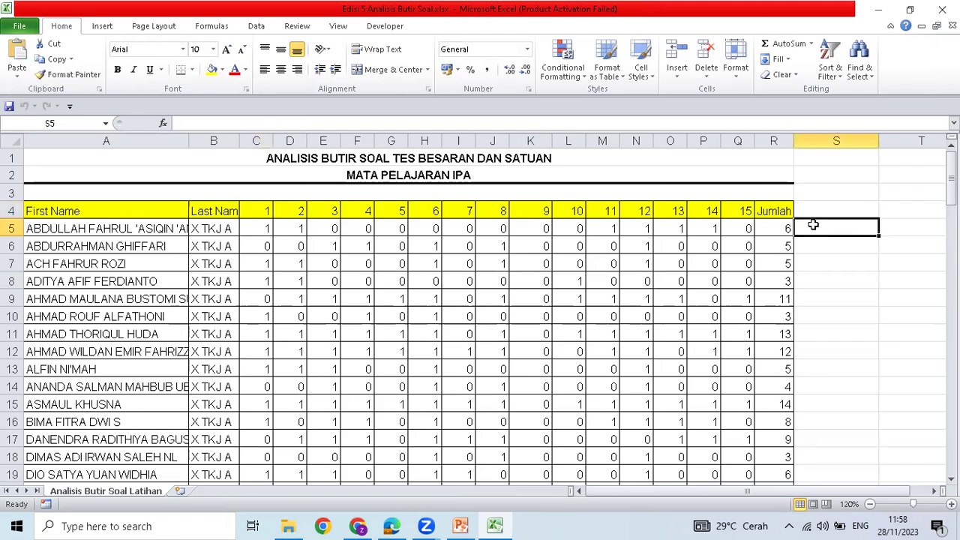
text(Nilai )
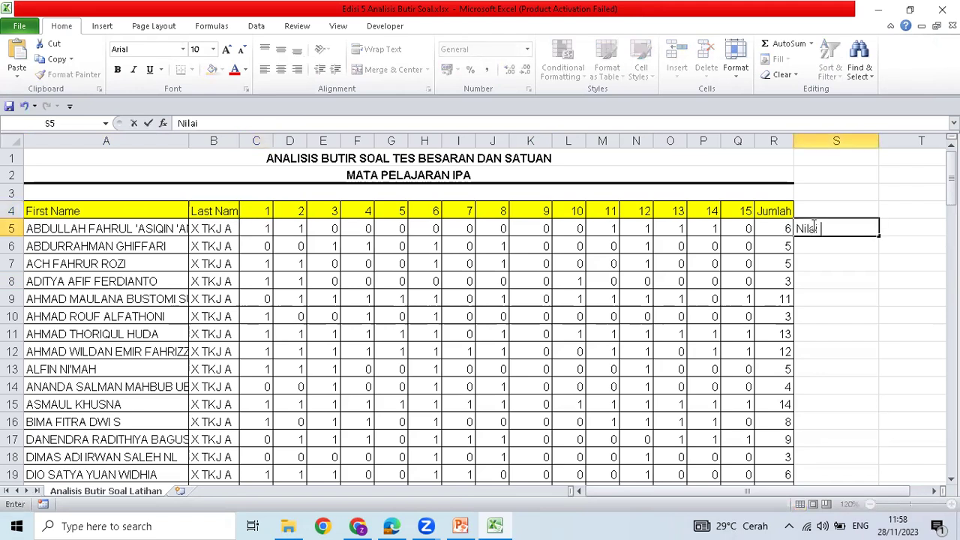
text(1)
key(Tab)
text(benar)
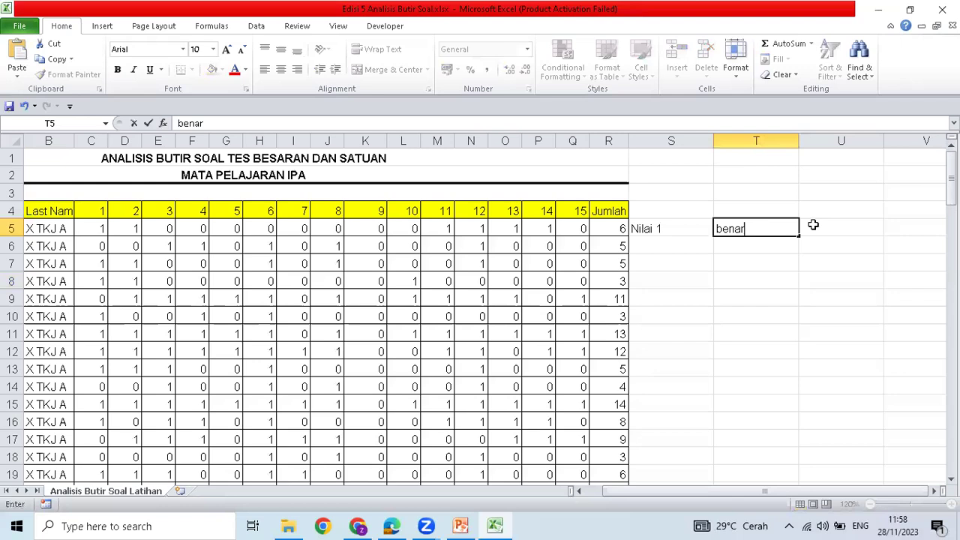
Complete the scoring note with "nilai 0" in S6 and "salah" in T6
click(654, 246)
text(nilai 1)
key(Tab)
text(salah)
key(Return)
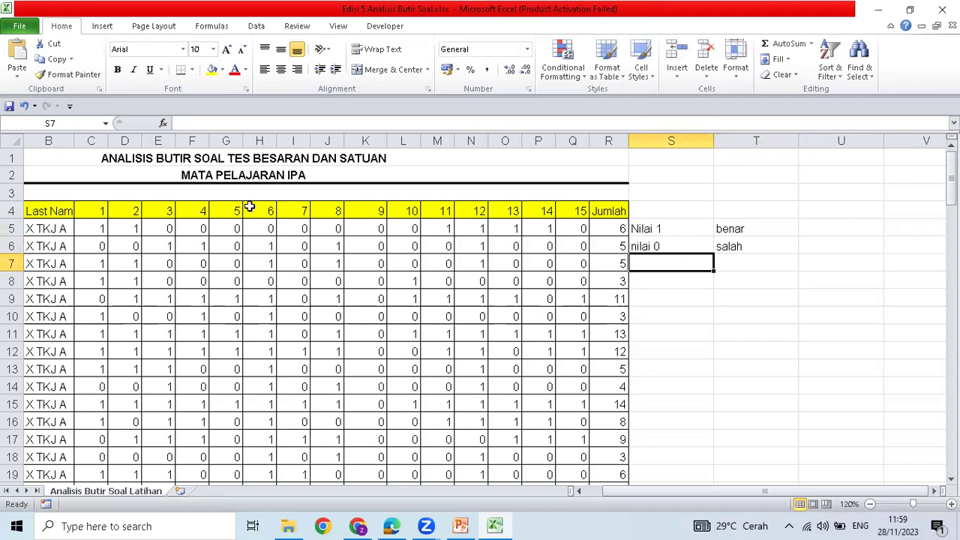
Go through the first student's scores for questions 1 to 15 in row 5, ending at the Jumlah cell
click(87, 230)
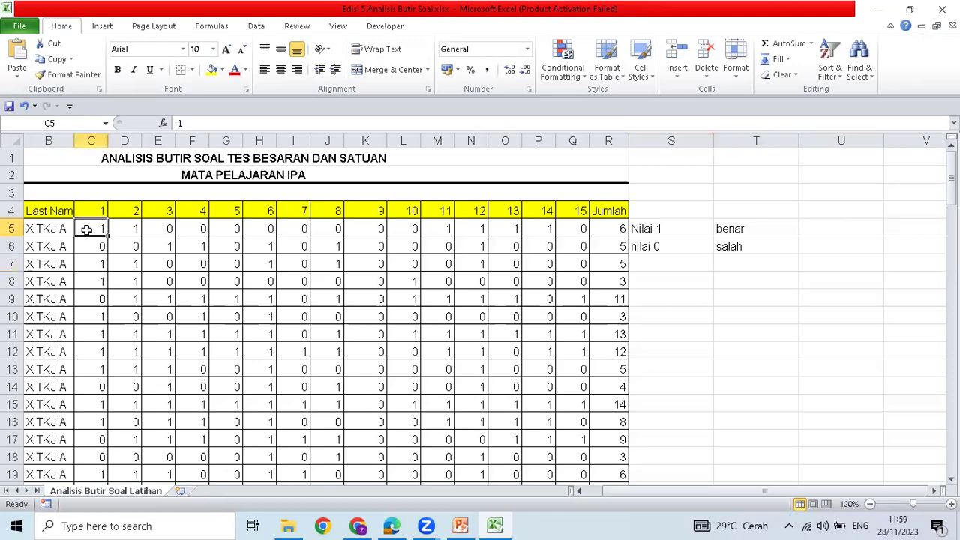
key(Left)
key(Left)
key(Right)
key(Right)
key(Right)
key(Right)
key(Right)
key(Right)
key(Right)
key(Right)
key(Right)
key(Right)
key(Right)
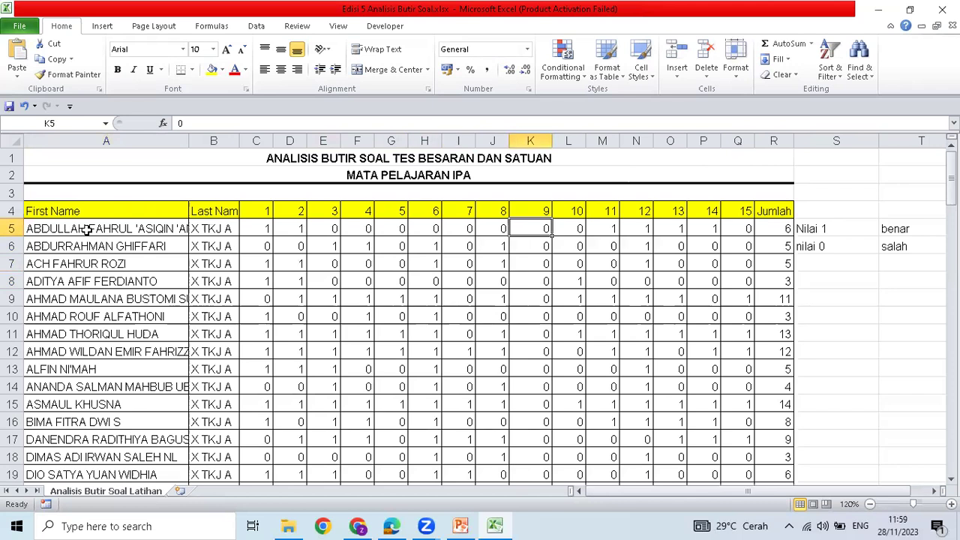
key(Right)
key(Right)
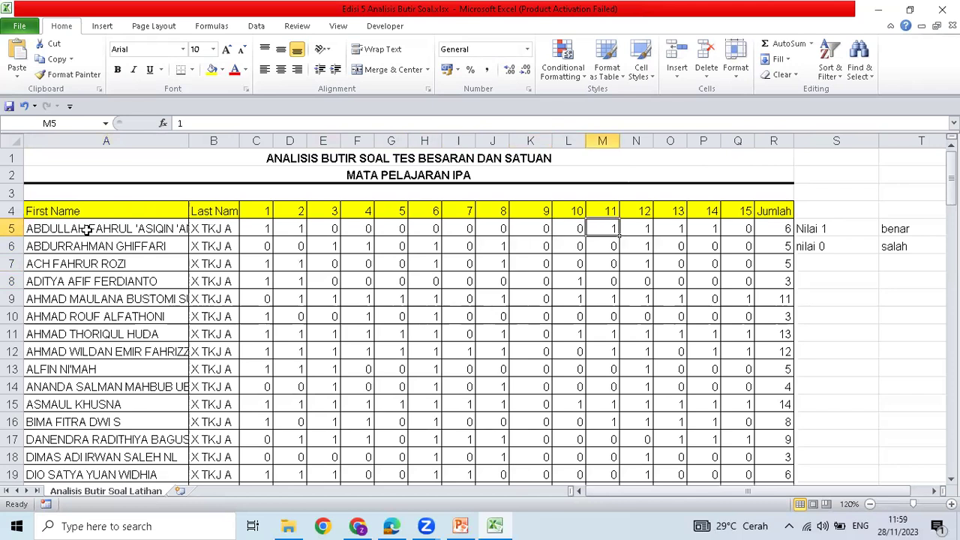
key(Right)
key(Right)
key(Right)
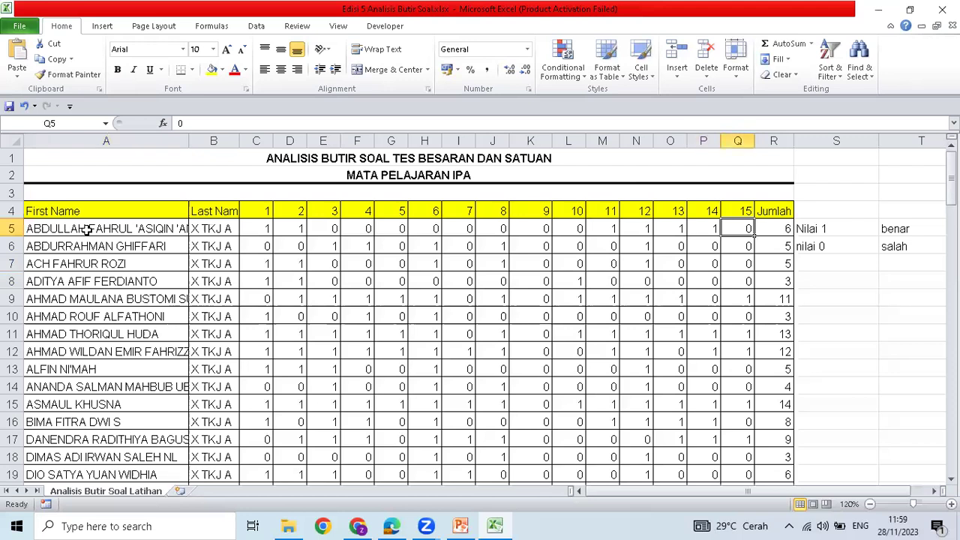
key(Right)
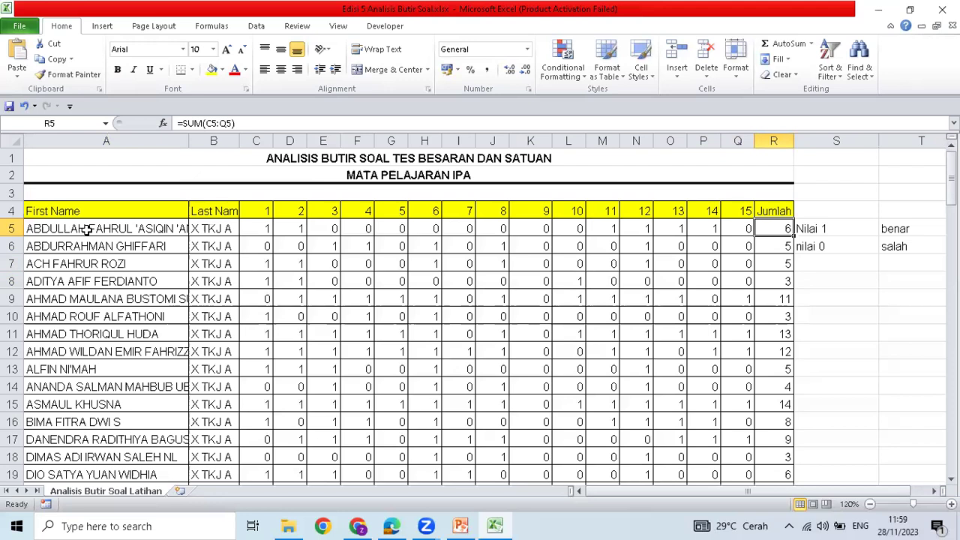
Clear the existing correlation formulas in C90:Q90 below the last student row
click(264, 244)
scroll(264, 244, down, 2)
scroll(264, 245, up, 2)
scroll(264, 245, down, 5)
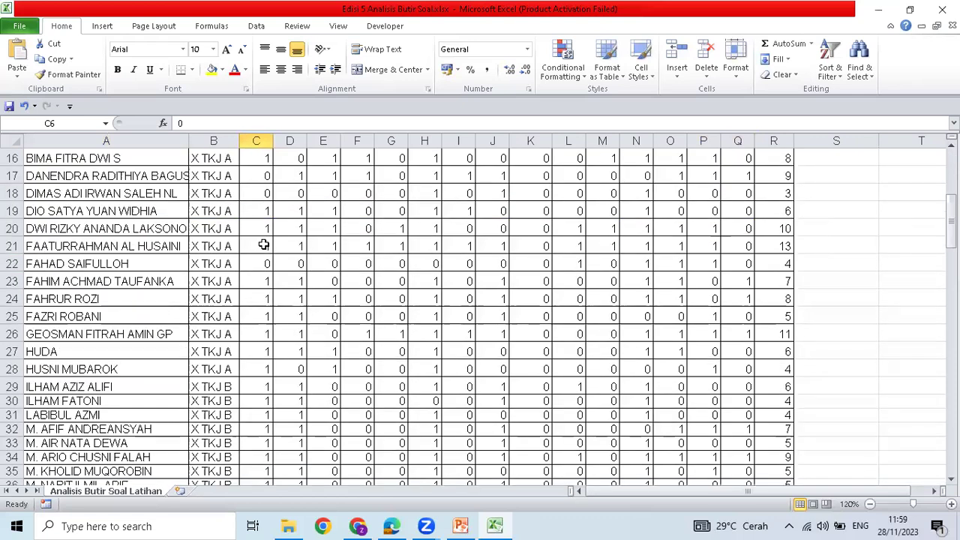
scroll(264, 244, down, 19)
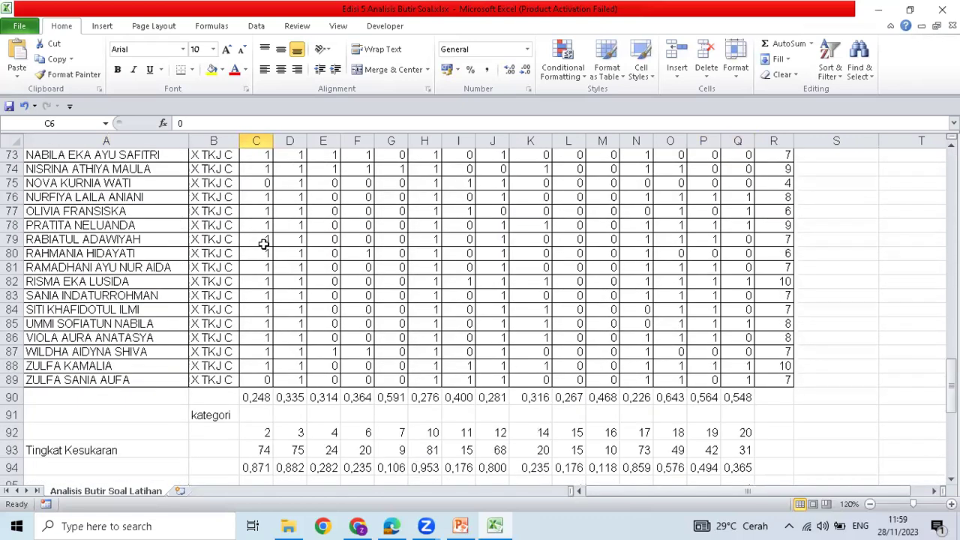
click(12, 380)
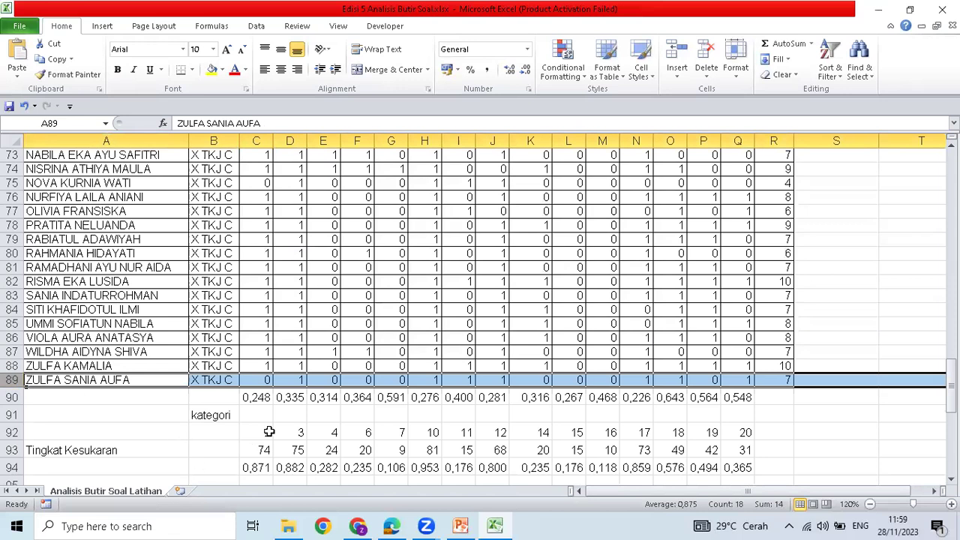
drag(253, 397, 737, 398)
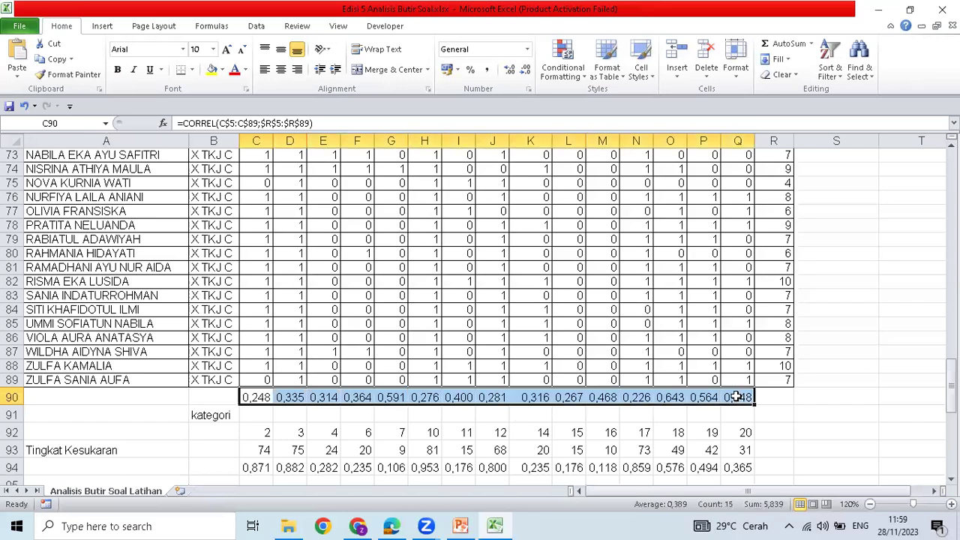
key(Delete)
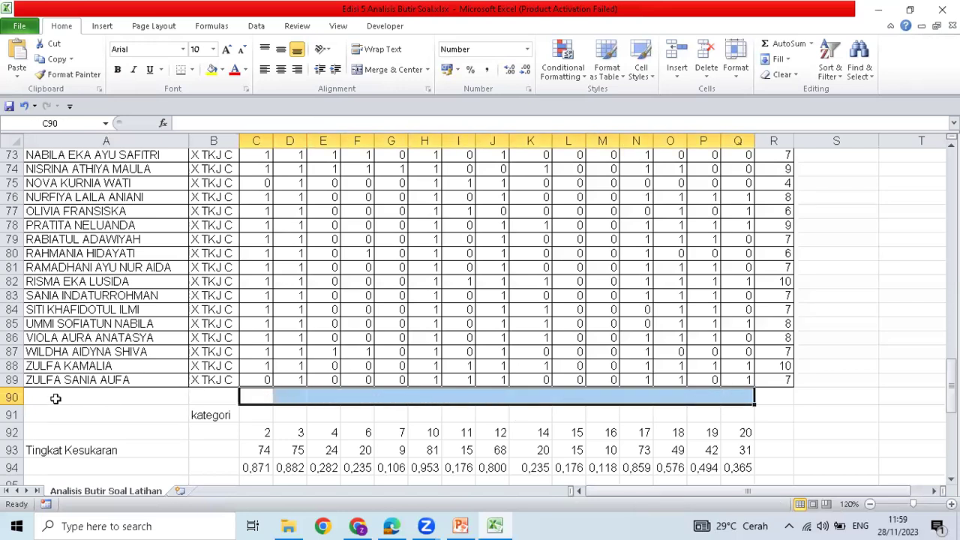
Enter the labels "Uji Validitas" in A90 and "Menggunakan korelasi" in A91
click(56, 397)
text(Uji)
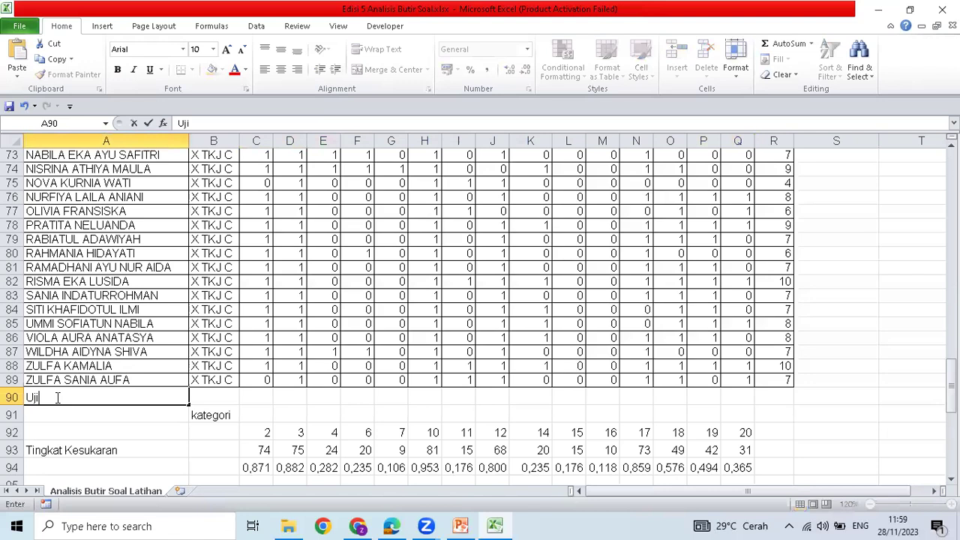
text( Validitas)
key(Return)
text(Meng)
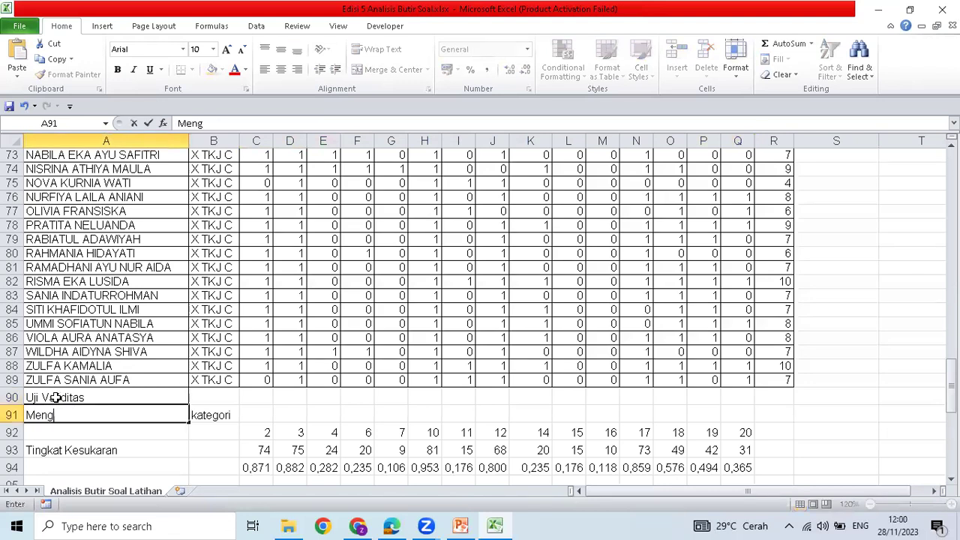
text(gunak)
key(BackSpace)
text(kan korelasi)
key(Tab)
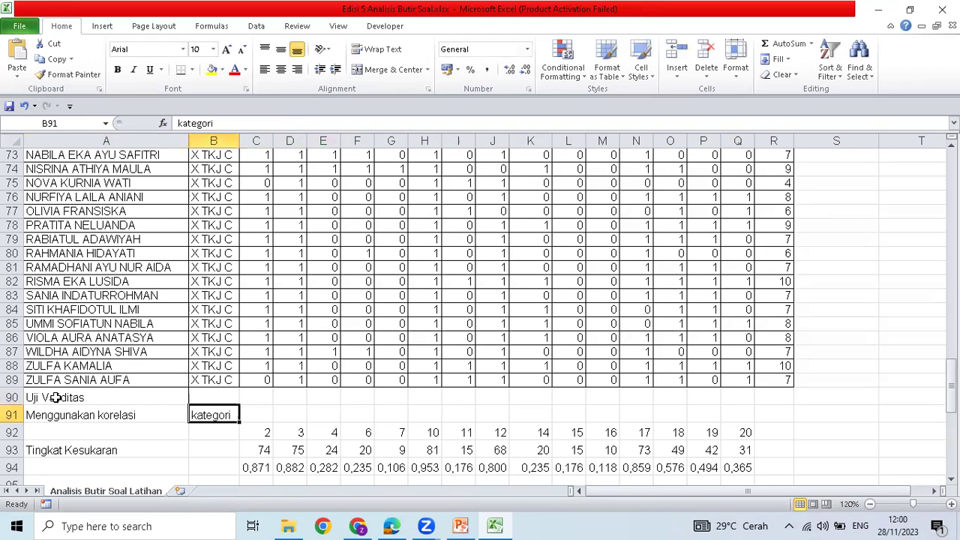
Start a CORREL formula in C90 with the question 1 scores C5:C89 as the first array
key(Up)
key(Right)
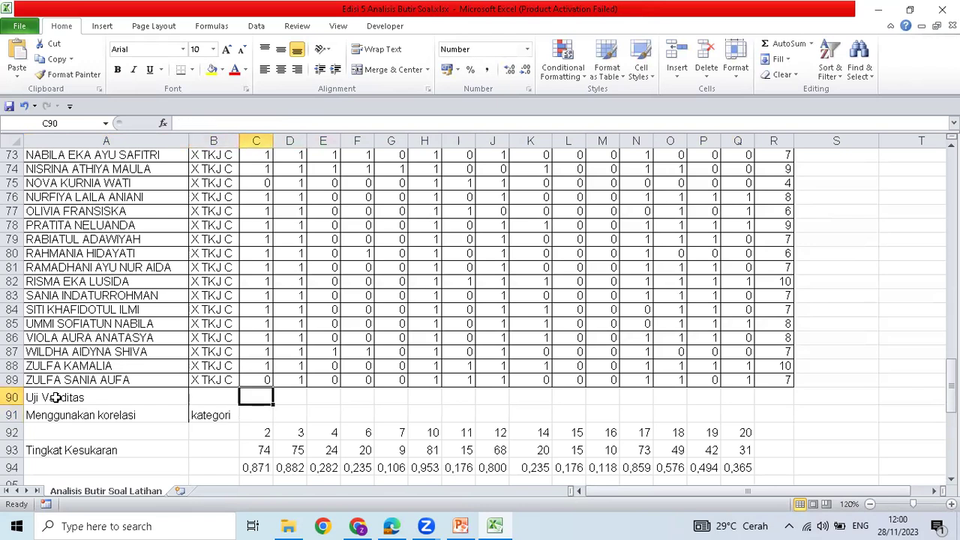
text(=)
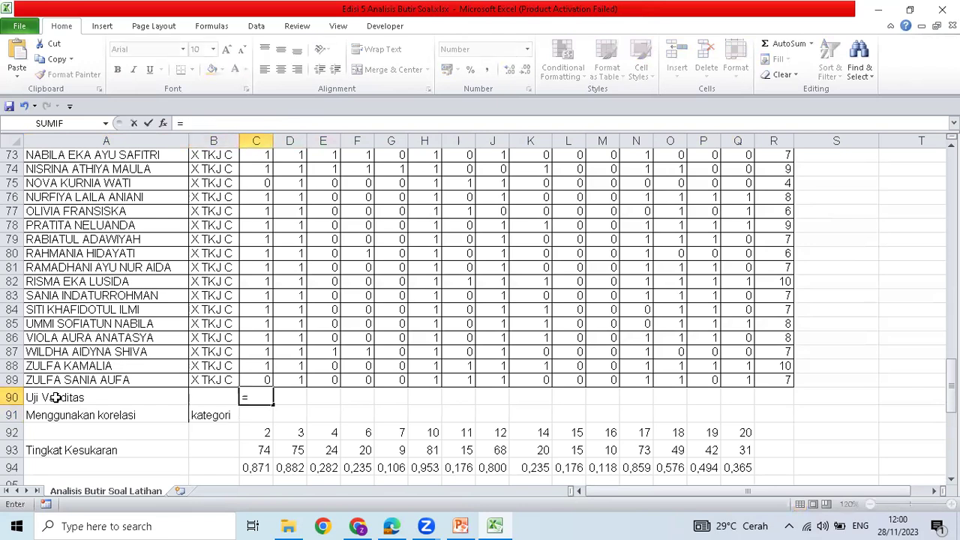
text(correl)
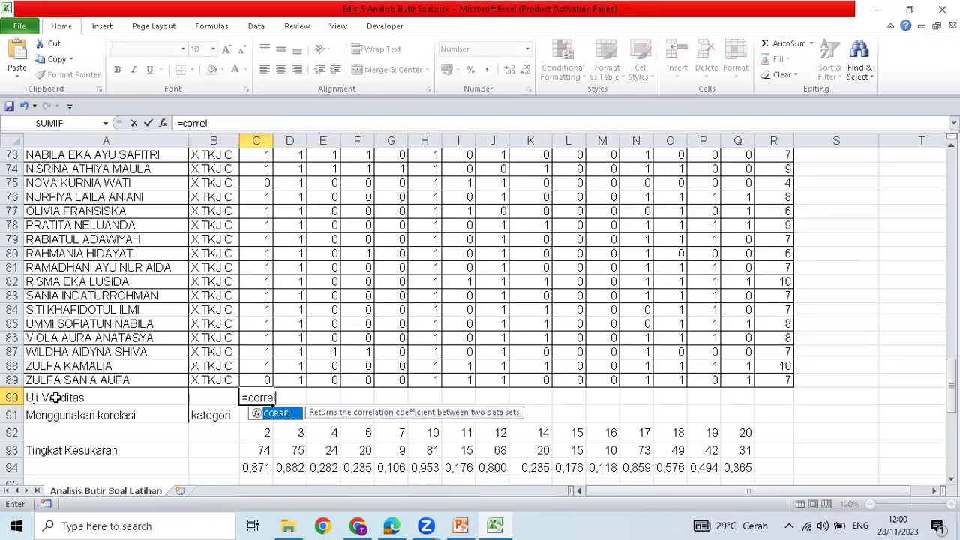
text(()
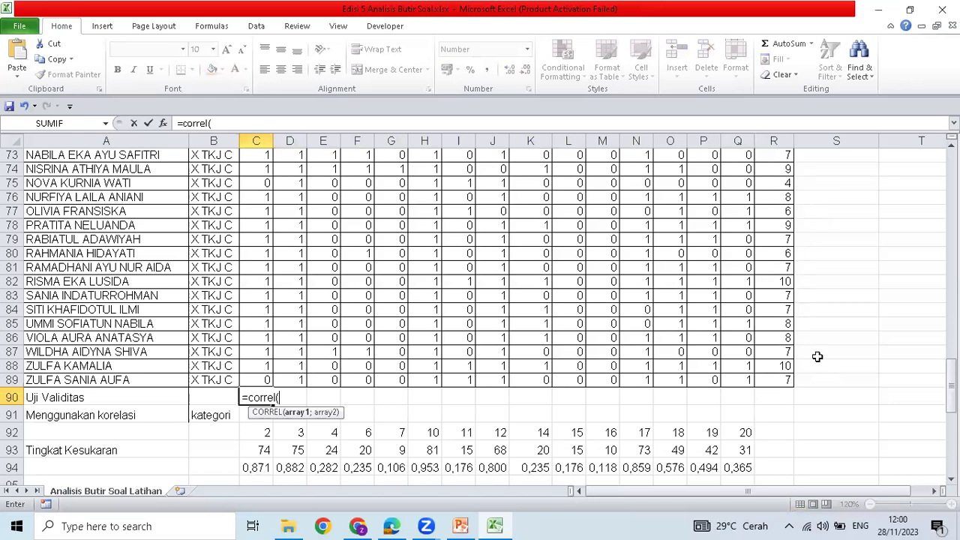
drag(951, 384, 951, 162)
click(256, 229)
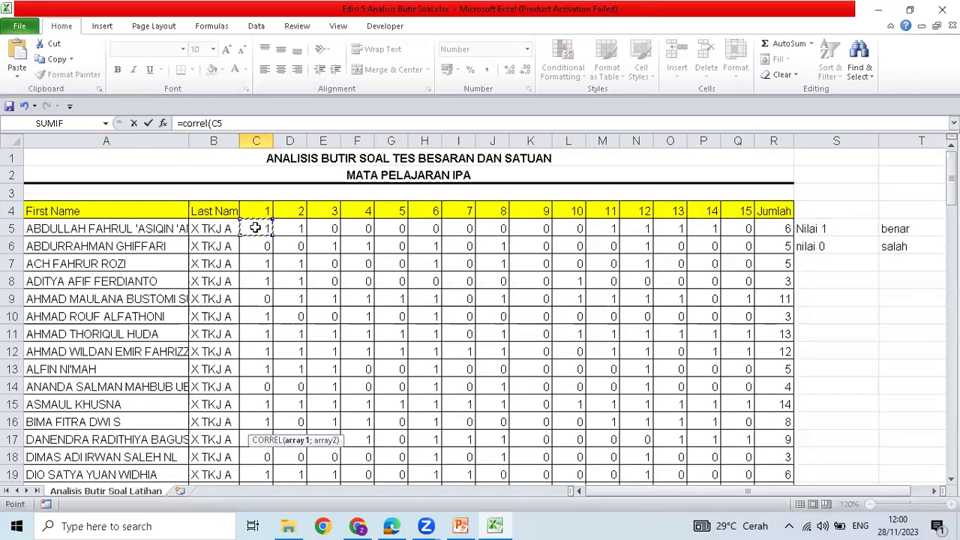
drag(271, 407, 253, 384)
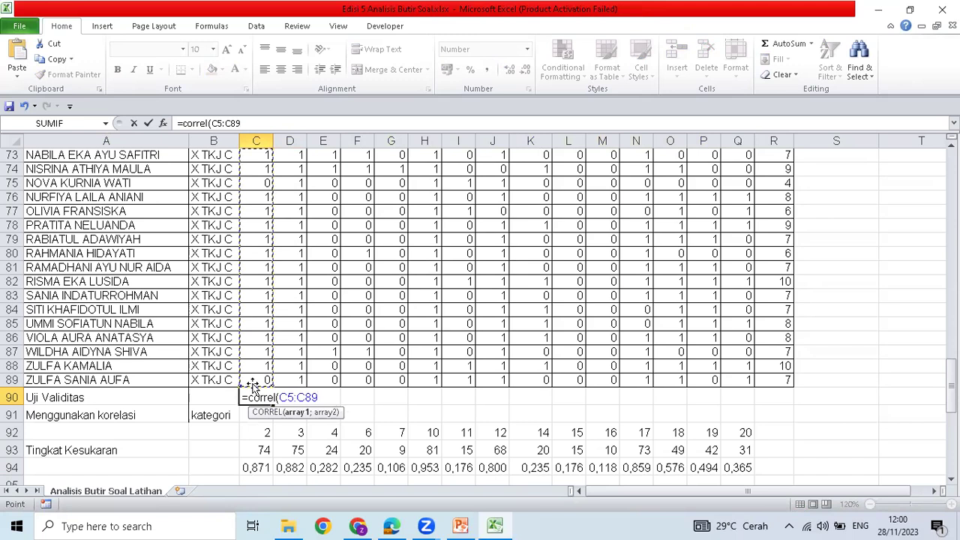
Lock the rows of the formula's first array as C$5:C$89 and add the semicolon separator
click(217, 125)
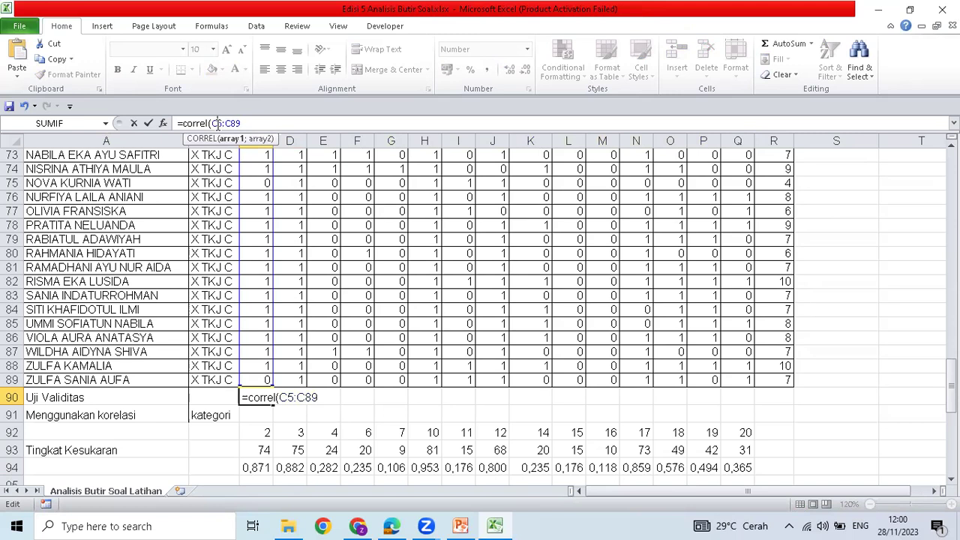
text($5:C$89)
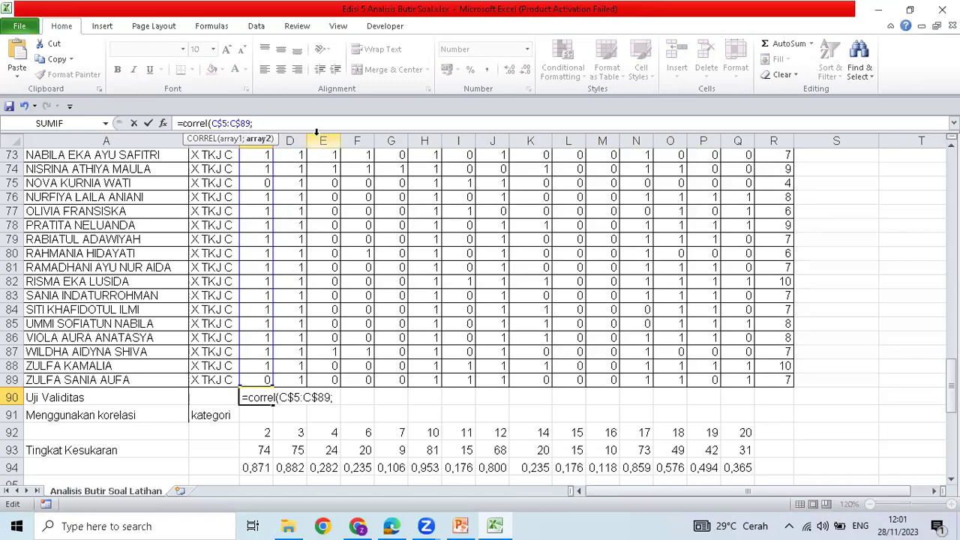
text(;)
Add the Jumlah totals R5:R89 as the second array of the CORREL formula
drag(951, 379, 811, 211)
scroll(812, 211, up, 2)
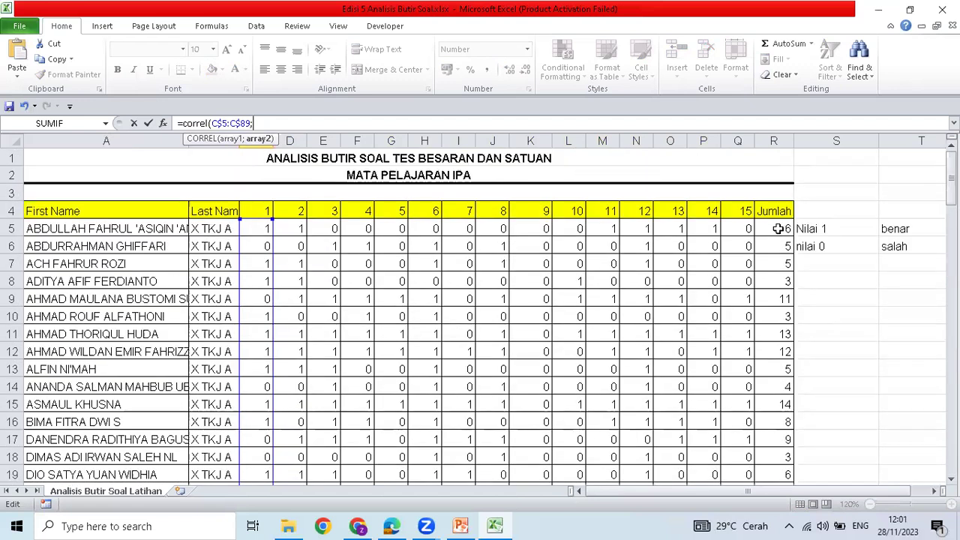
click(779, 229)
mouse_move(775, 435)
mouse_down()
mouse_move(779, 525)
mouse_move(780, 489)
mouse_move(781, 519)
mouse_move(795, 470)
mouse_move(781, 436)
mouse_up()
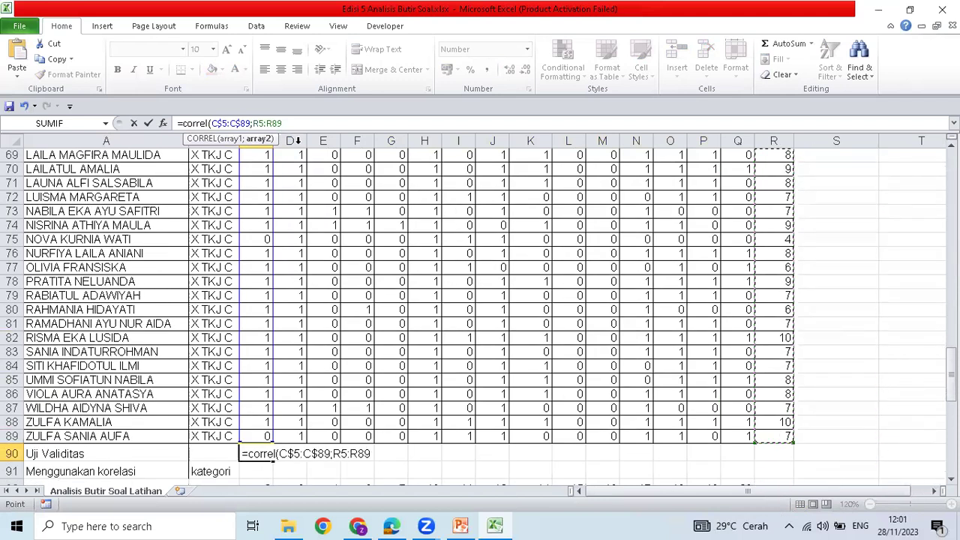
Make the second array absolute as $R$5:$R$89 and complete the formula =correl(C$5:C$89;$R$5:$R$89) in C90
click(254, 123)
text($)
key(Right)
text($)
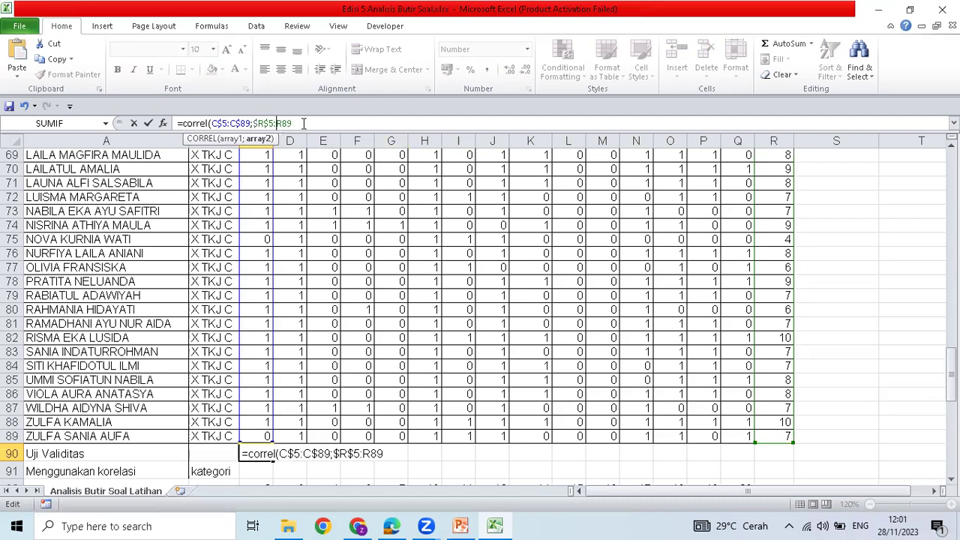
key(Right)
key(Right)
text($R$)
click(321, 123)
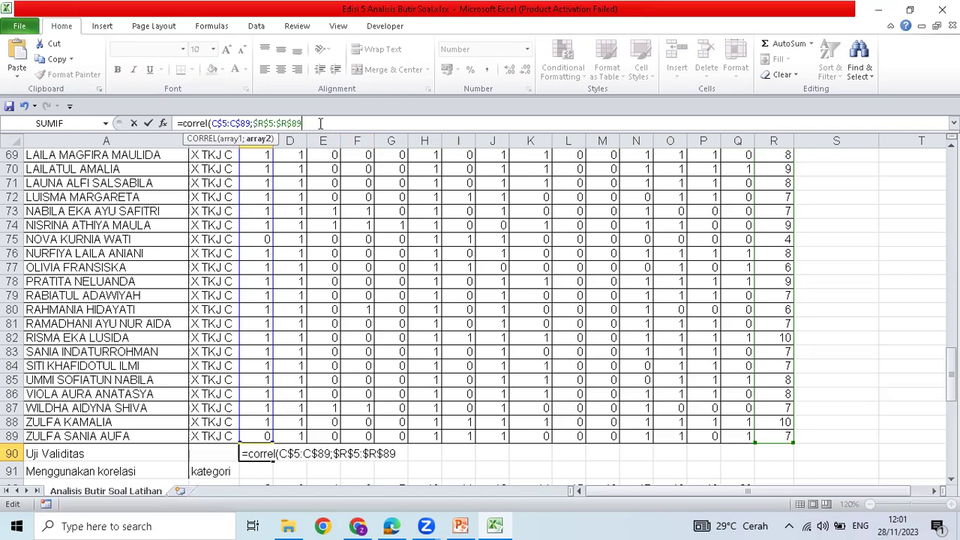
text())
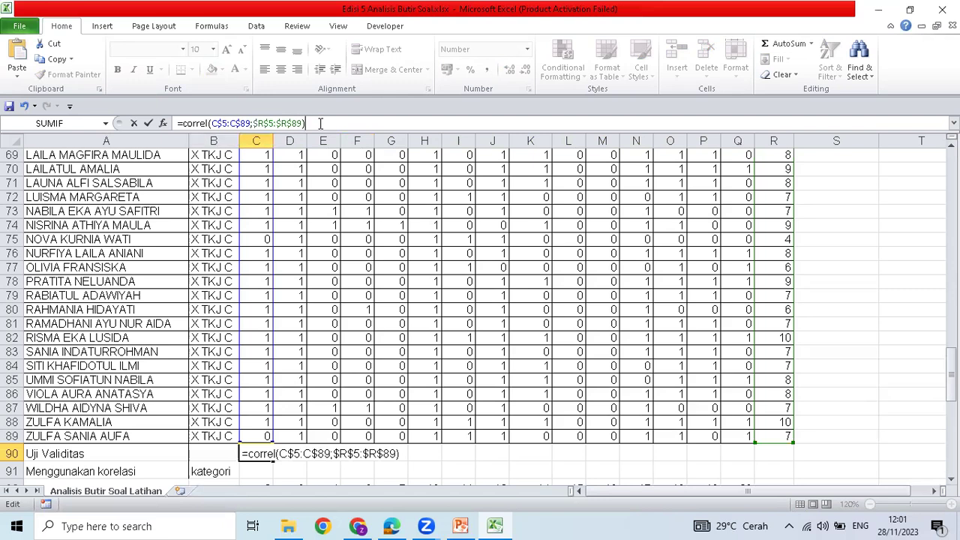
key(Return)
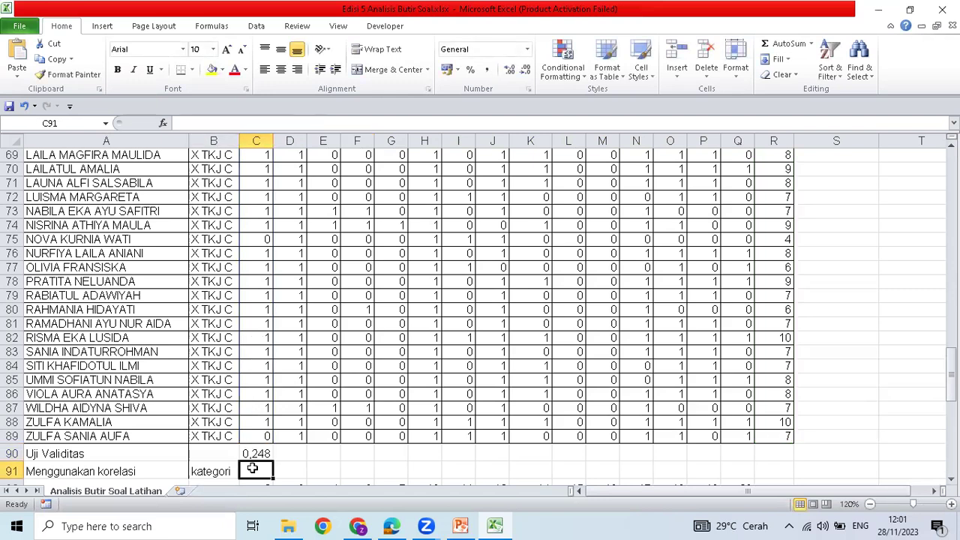
Enter the label "Nilai Korelasi" in cell B90
click(204, 457)
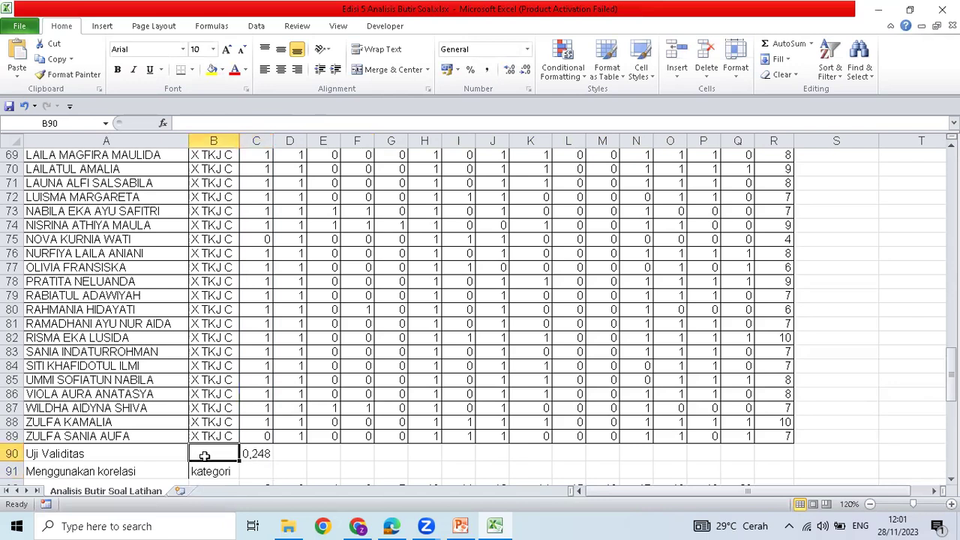
text(Nil)
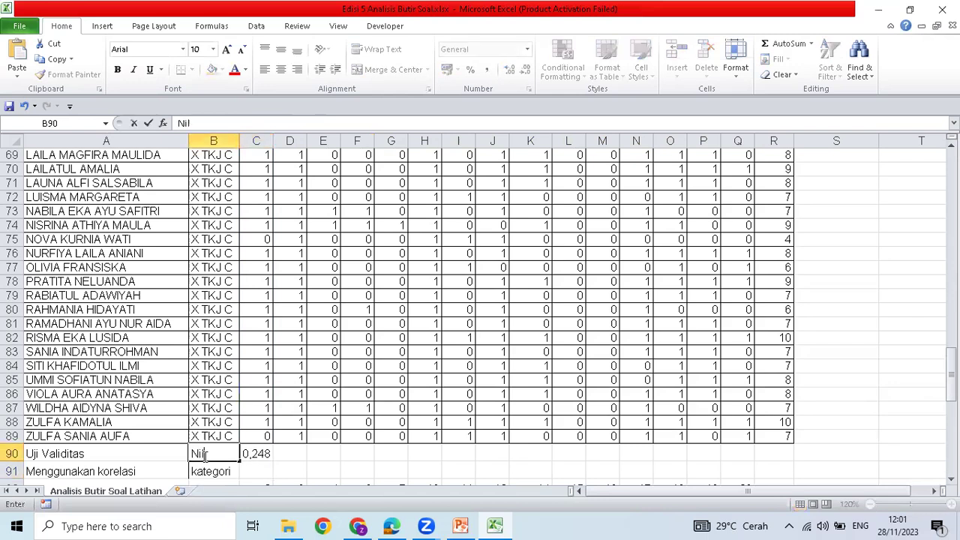
text(ai Korelasi)
key(Return)
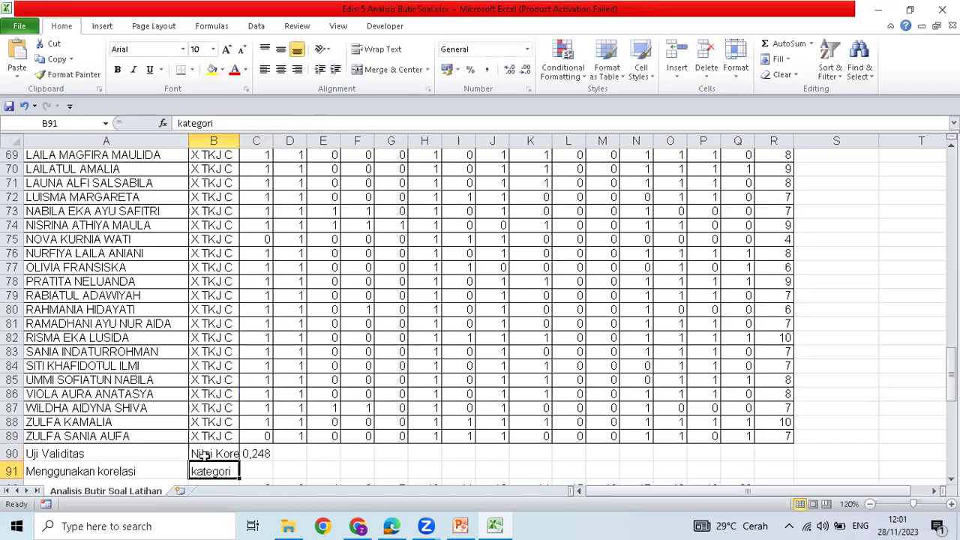
Reduce the font size of the Nilai Korelasi label in B90 to 8 and widen column B to fit it
click(221, 454)
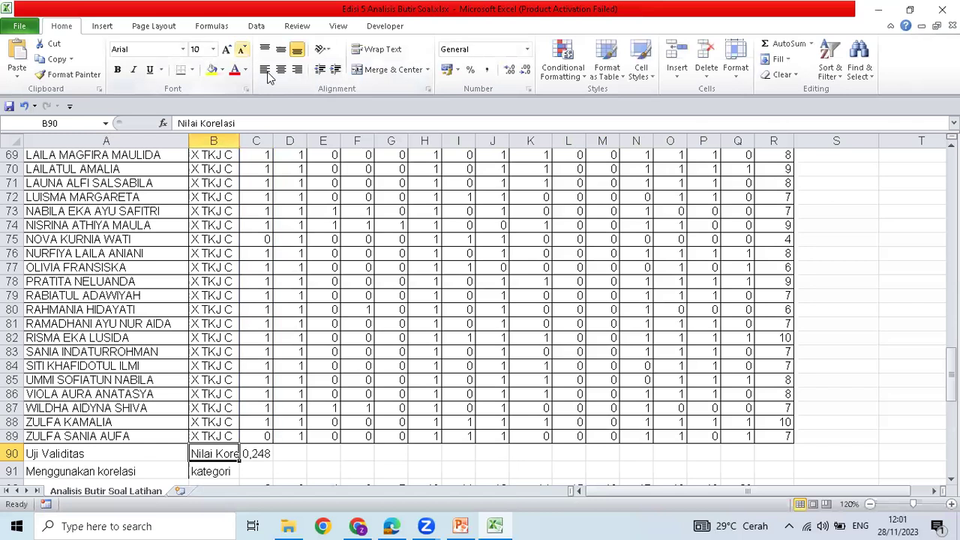
key(ctrl+shift+comma)
key(ctrl+shift+comma)
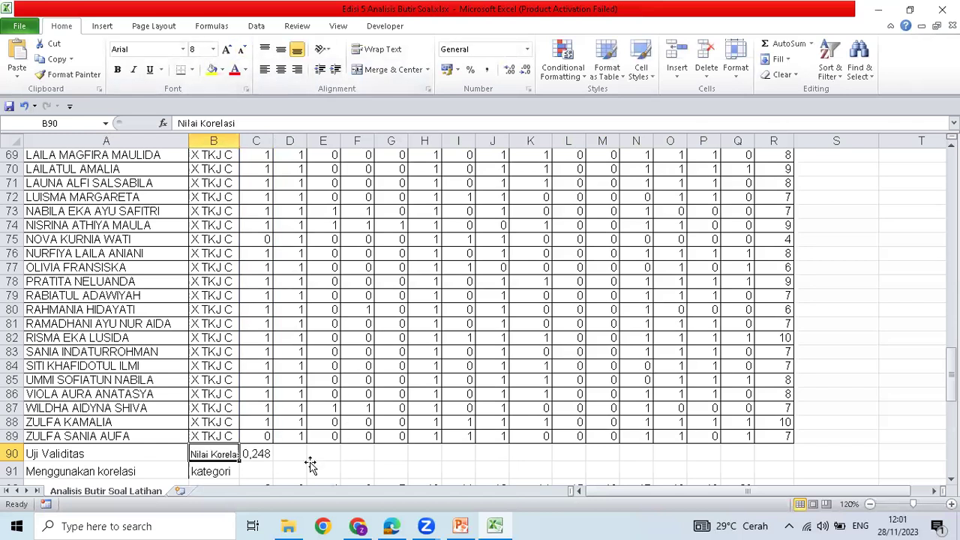
click(259, 454)
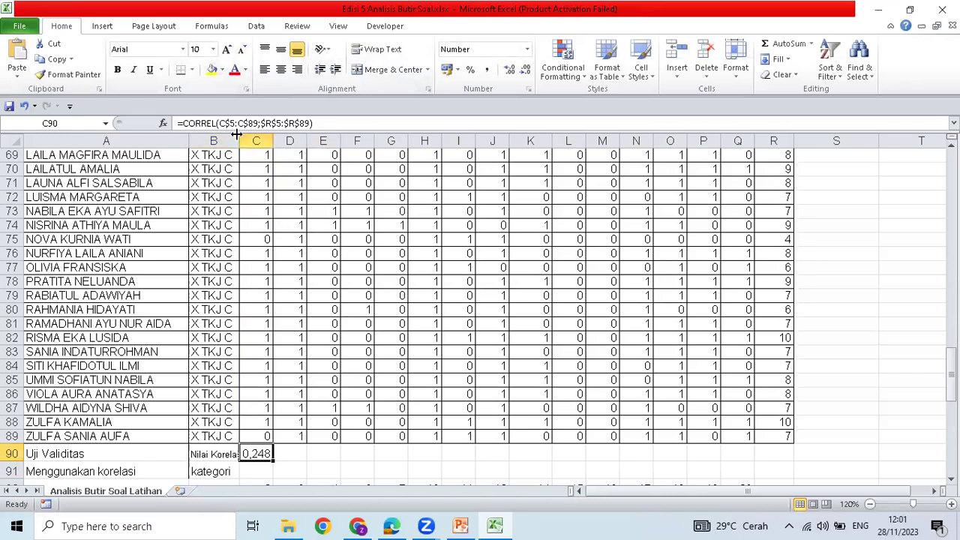
drag(252, 141, 254, 140)
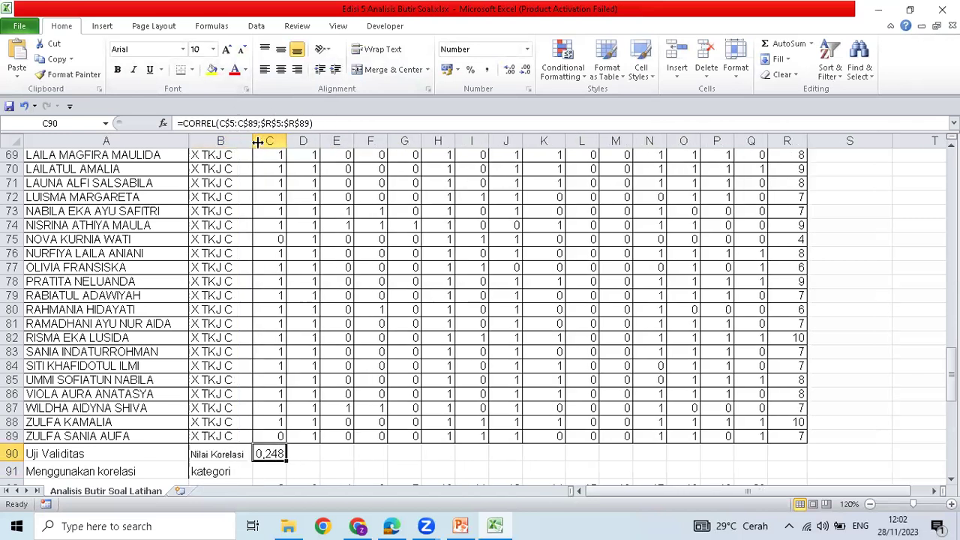
Fill the CORREL formula from C90 across the row to Q90 for all remaining questions
click(297, 452)
click(270, 454)
drag(287, 465, 771, 452)
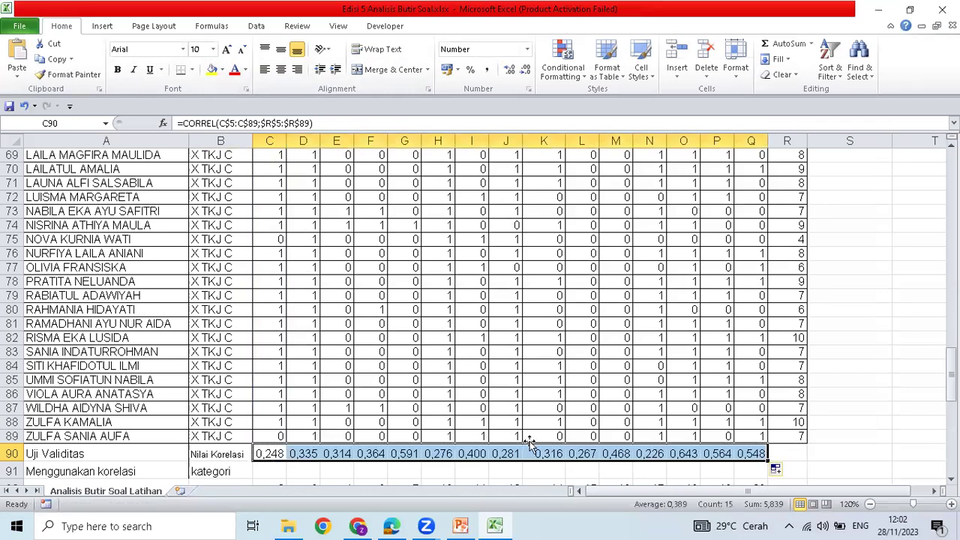
drag(951, 367, 951, 405)
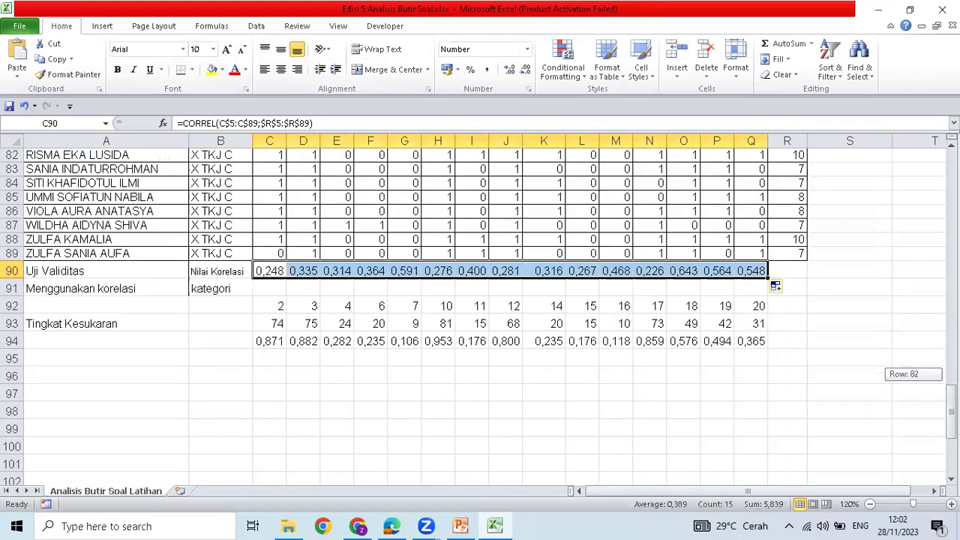
click(278, 271)
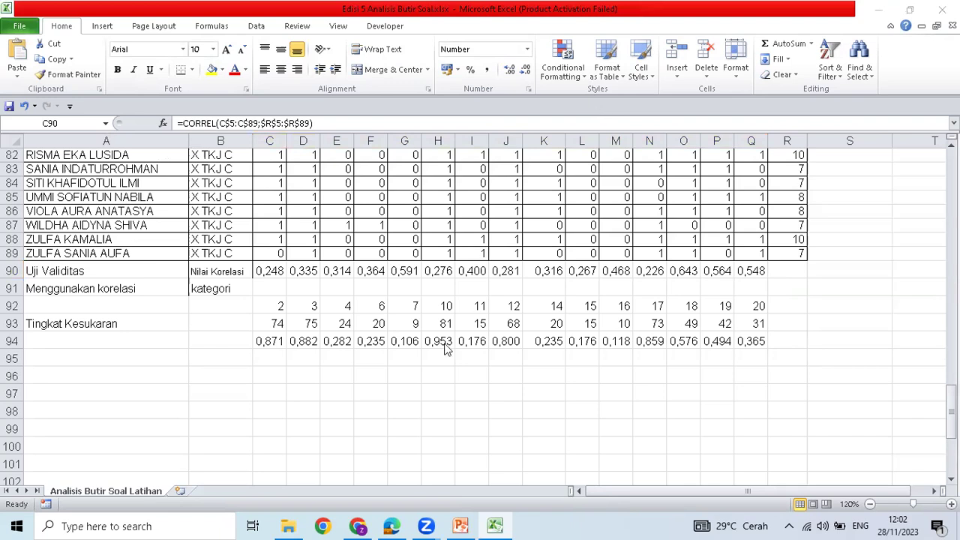
Switch to the PowerPoint presentation and look up the point biserial correlation criteria table on slide 4
click(463, 524)
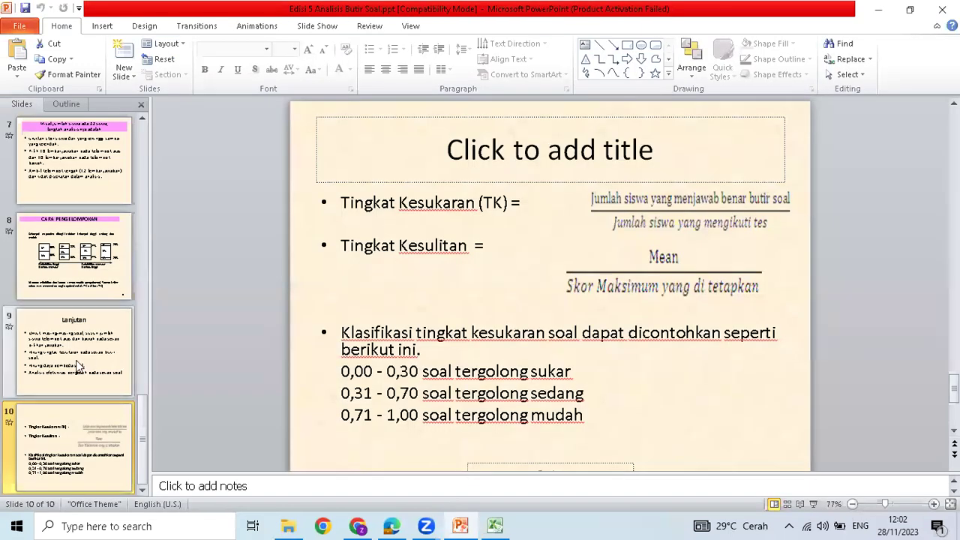
click(78, 366)
key(Up)
key(Up)
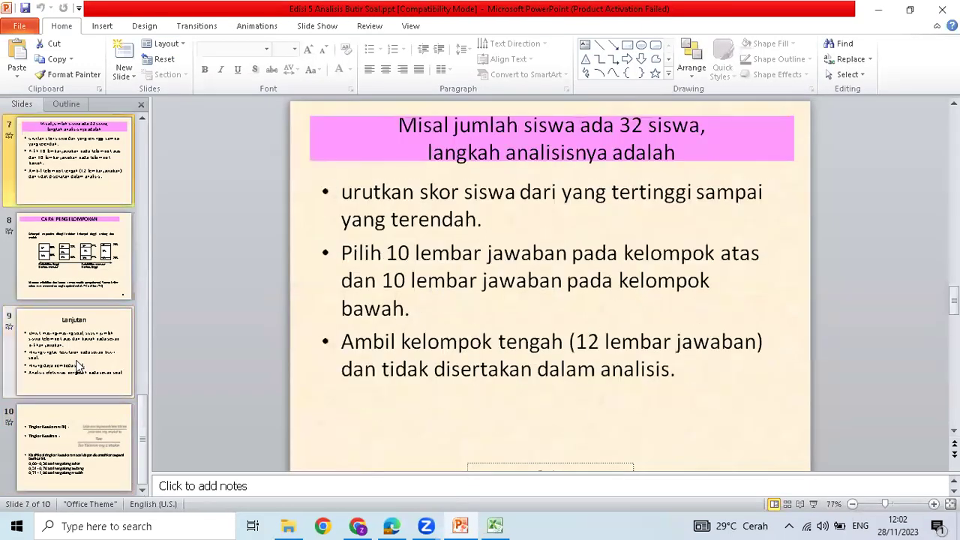
key(Up)
key(Up)
key(Up)
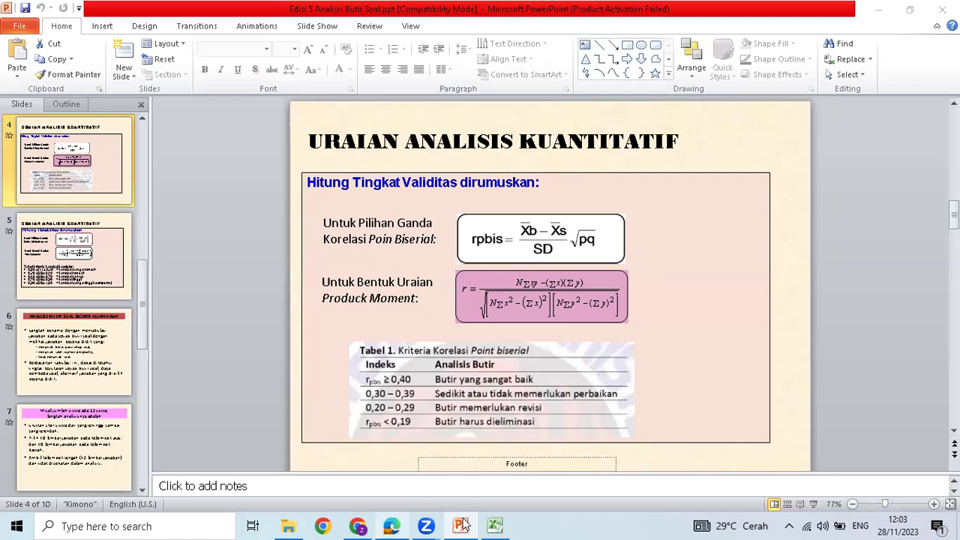
Return to the Excel score sheet and enter the validity categories x, v, v, v, v in C91:G91
click(495, 525)
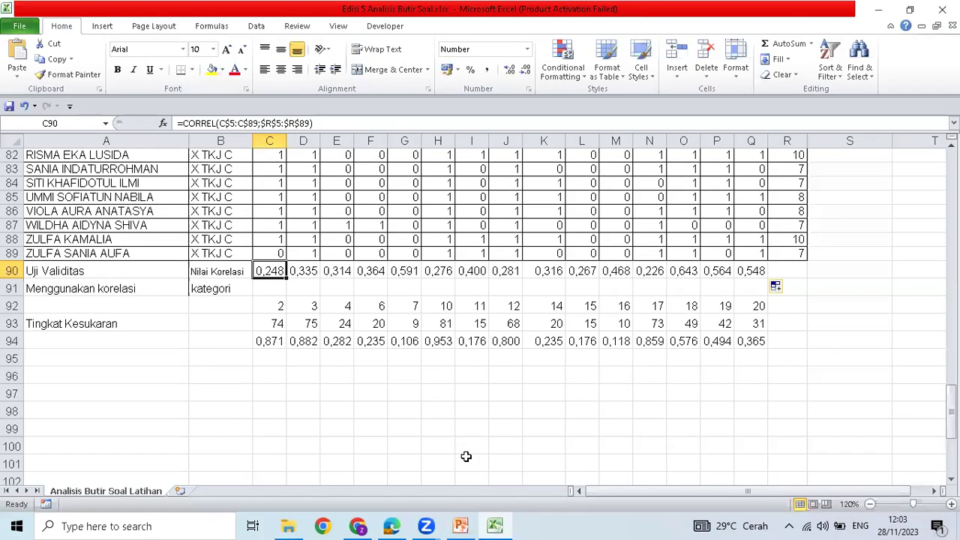
key(alt+Tab)
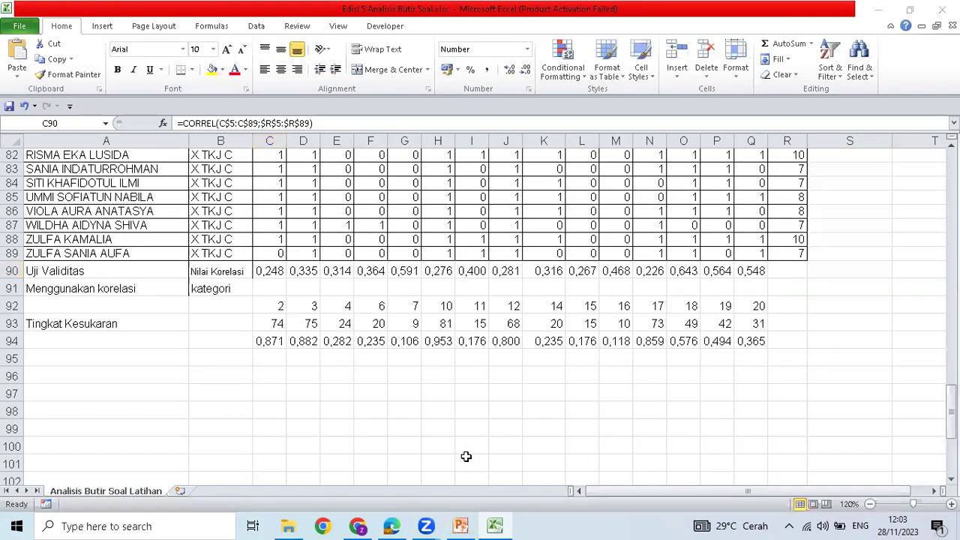
click(271, 274)
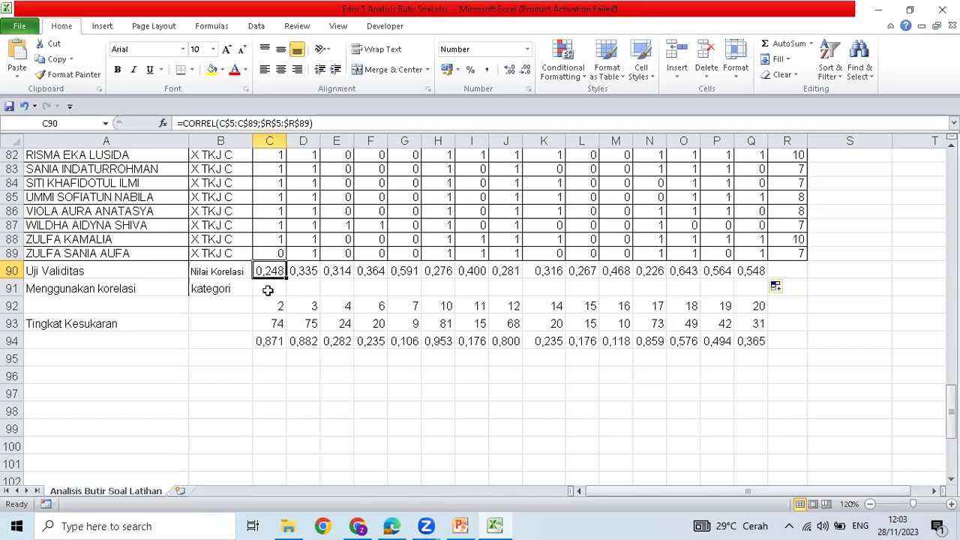
click(268, 290)
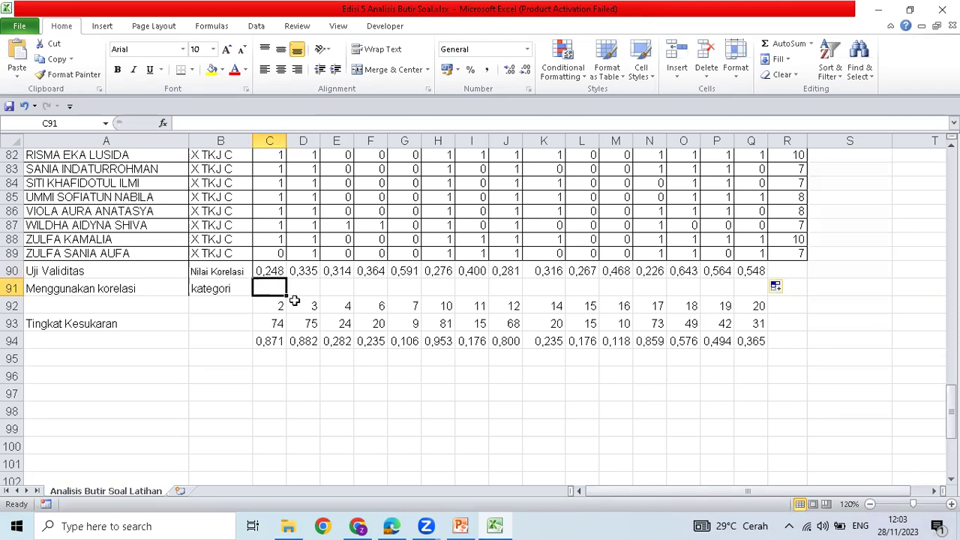
text(x)
key(Tab)
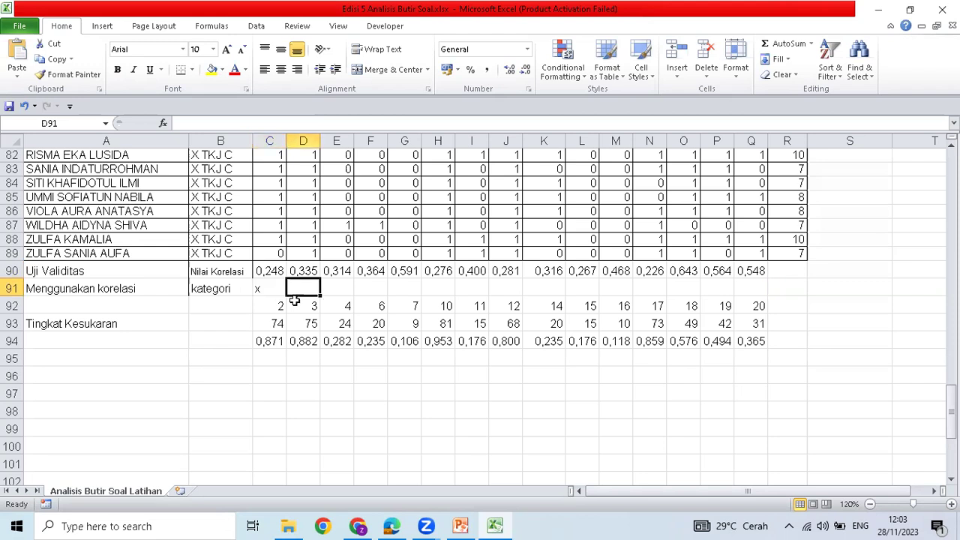
text(v)
key(Tab)
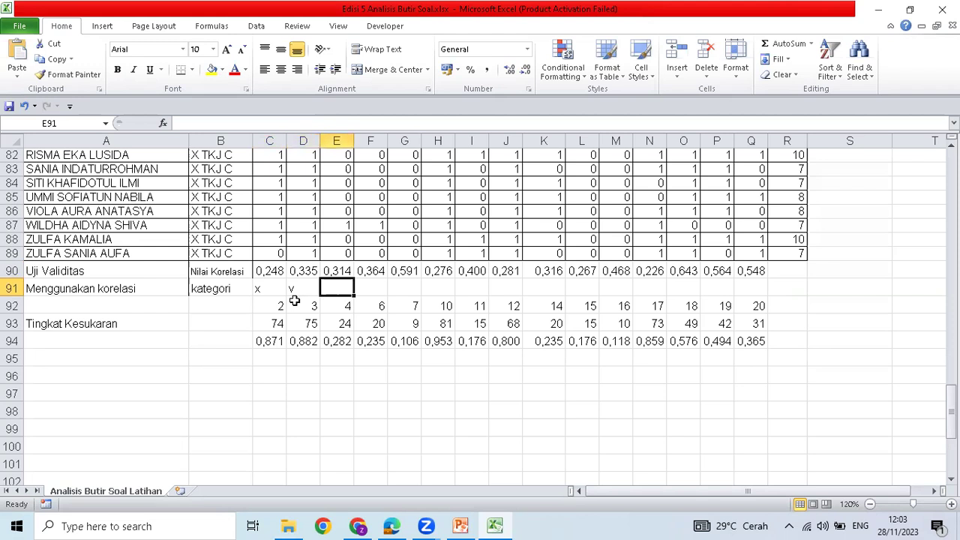
text(v)
key(Tab)
text(v)
key(Tab)
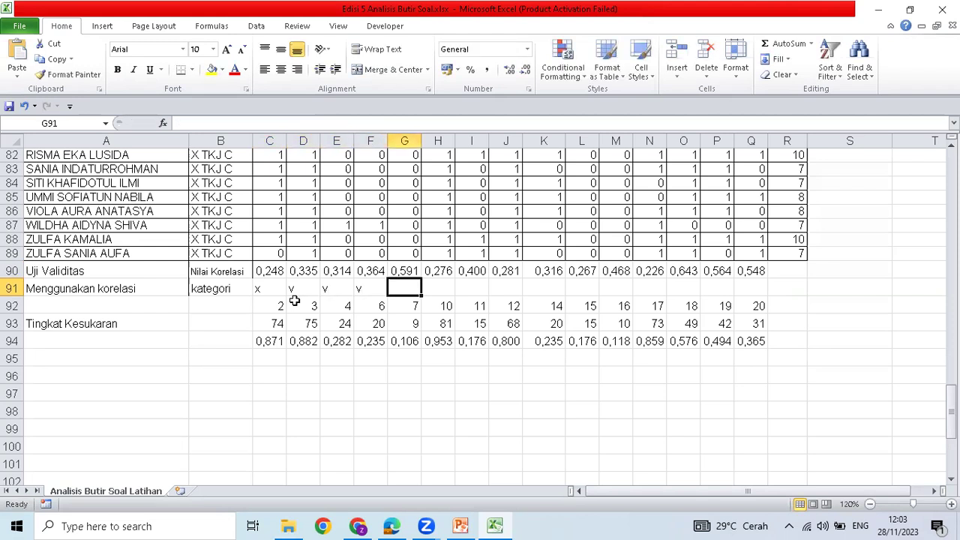
text(v)
key(Tab)
Enter the validity categories x, v, x, v, x in H91:L91
text(x)
key(Tab)
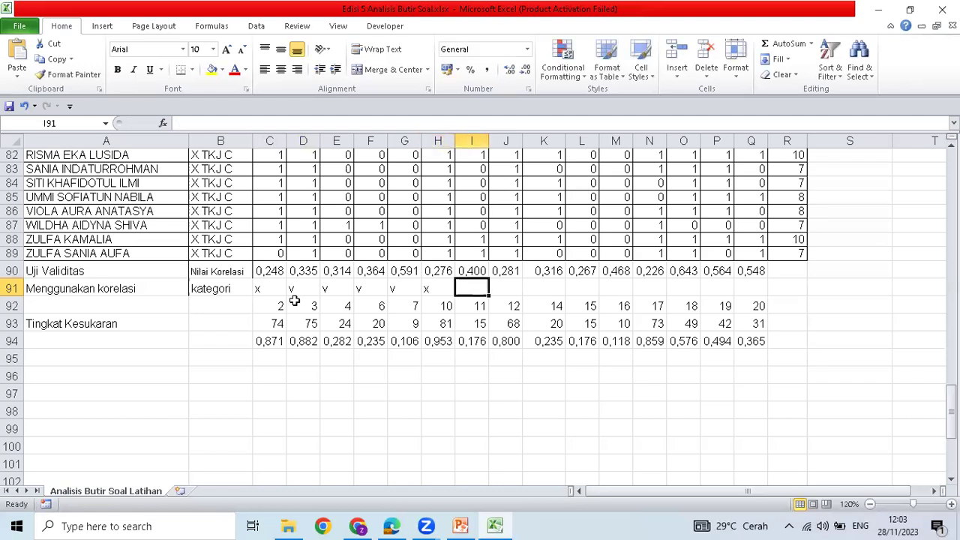
text(v)
key(Tab)
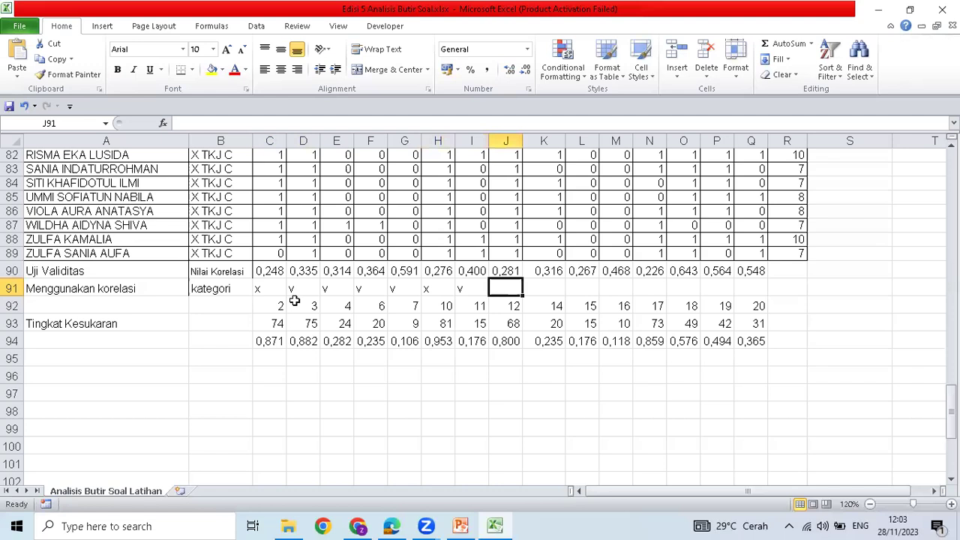
text(x)
key(Tab)
text(v)
key(Tab)
text(x)
key(Tab)
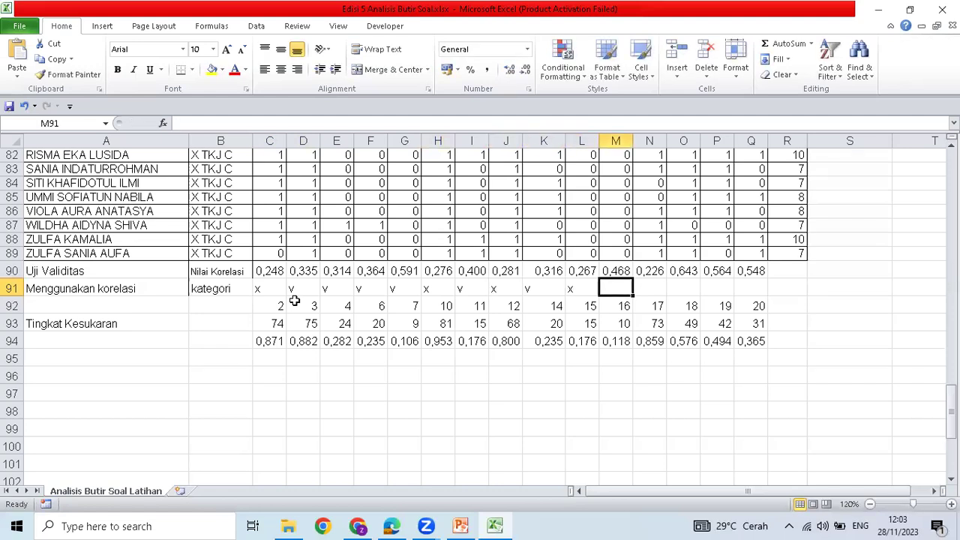
Enter the validity categories v, x, v, v, v in M91:Q91
text(v)
key(Tab)
text(x)
key(Tab)
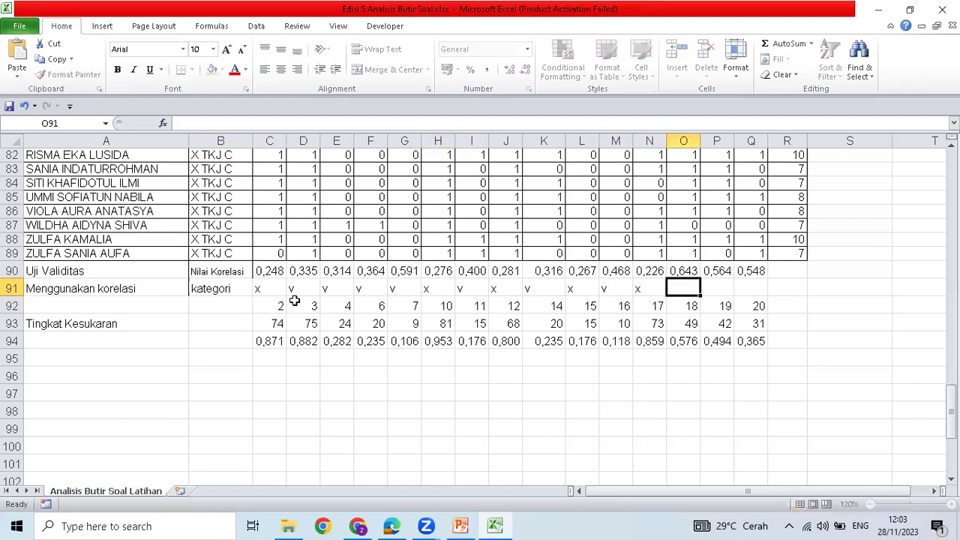
text(v)
key(Tab)
text(v)
key(Tab)
text(v)
key(Tab)
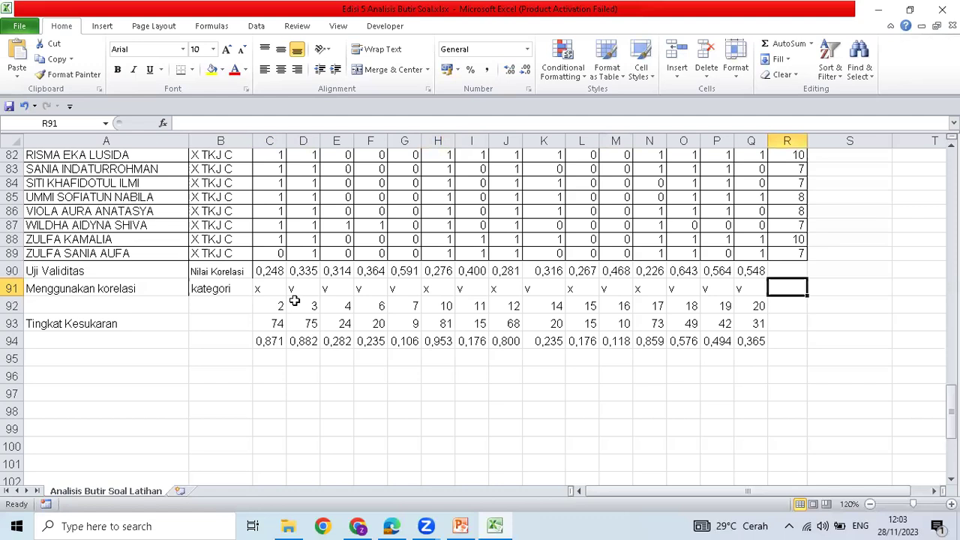
Merge and center R90:T91 beside the validity rows and enter the text "Bahwa, butir soal nomor"
click(797, 273)
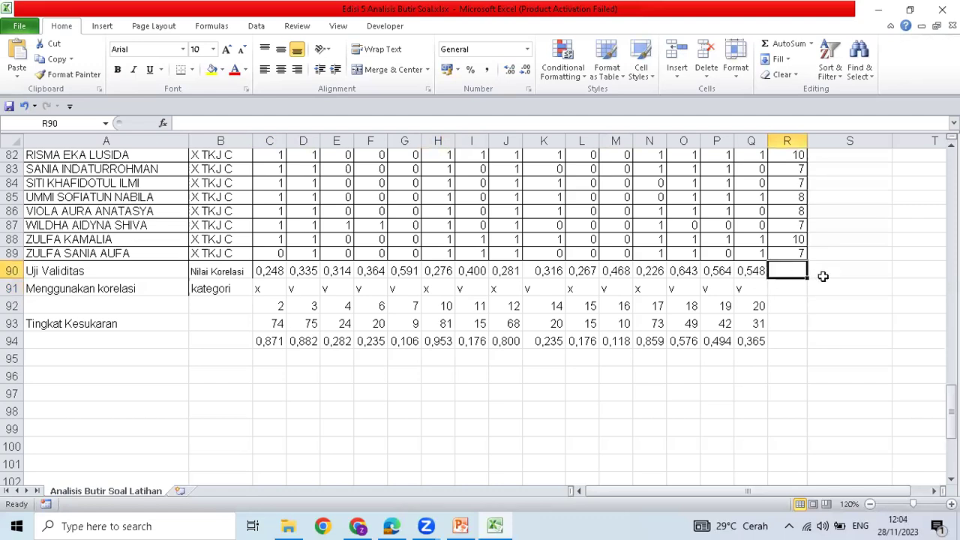
drag(823, 277, 911, 286)
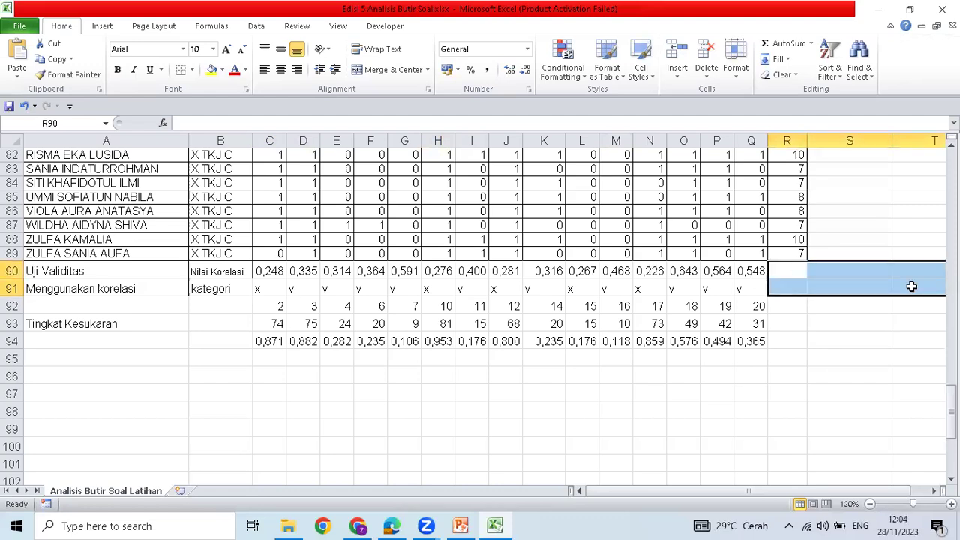
click(379, 73)
text(Bahwa)
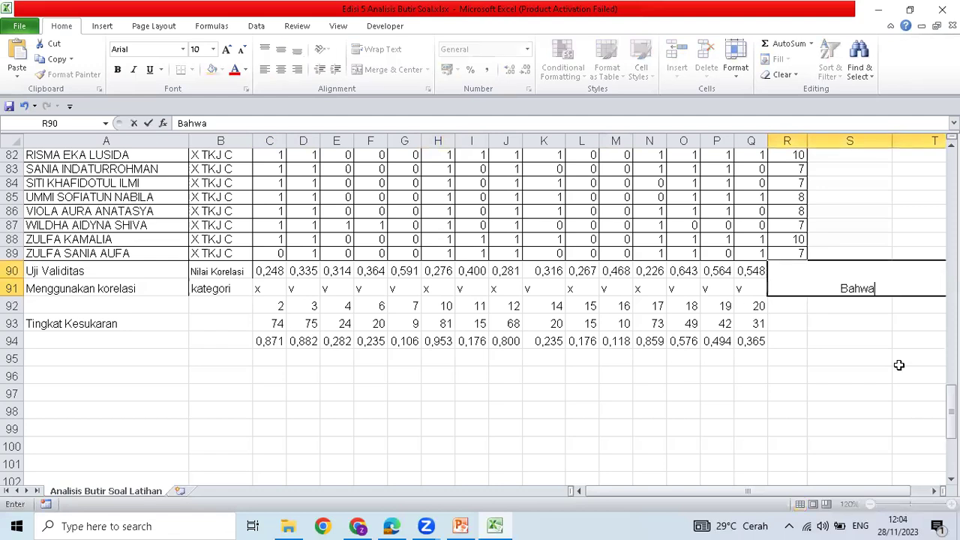
text(, butr)
key(BackSpace)
text(ir soal)
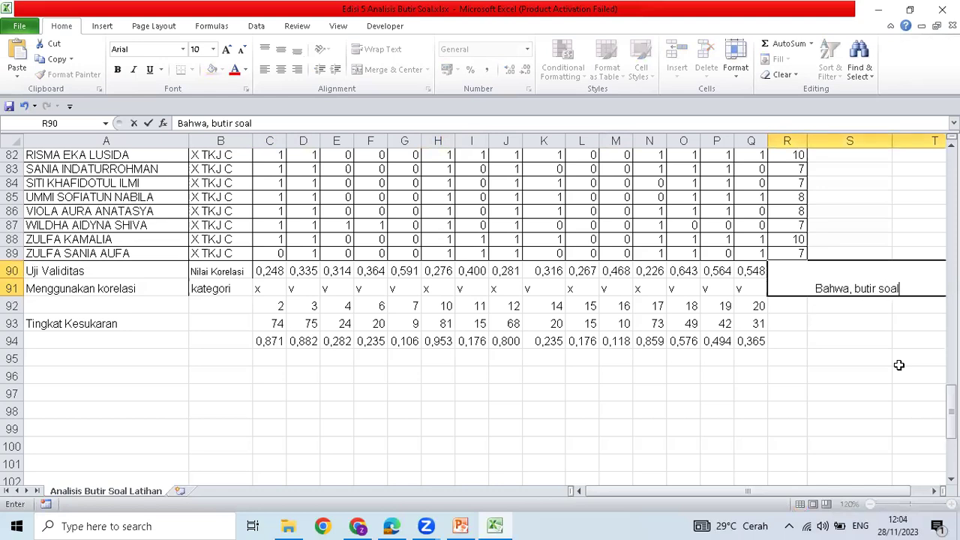
text( nomoe)
key(BackSpace)
text(r)
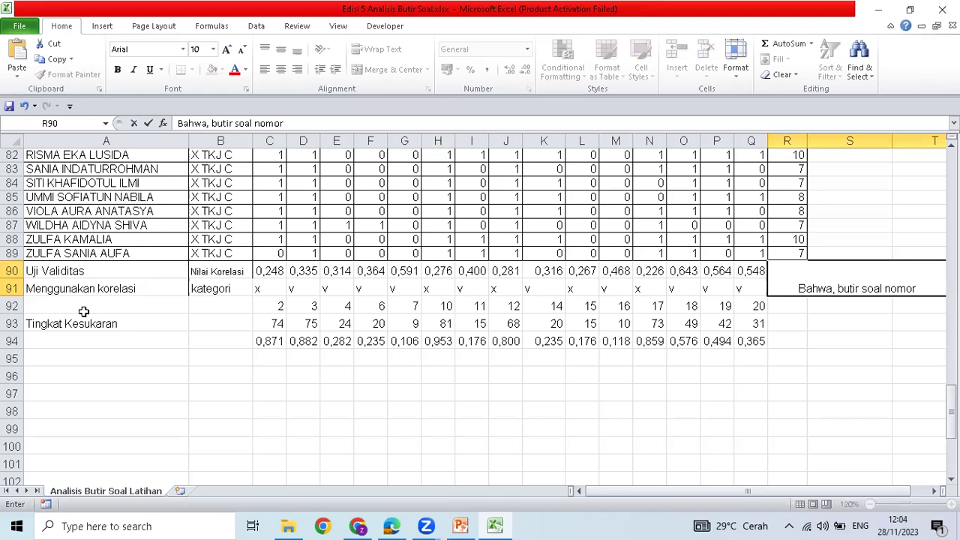
Renumber the questions in C92:Q92 as 1 to 15 by entering 1 and 2 and filling the series across
click(11, 306)
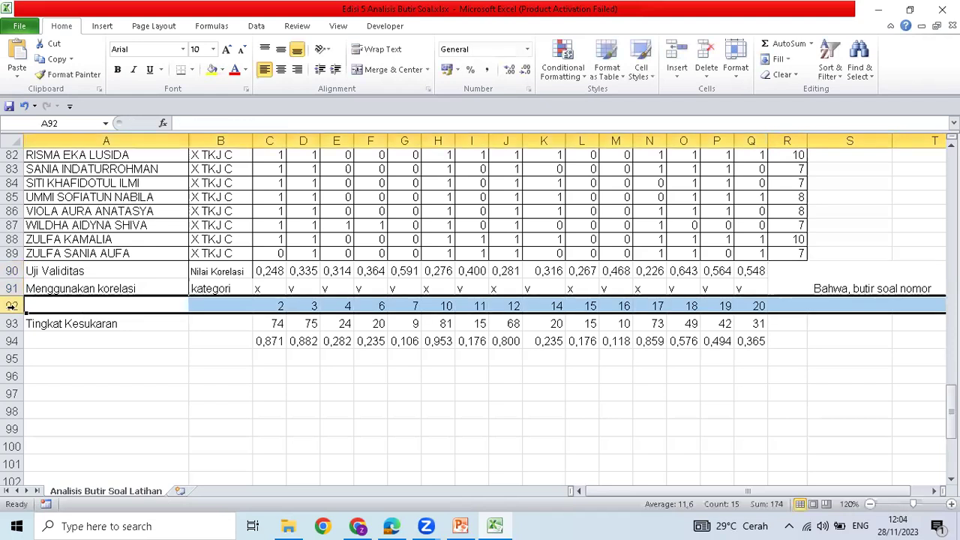
click(275, 303)
text(1)
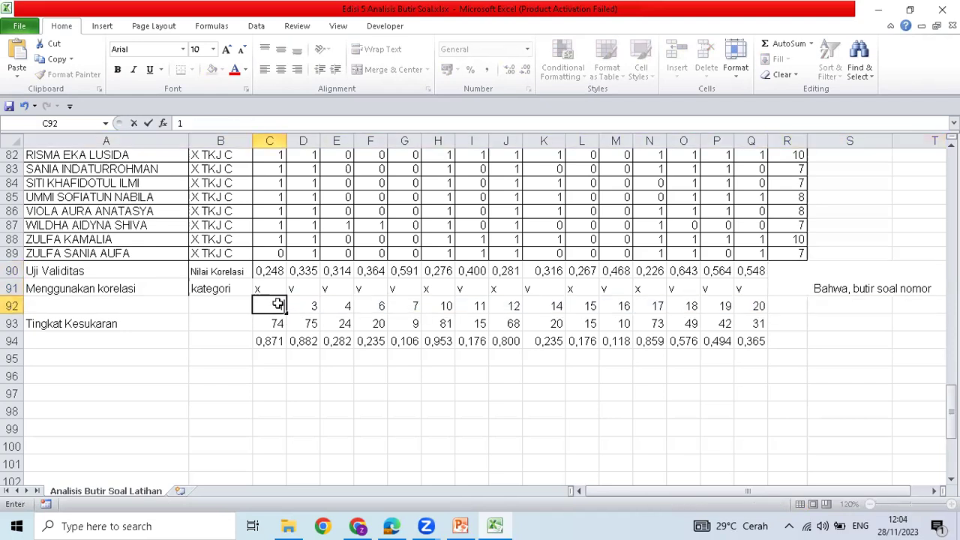
text(2)
key(ctrl+Return)
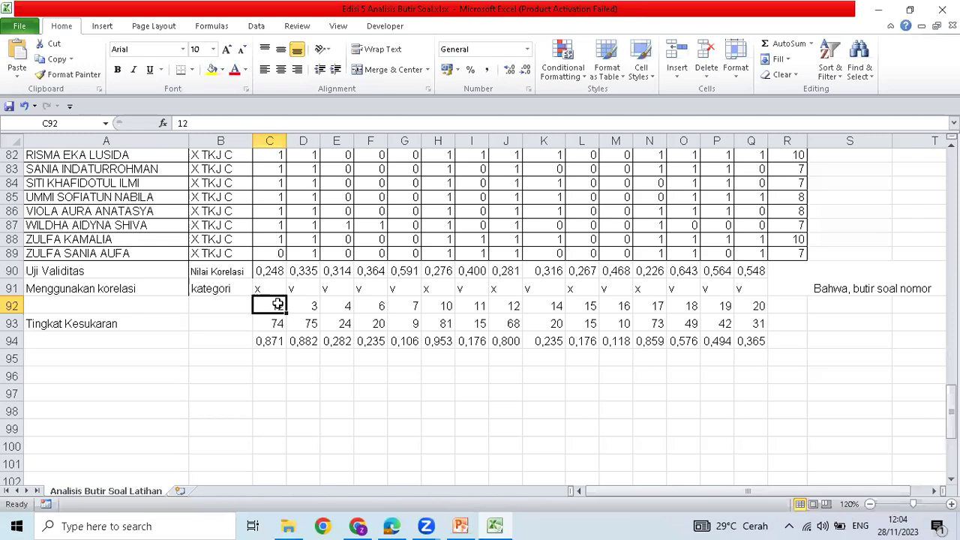
text(1)
key(Tab)
text(2)
key(Tab)
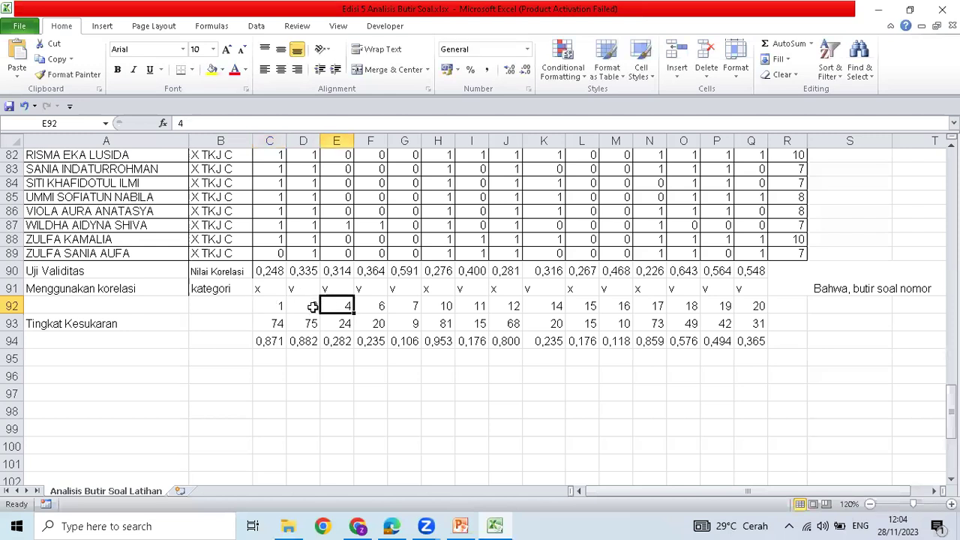
drag(276, 305, 313, 305)
drag(678, 324, 799, 310)
click(905, 289)
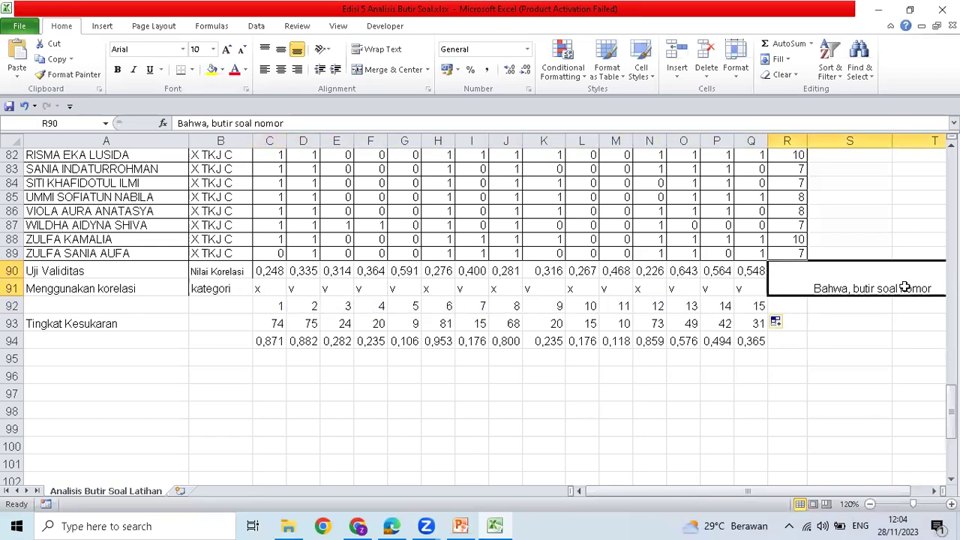
Append "1, 6,8,10, dan 12 perlu direvisi" to the conclusion text in merged cell R90
click(296, 121)
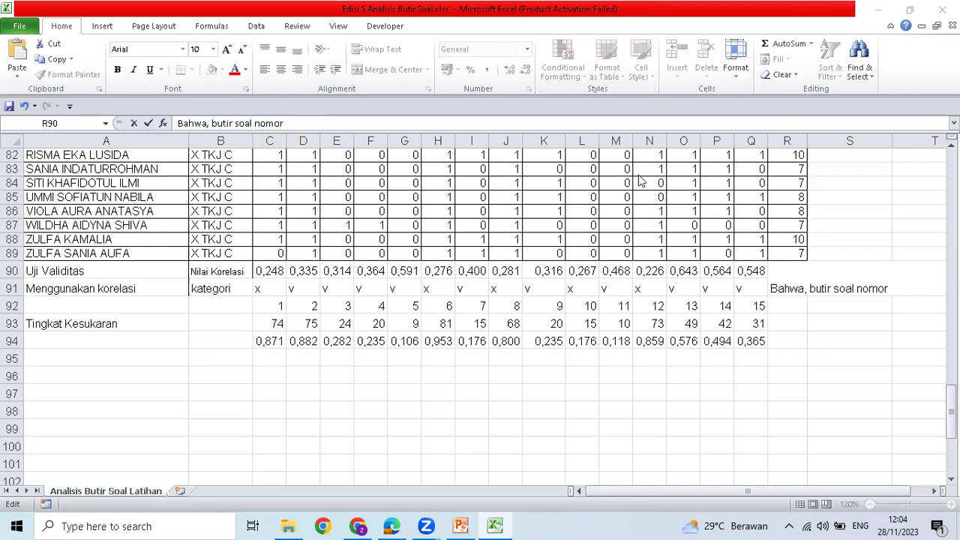
click(840, 290)
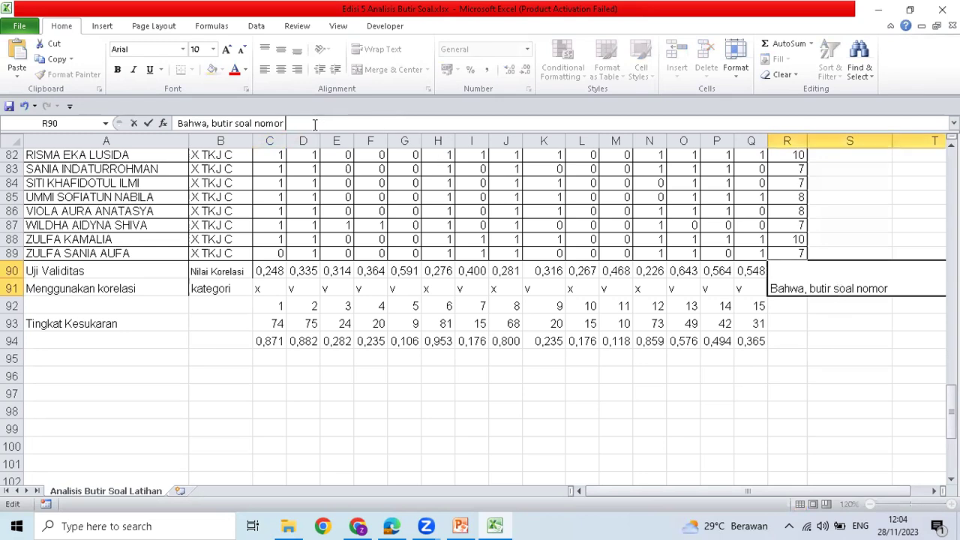
text(1, 6,8,10, dan 12)
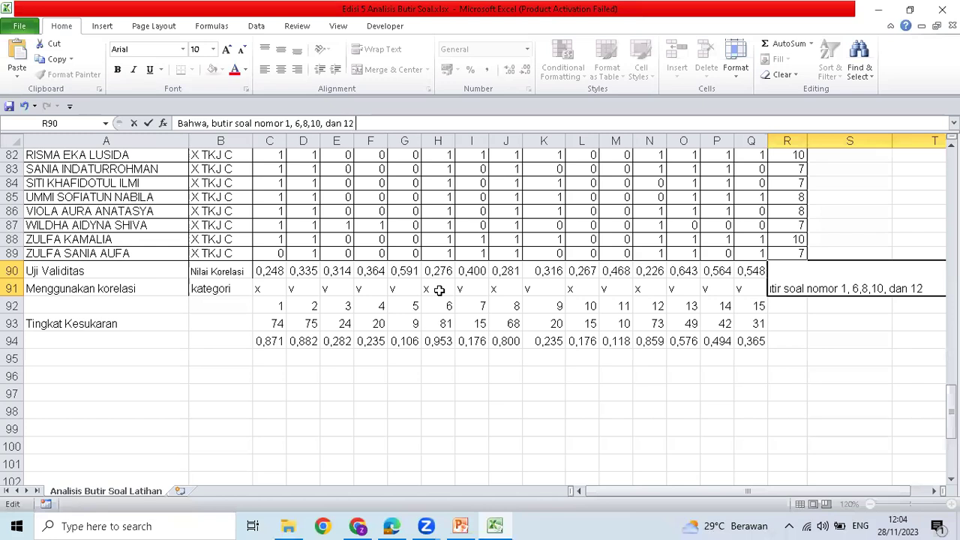
text( perlu direvisi)
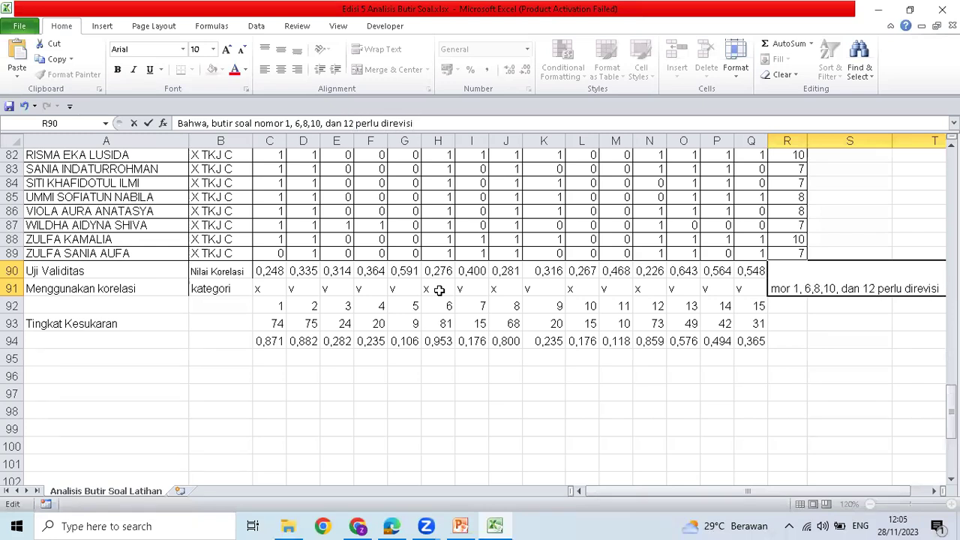
key(Return)
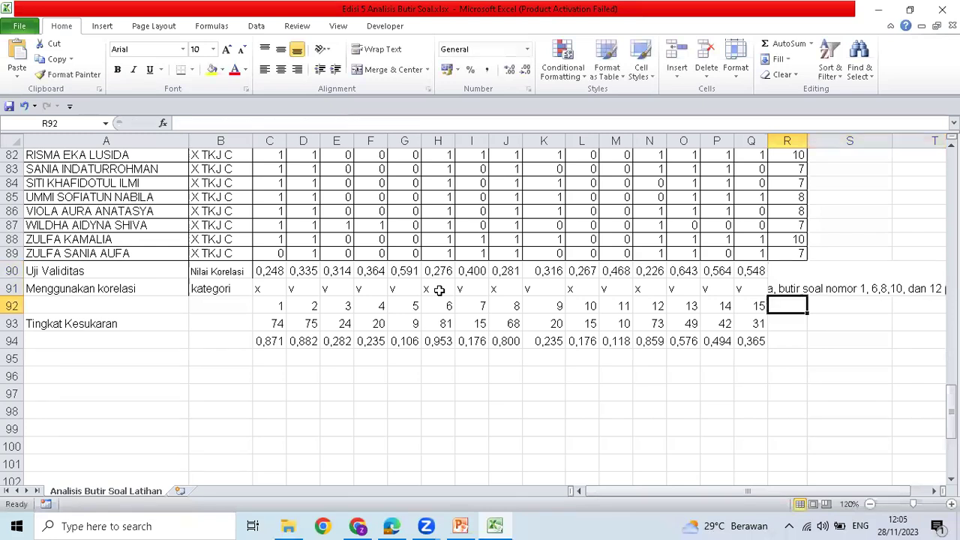
Wrap the text of the conclusion in merged cell R90 and reduce the sheet zoom to 110%
click(808, 274)
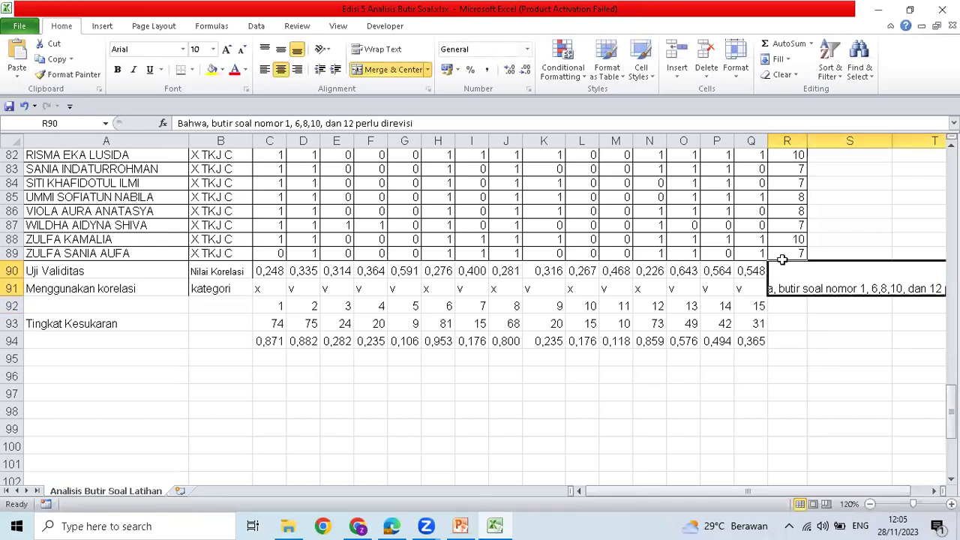
click(379, 48)
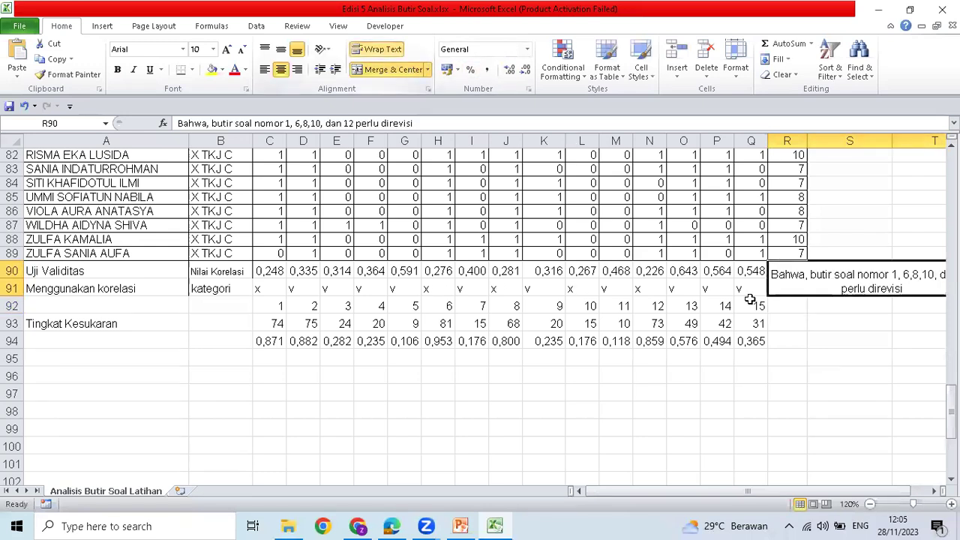
click(870, 505)
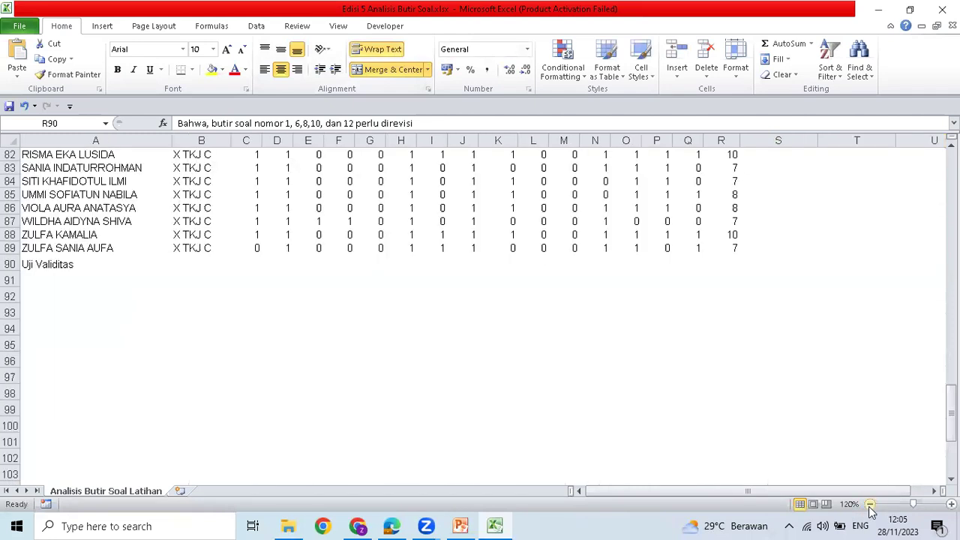
click(785, 334)
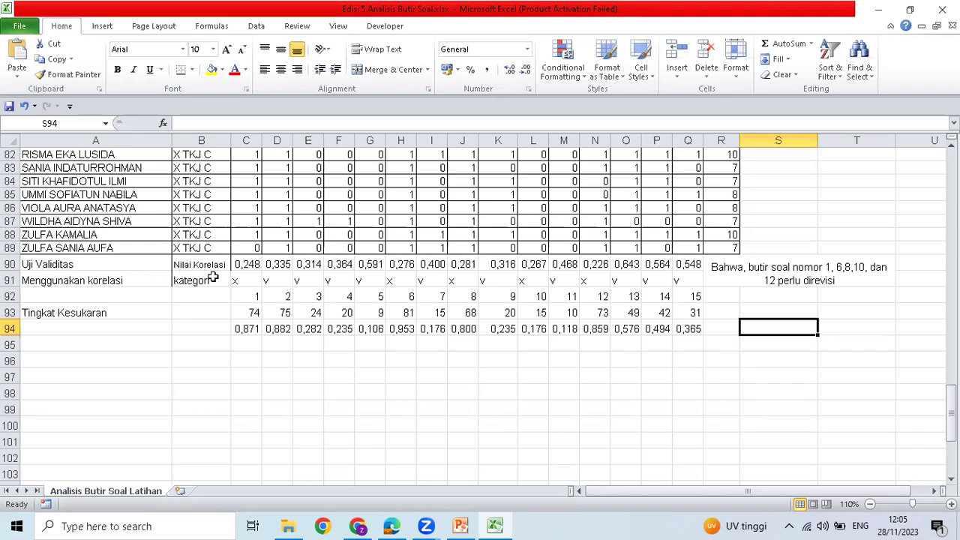
Check the point-biserial criteria table in the PowerPoint presentation and the existing formula in C93 of the Excel sheet
click(462, 525)
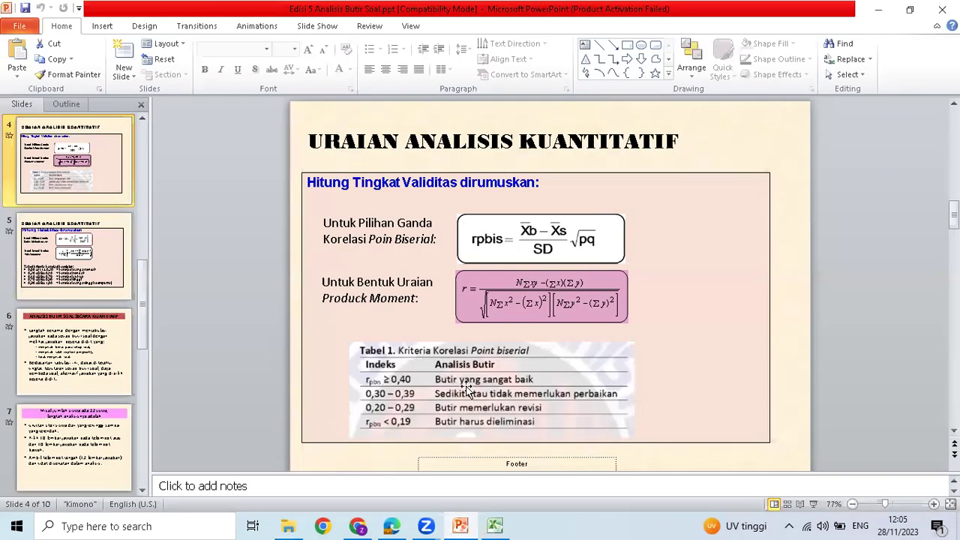
click(495, 525)
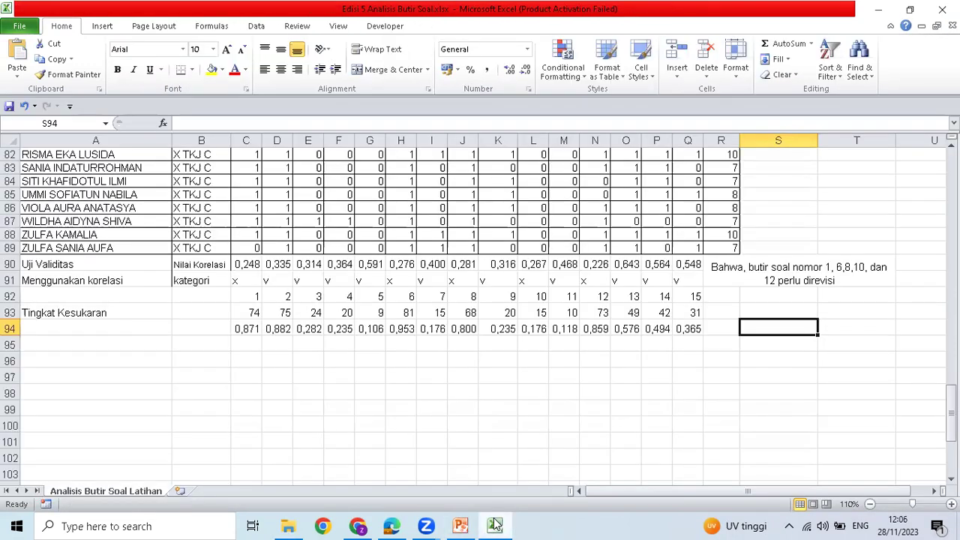
click(91, 313)
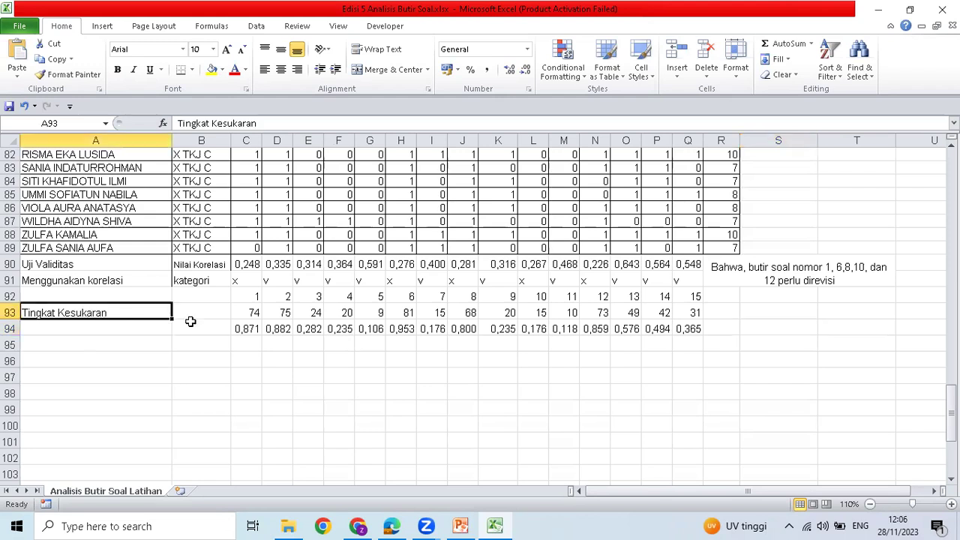
click(248, 312)
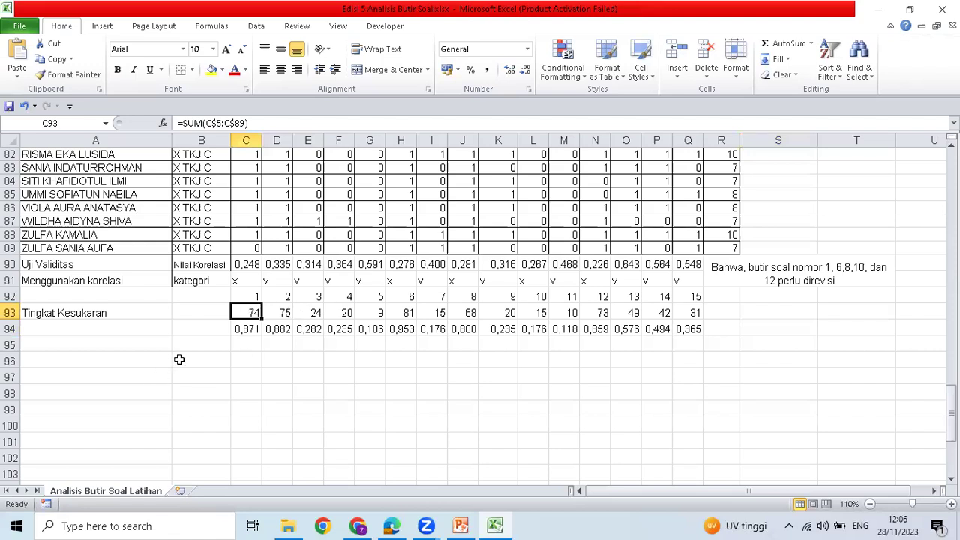
Switch to the PowerPoint presentation and examine the difficulty formula TK and its index categories on slide 2
click(460, 526)
click(46, 259)
key(Up)
key(Up)
key(Up)
key(Up)
key(Up)
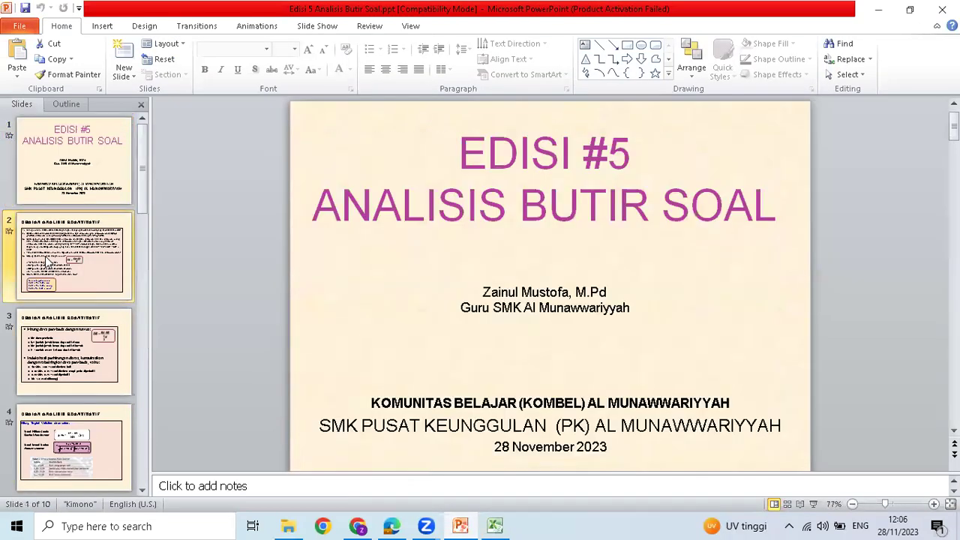
key(Down)
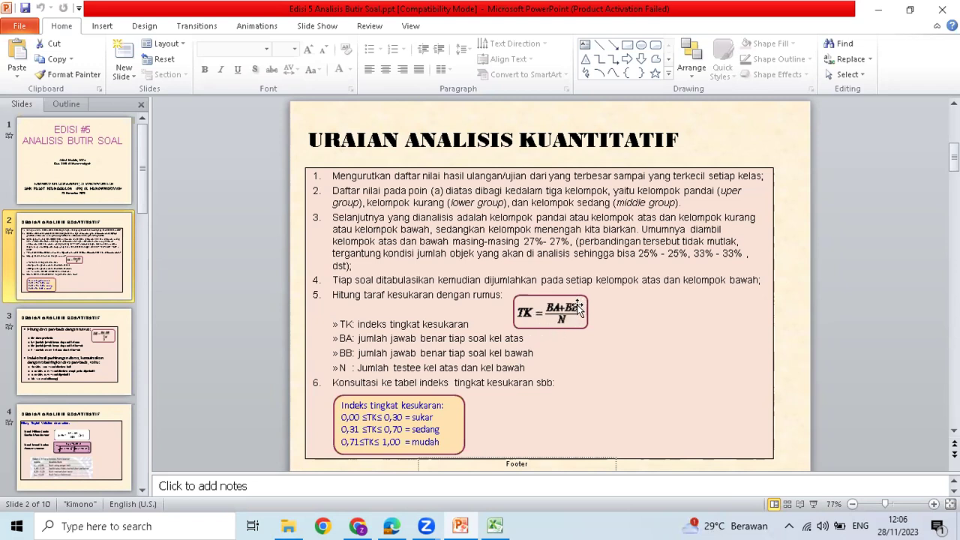
Switch back to the Excel sheet and clear the existing difficulty calculations in C93:Q93 and C94:Q94
click(494, 524)
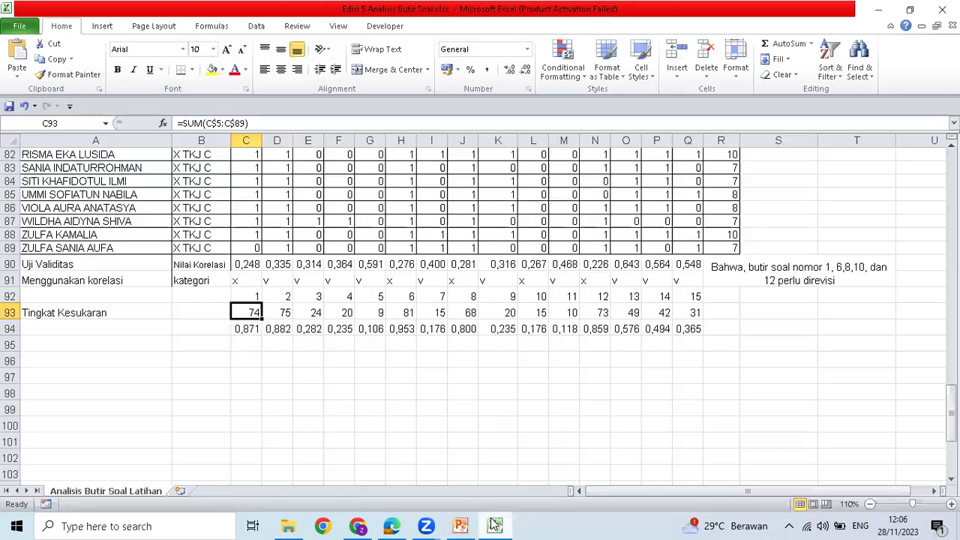
drag(248, 310, 696, 312)
key(Delete)
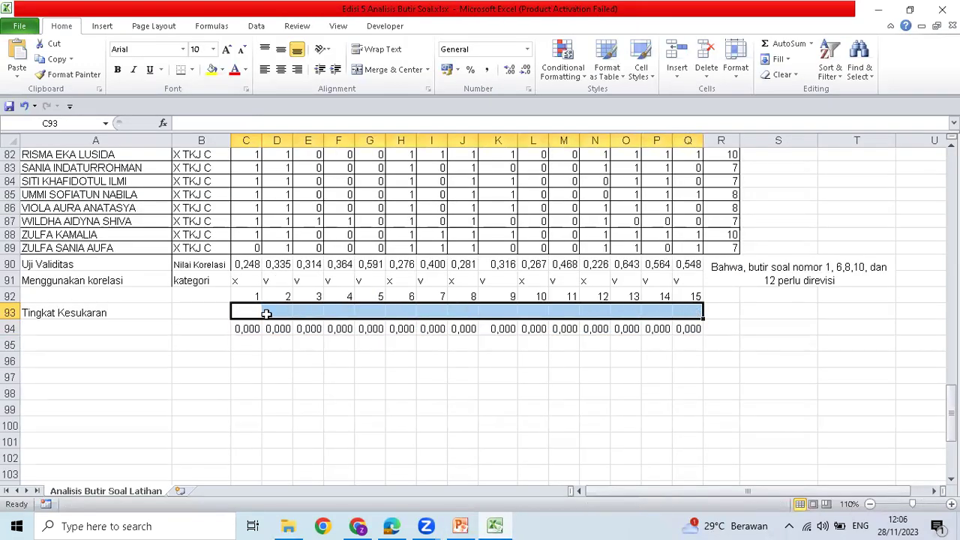
drag(242, 328, 682, 328)
key(Delete)
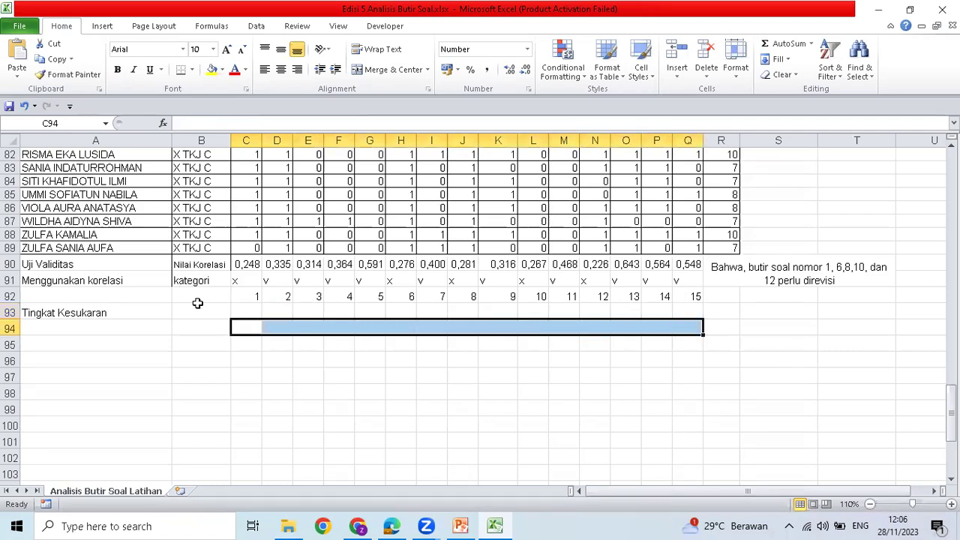
Enter =sum(C5:C89) in C93 and fill it across to Q93 to total the correct answers per question
click(243, 310)
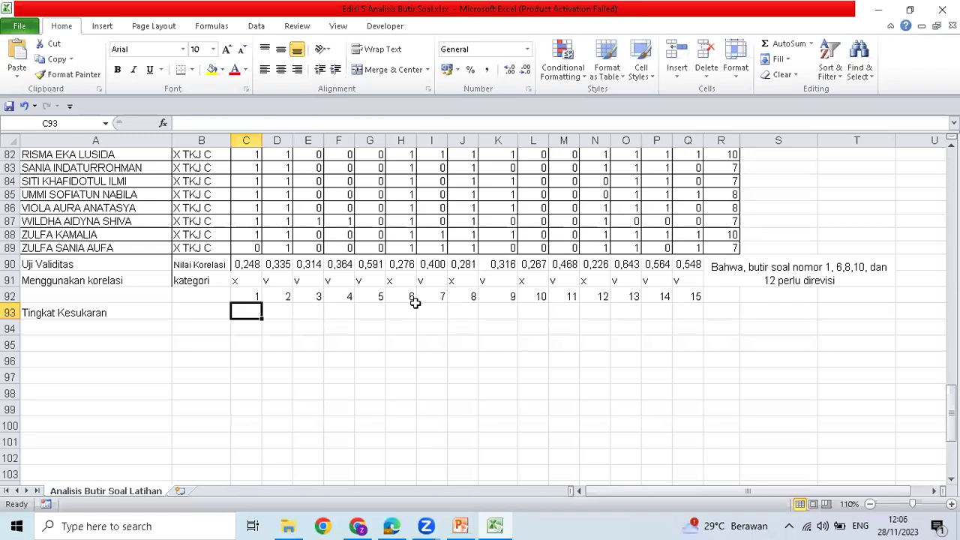
text(=sum()
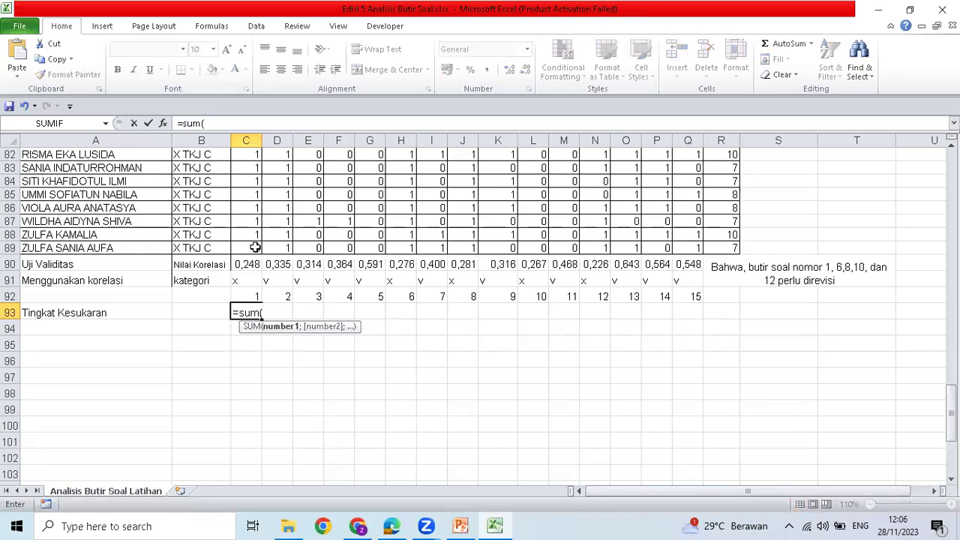
drag(951, 400, 926, 138)
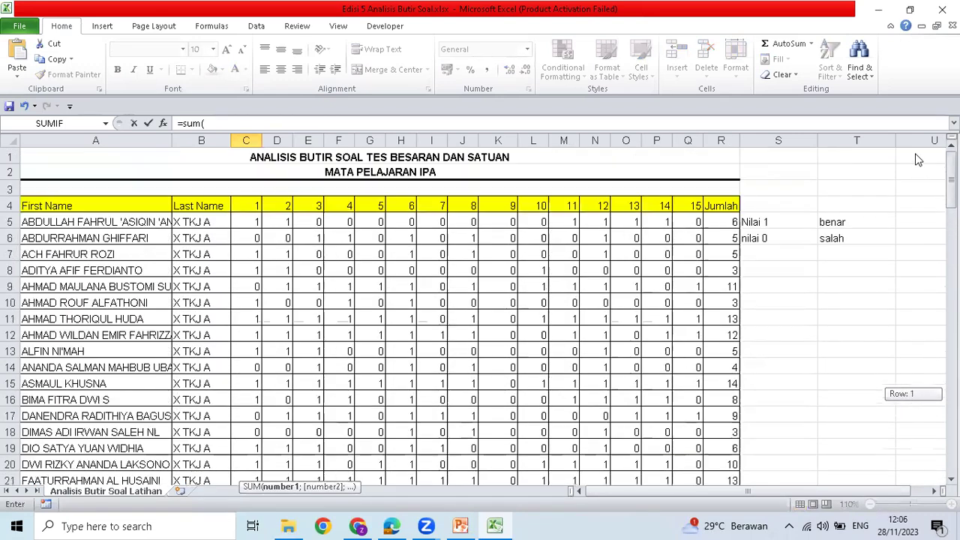
drag(251, 227, 244, 407)
text())
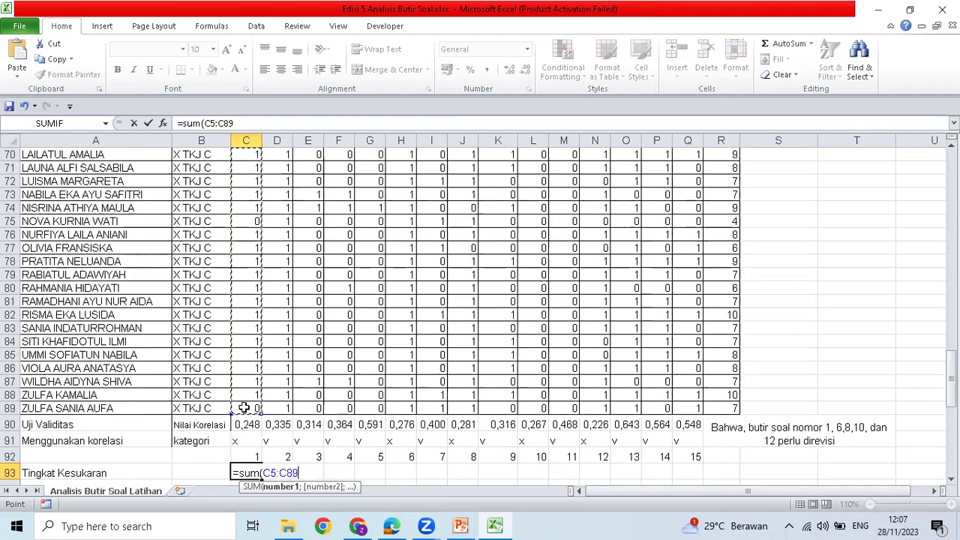
key(Return)
click(250, 458)
drag(264, 468, 687, 471)
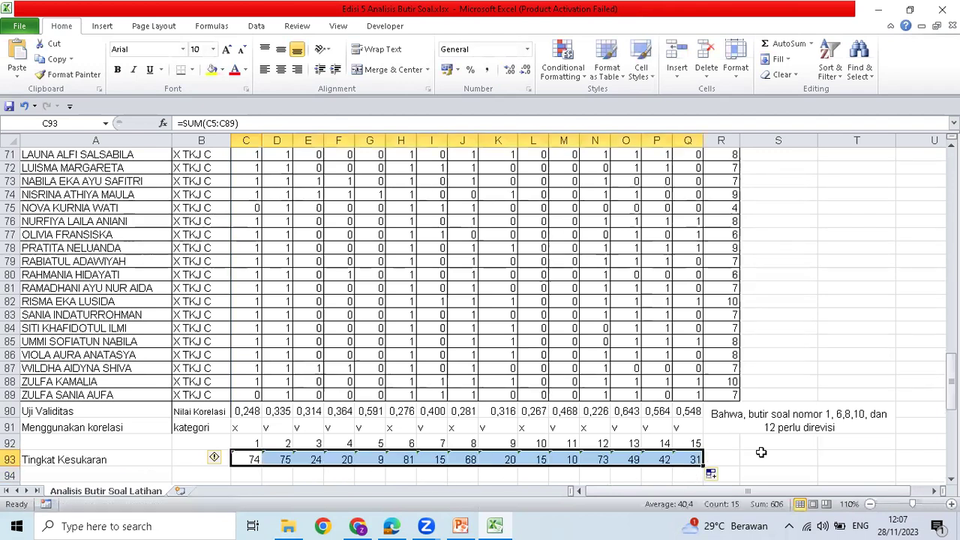
click(763, 455)
scroll(764, 455, down, 1)
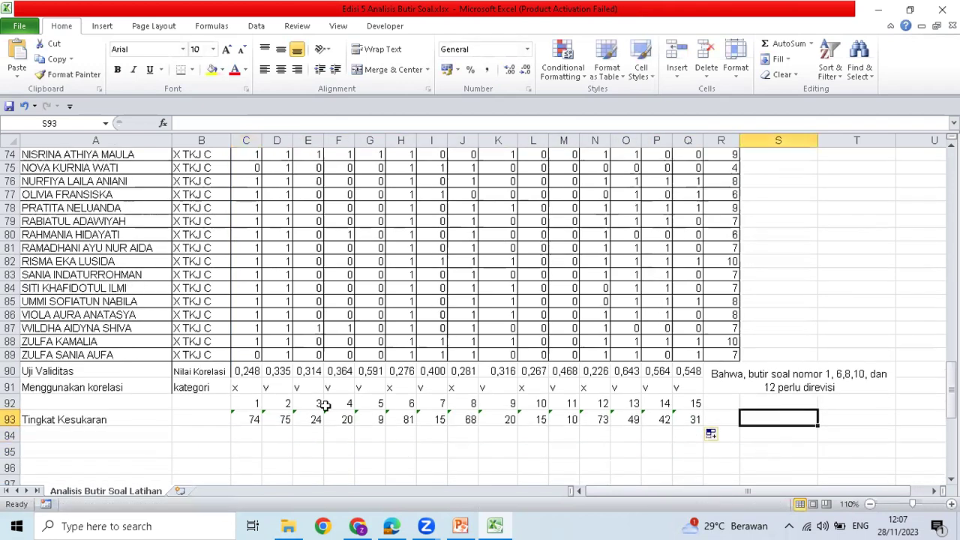
Enter the label "n ja benar" in B93 beside Tingkat Kesukaran
click(183, 420)
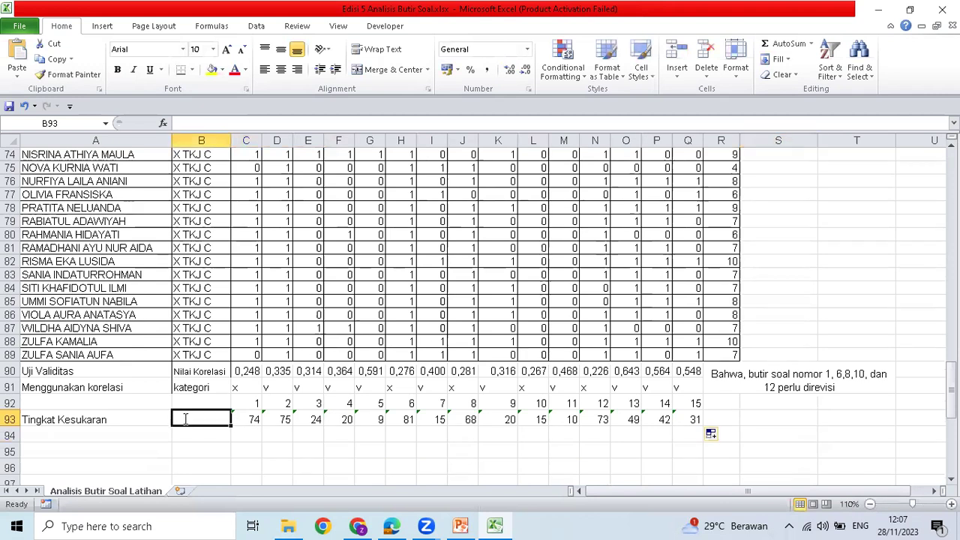
text(jumlah benar)
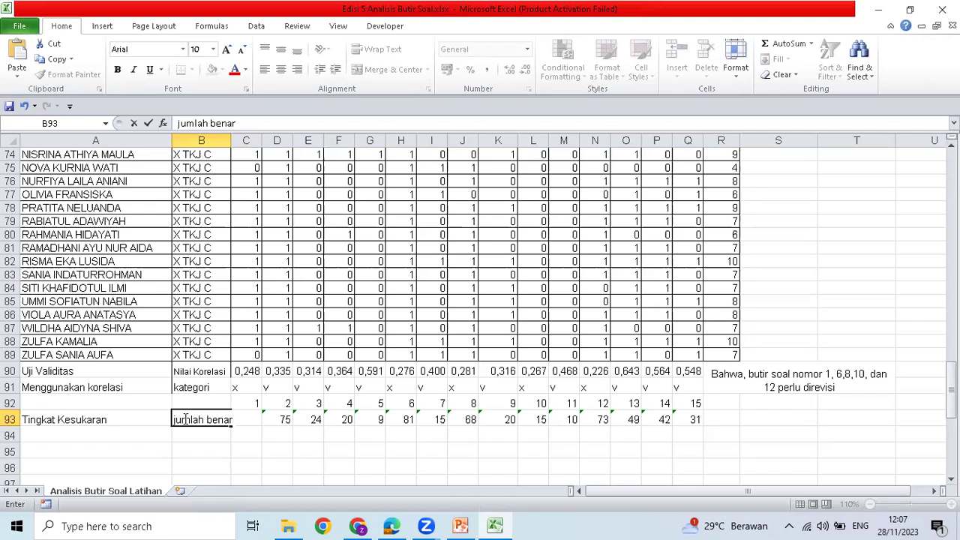
key(BackSpace)
key(BackSpace)
key(BackSpace)
key(BackSpace)
key(BackSpace)
key(BackSpace)
key(BackSpace)
key(BackSpace)
key(BackSpace)
key(BackSpace)
key(BackSpace)
key(BackSpace)
text(n j)
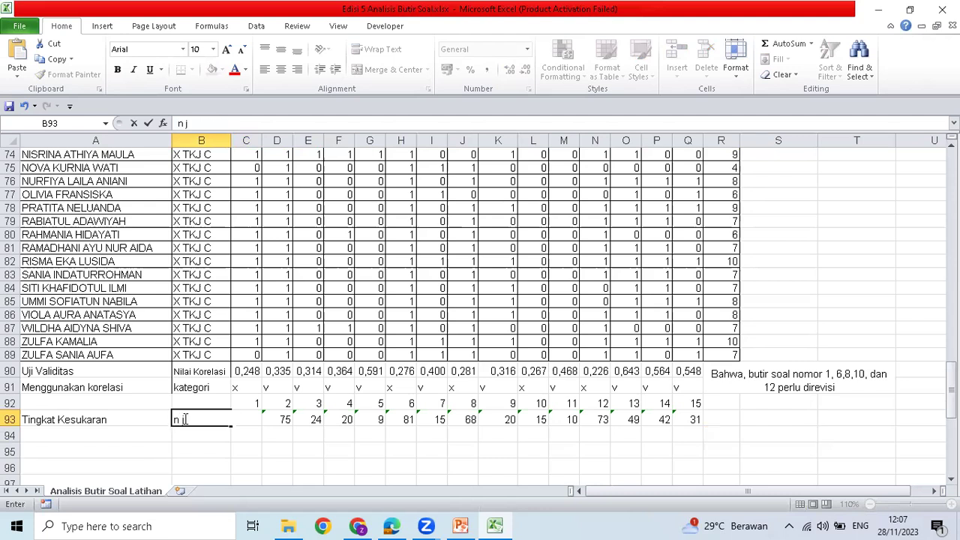
text(a benar)
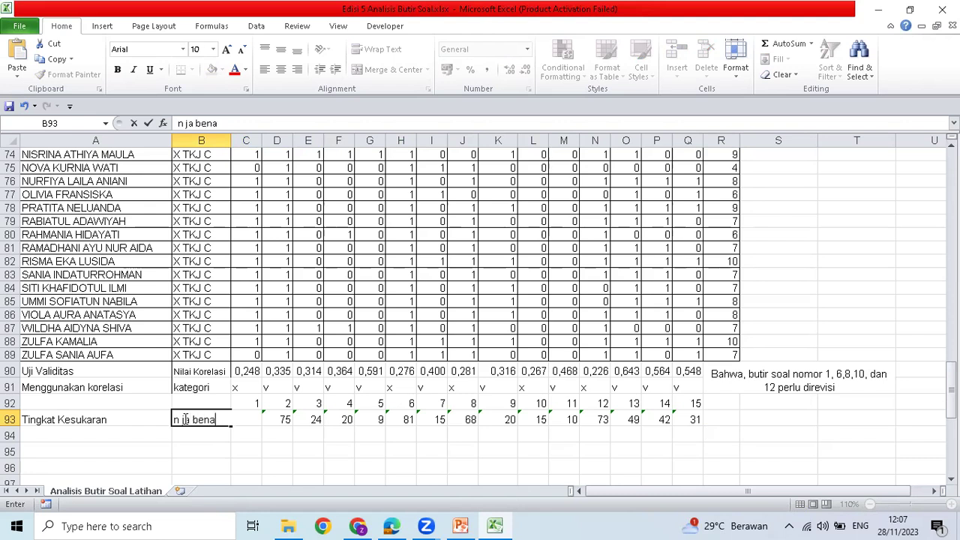
key(Return)
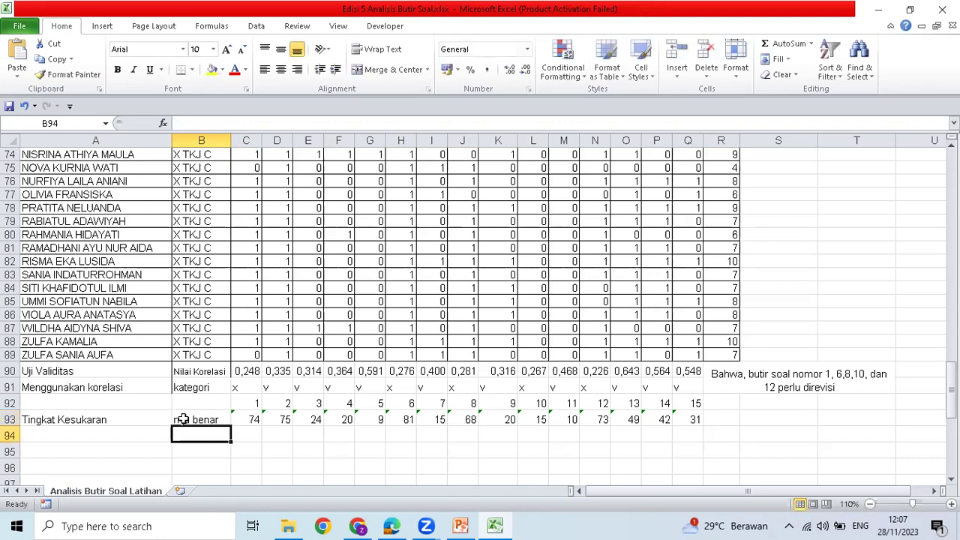
Check the correct-answer totals and their sum formulas question by question along row 93
click(254, 419)
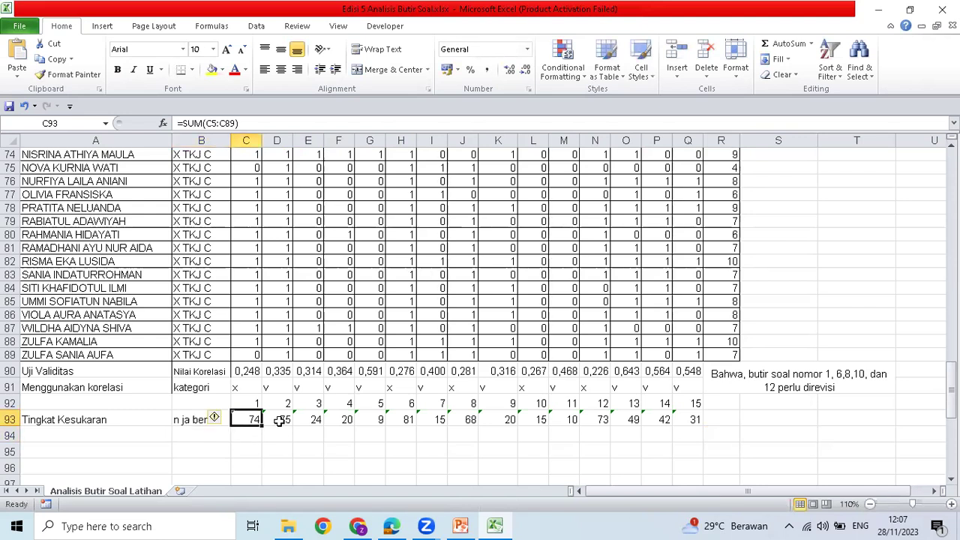
key(Right)
key(Right)
key(Right)
key(Right)
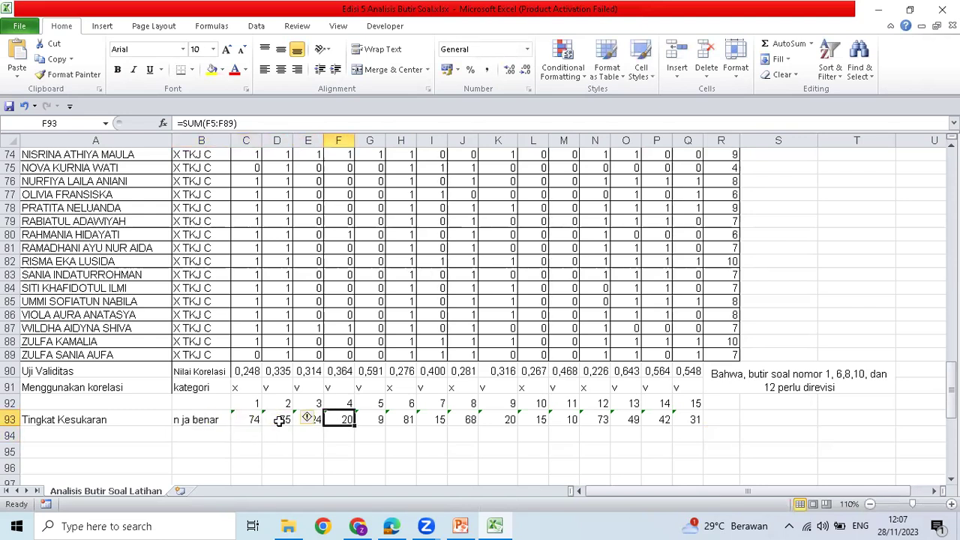
key(Right)
key(Right)
key(Right)
key(Right)
key(Right)
key(Right)
key(Right)
key(Right)
key(Right)
Enter the label "n ju siswa" in B94 for the number of students
key(Down)
key(Left)
key(Left)
key(Left)
key(Left)
key(Left)
key(Left)
key(Left)
key(Left)
key(Left)
key(Left)
key(Left)
key(Left)
key(Left)
key(Left)
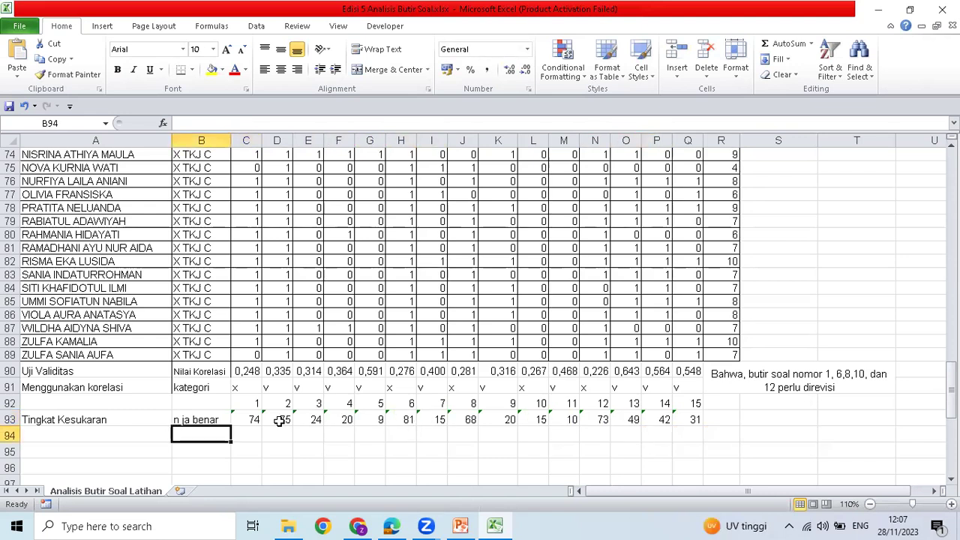
text(jum)
key(BackSpace)
key(BackSpace)
key(BackSpace)
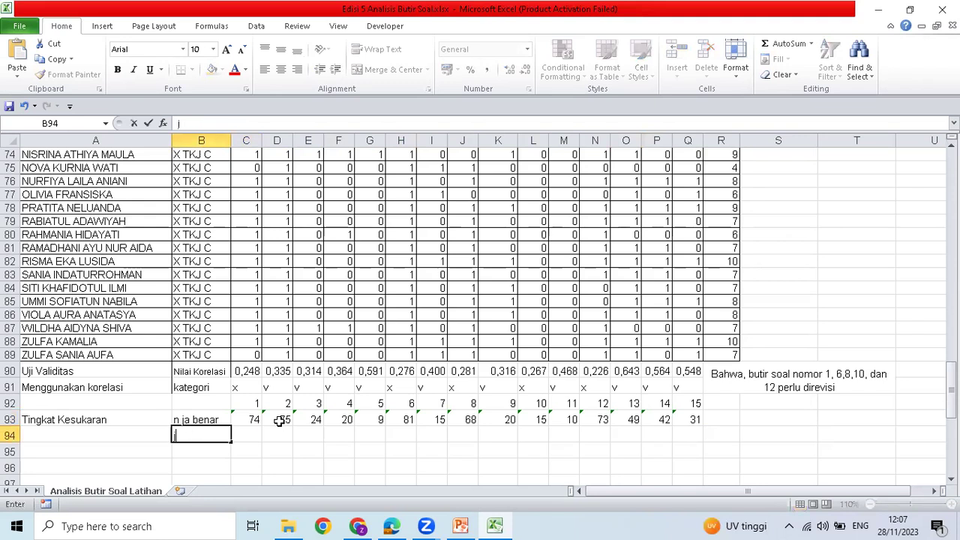
text(n ju siswa)
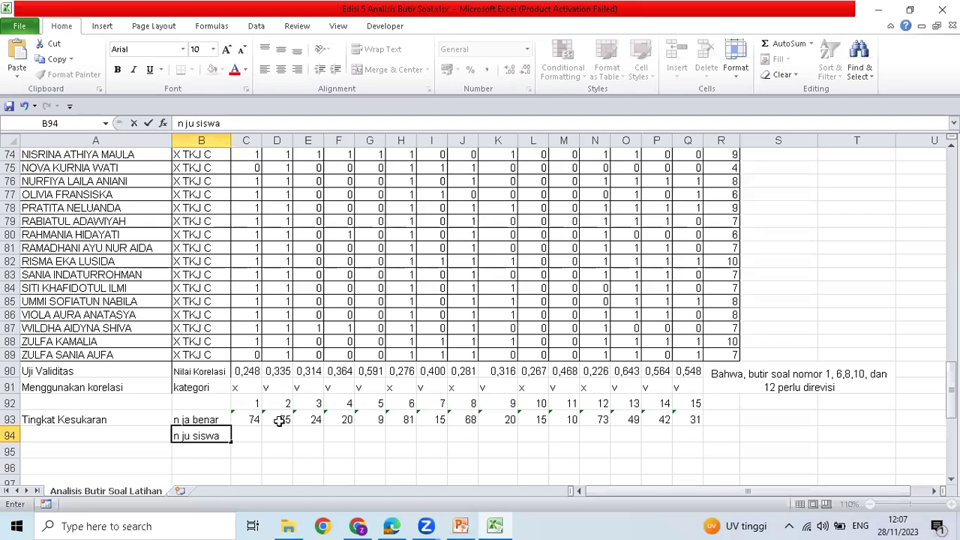
key(Tab)
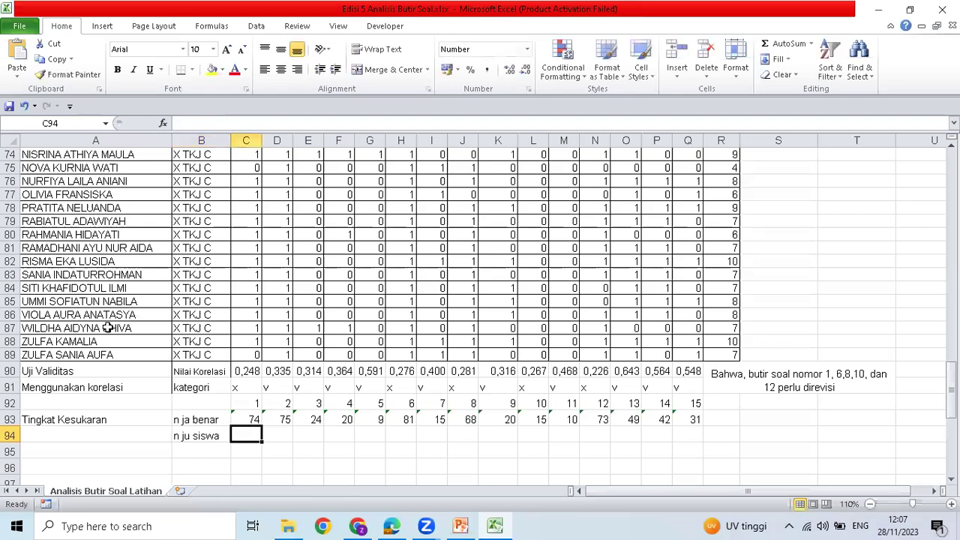
Insert a blank column before the First Name column and narrow it for row numbering
scroll(107, 328, up, 20)
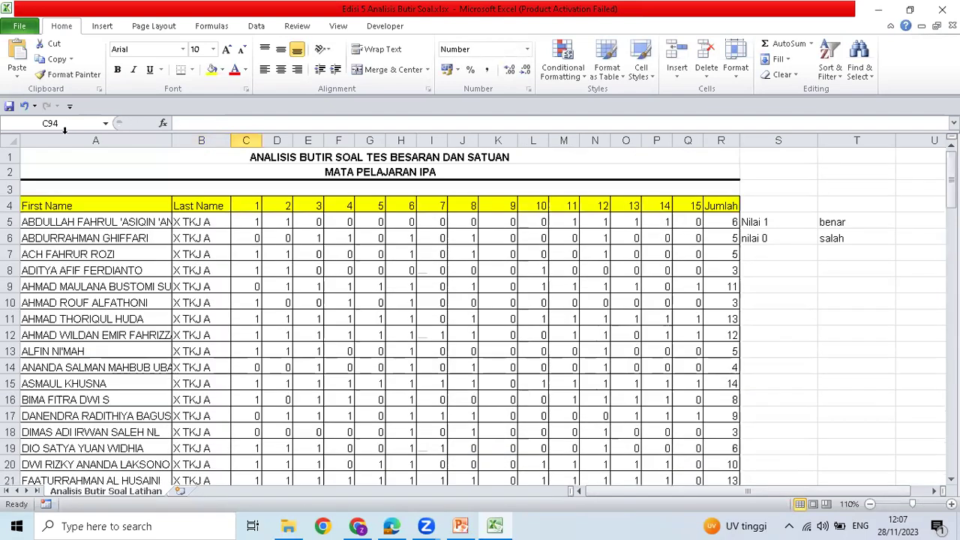
click(58, 140)
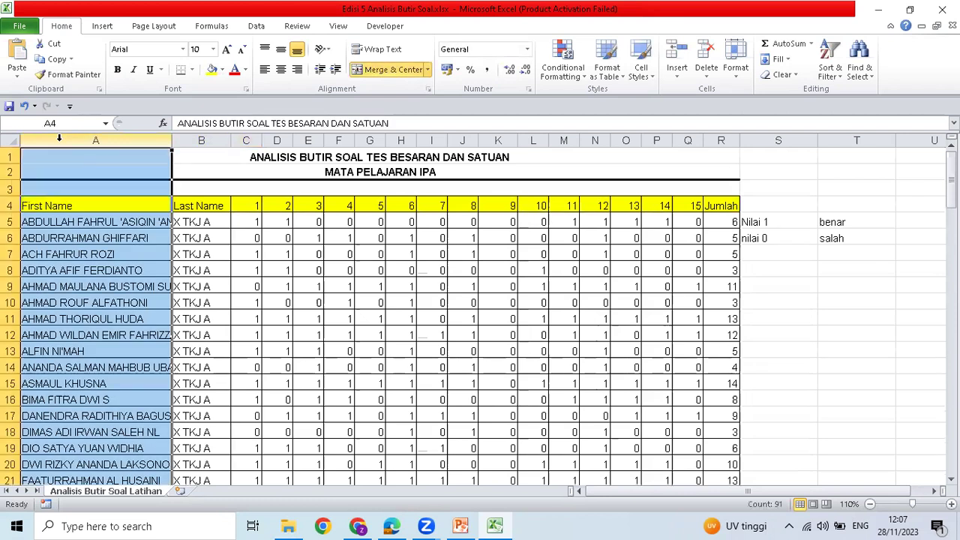
right_click(59, 140)
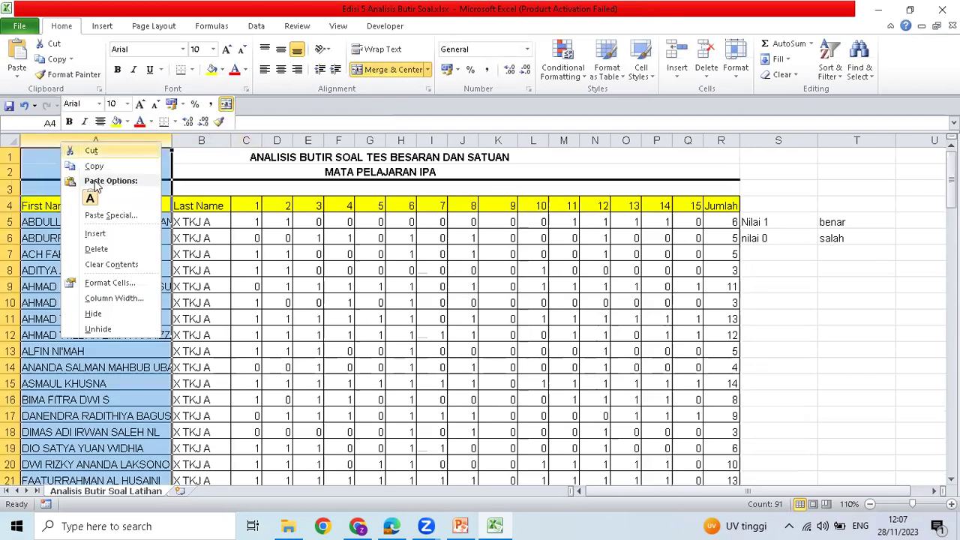
click(105, 232)
drag(97, 142, 49, 141)
Head the new column "No" in A4 and number the students from 1 to 85 down to A89
click(34, 204)
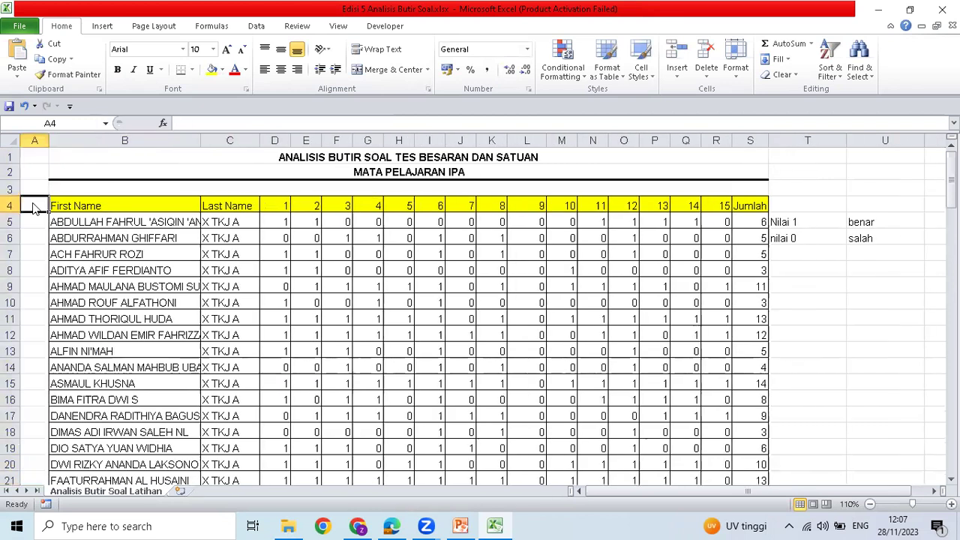
text(No)
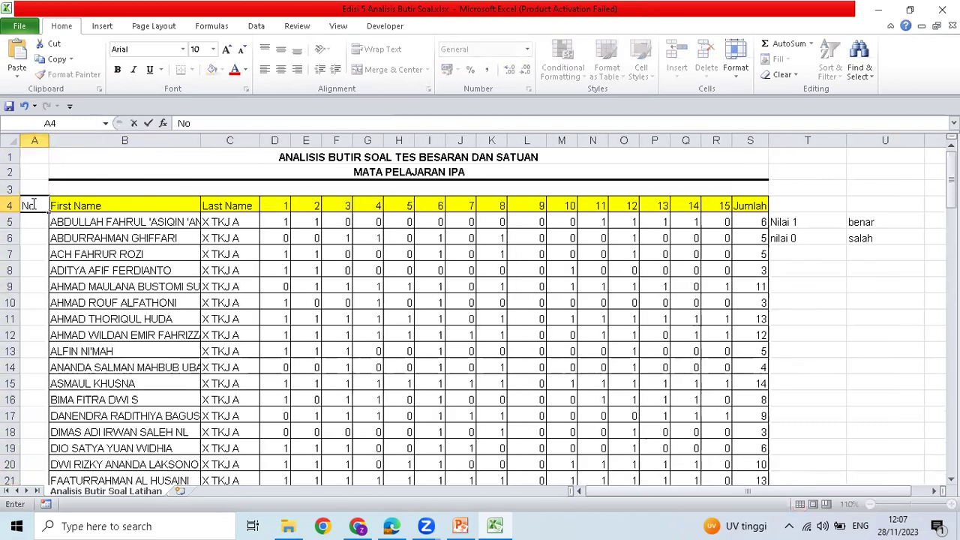
key(Return)
text(1)
key(Return)
text(2)
key(Return)
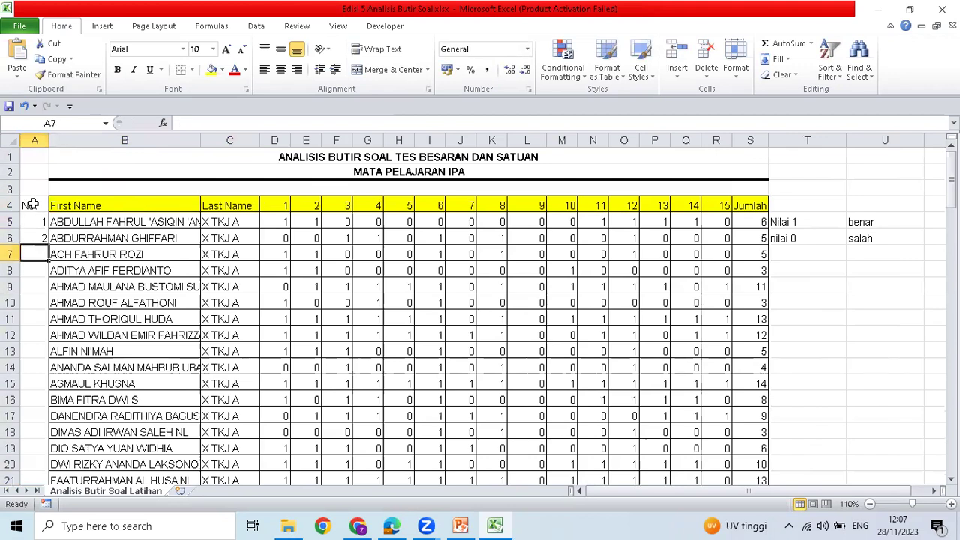
drag(36, 223, 43, 395)
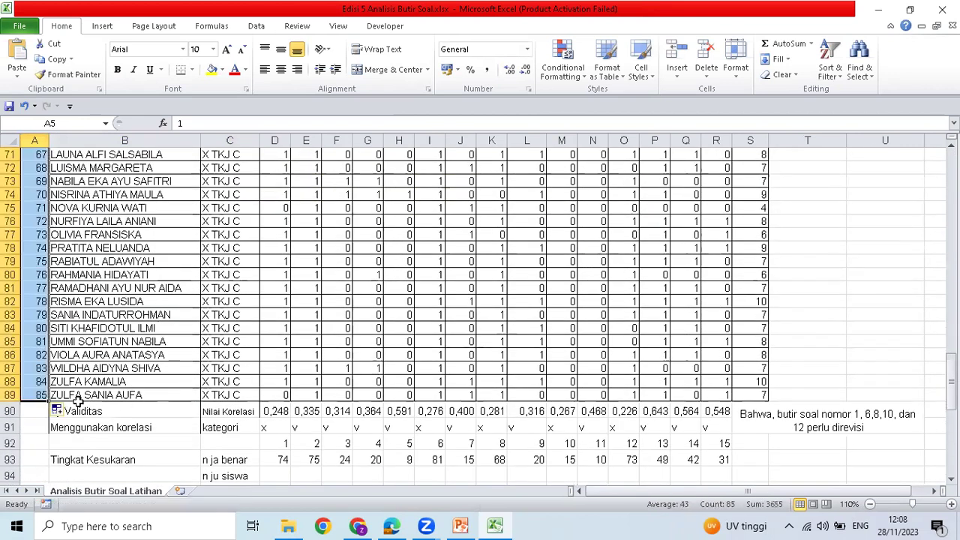
click(116, 424)
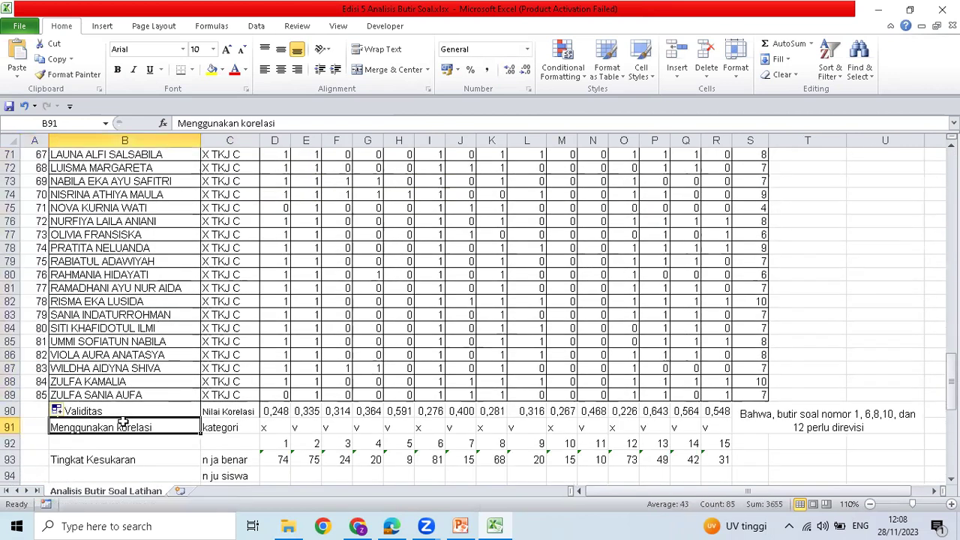
Enter 85 as the number of students in D94 and fill it across to R94
click(278, 476)
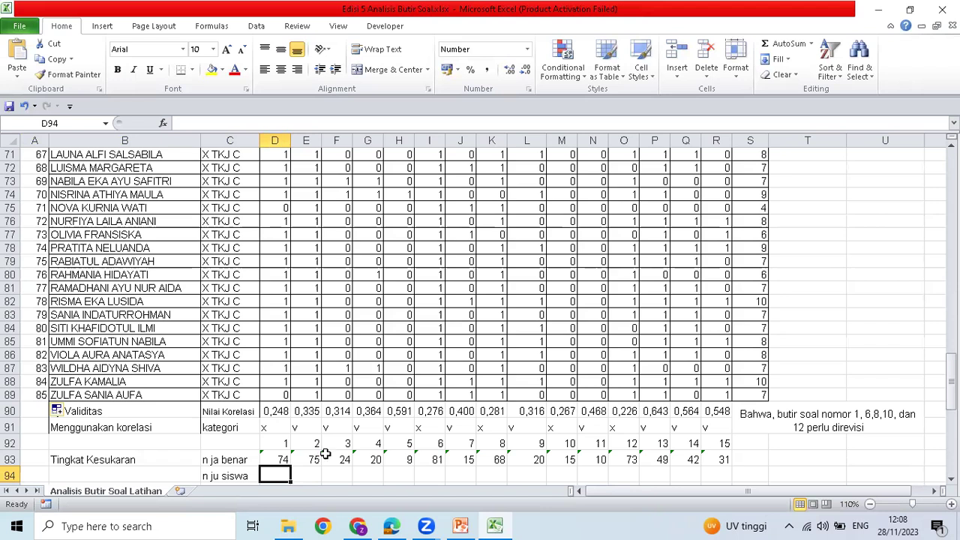
text(85)
drag(292, 482, 726, 433)
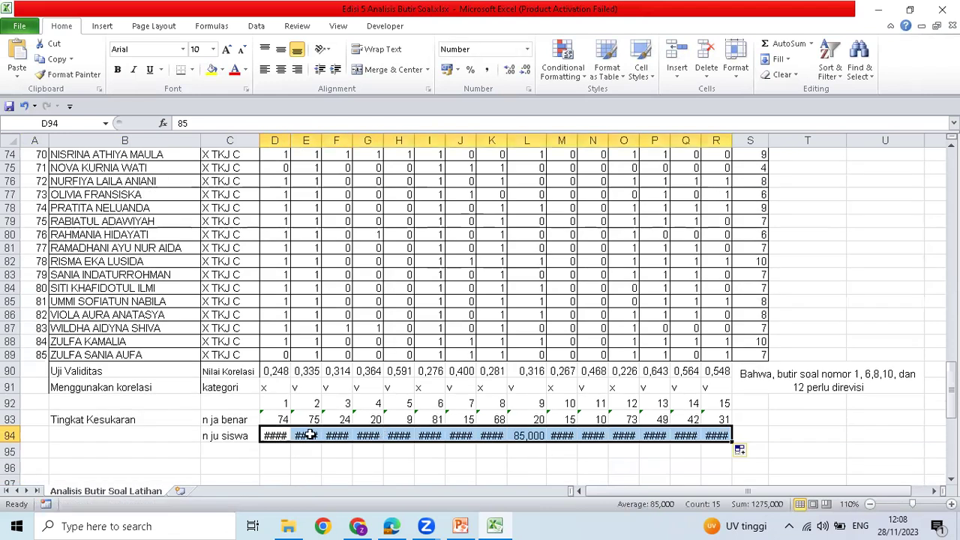
Remove all decimal places from the student counts in D94:R94
click(276, 436)
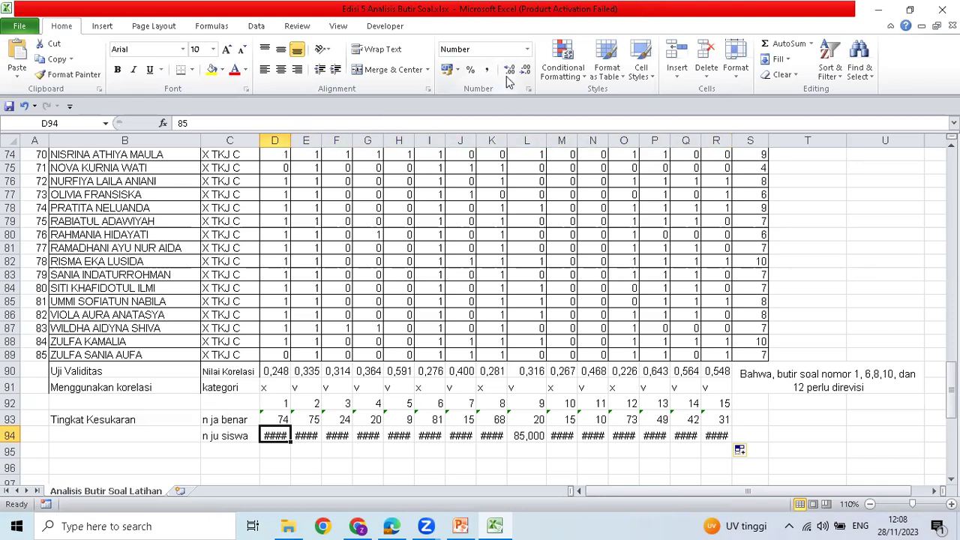
drag(274, 436, 716, 438)
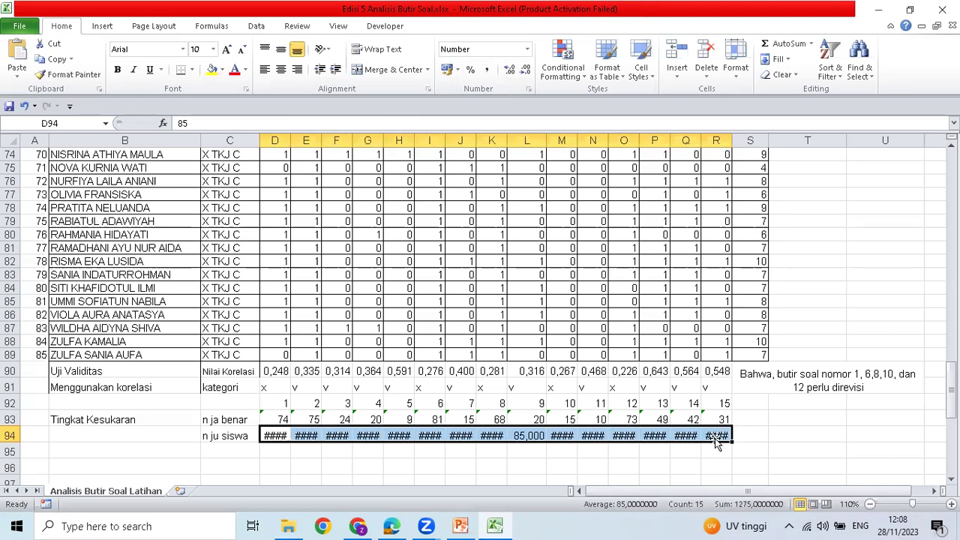
click(524, 74)
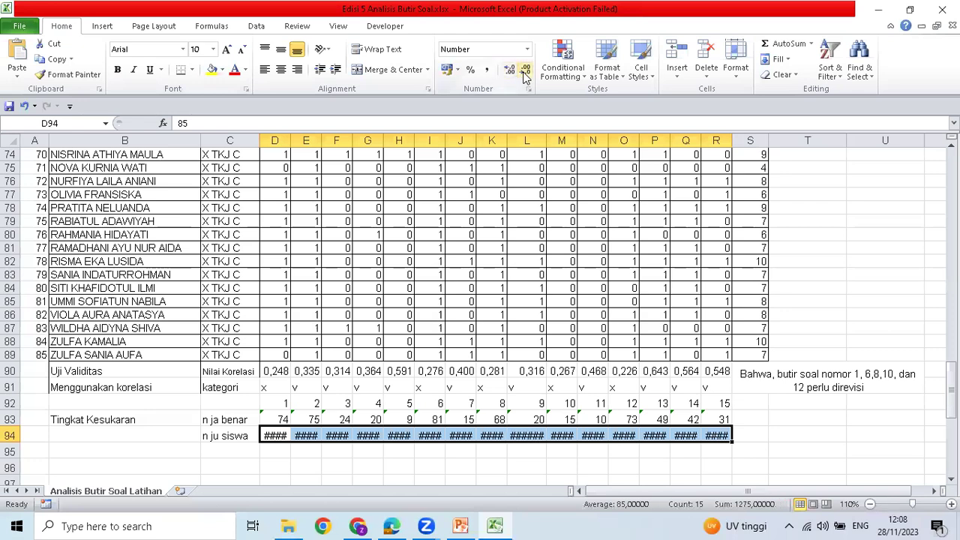
click(525, 74)
click(524, 74)
click(524, 74)
click(524, 74)
click(524, 74)
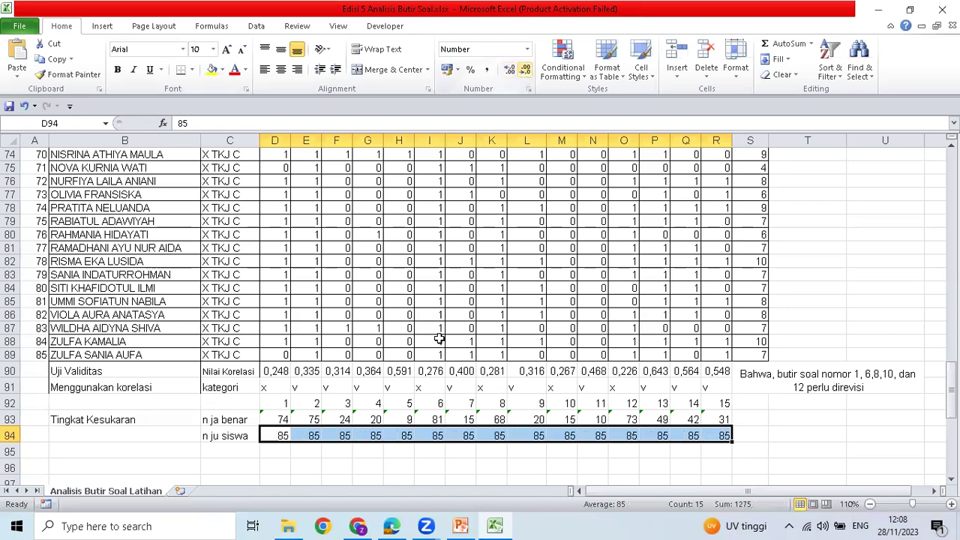
click(279, 449)
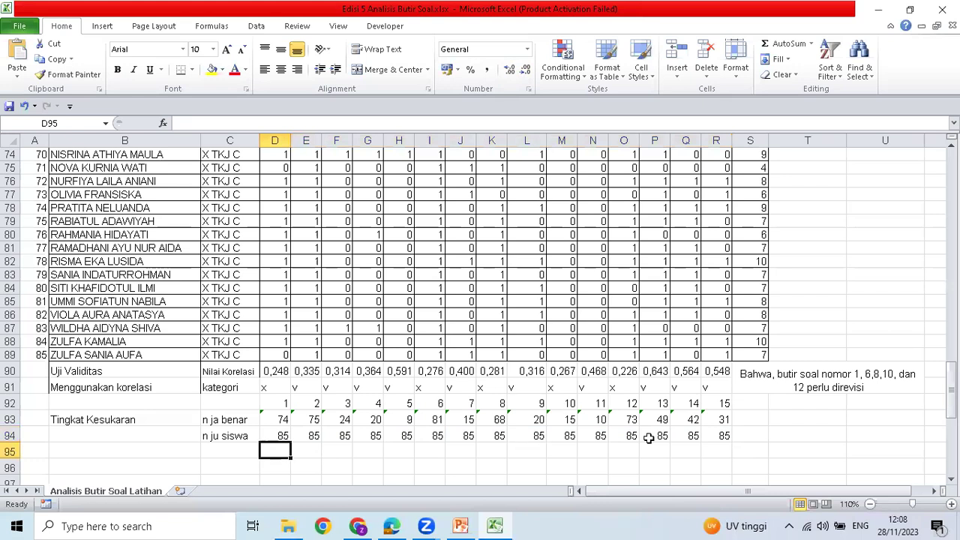
Label C95 "TK", calculate the difficulty index in D95 with =D93/D94, and fill the formula across to R95
click(229, 451)
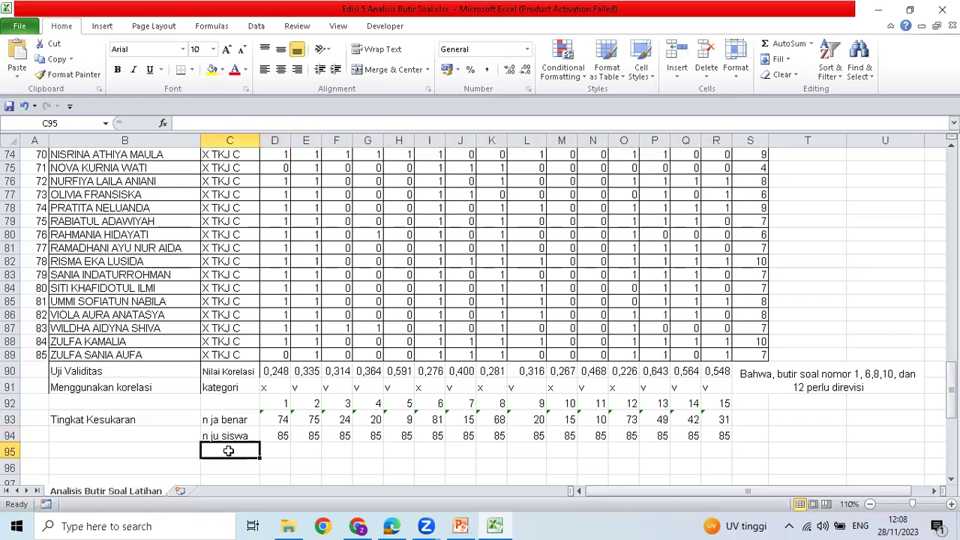
text(TK)
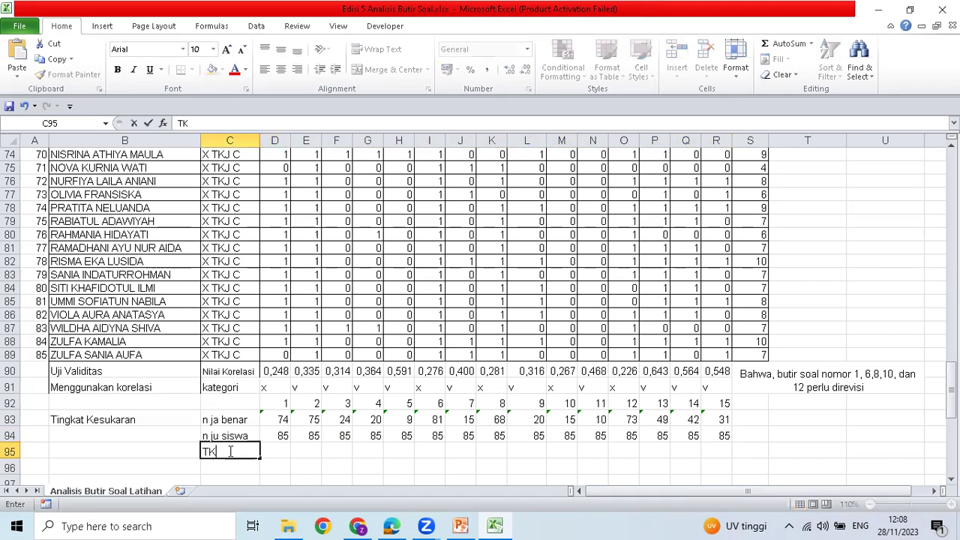
key(Tab)
text(=)
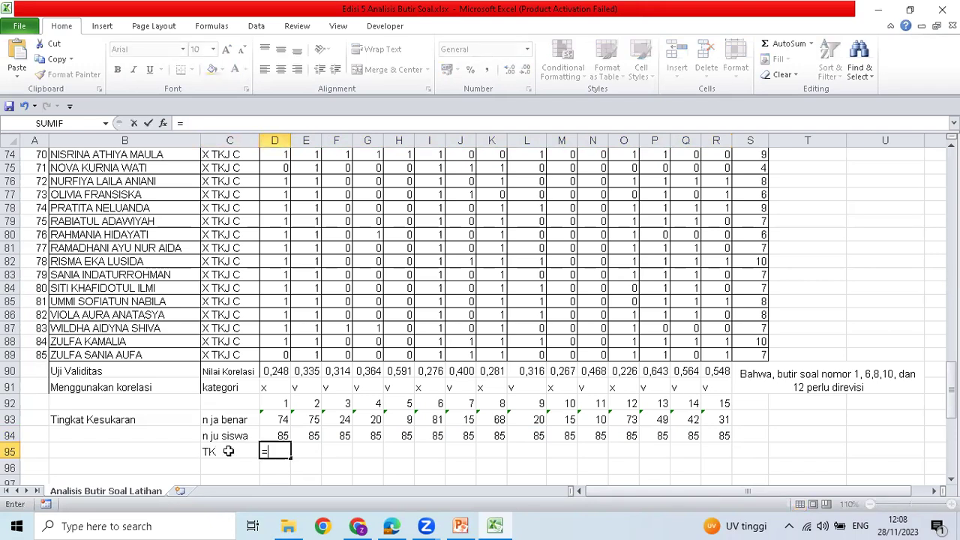
click(282, 420)
text(/)
click(276, 437)
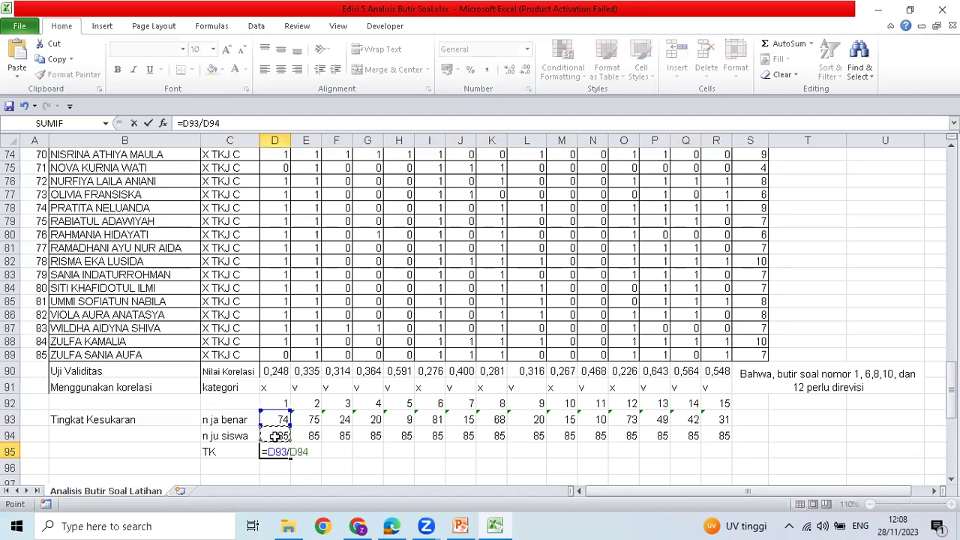
key(Return)
click(278, 450)
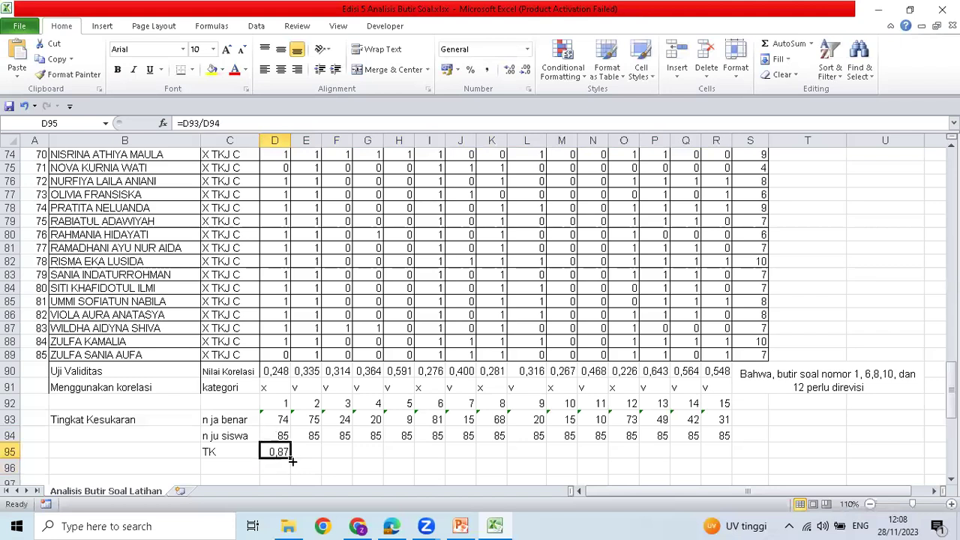
drag(290, 457, 722, 461)
click(329, 468)
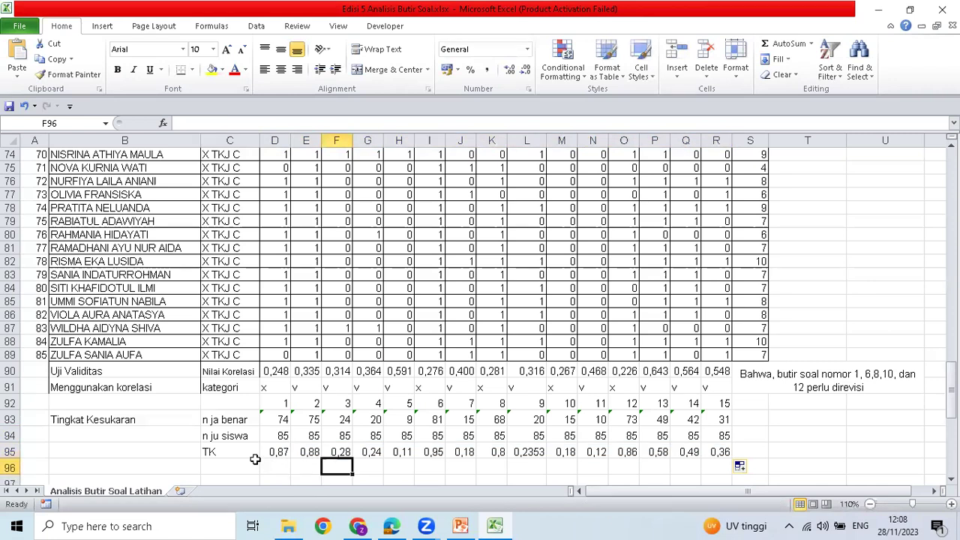
Switch to the PowerPoint presentation and check the difficulty index ranges for each category on slide 2
click(215, 453)
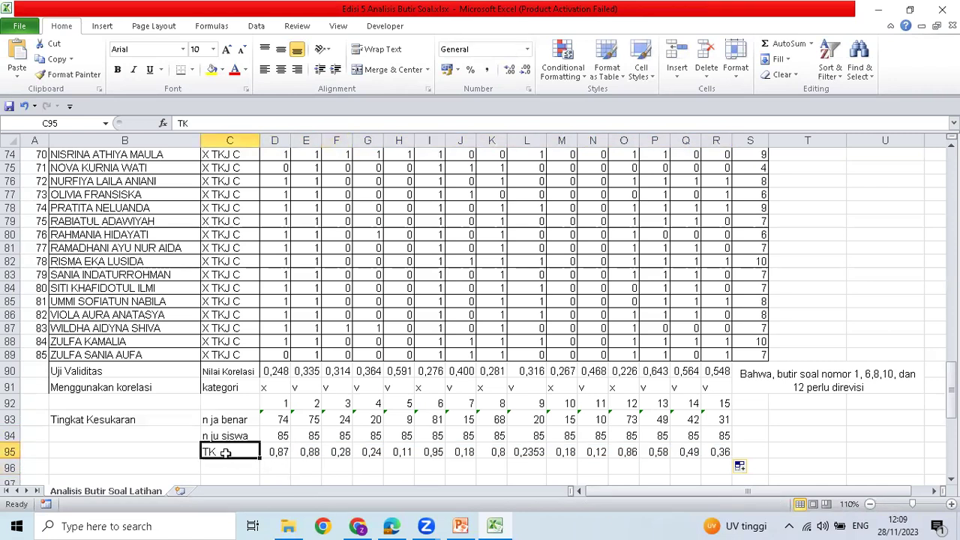
click(466, 525)
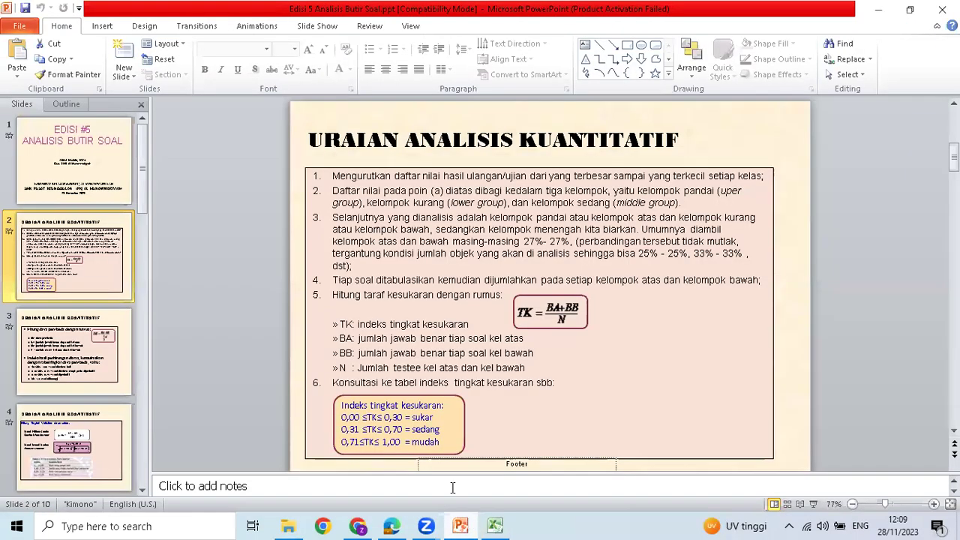
click(432, 417)
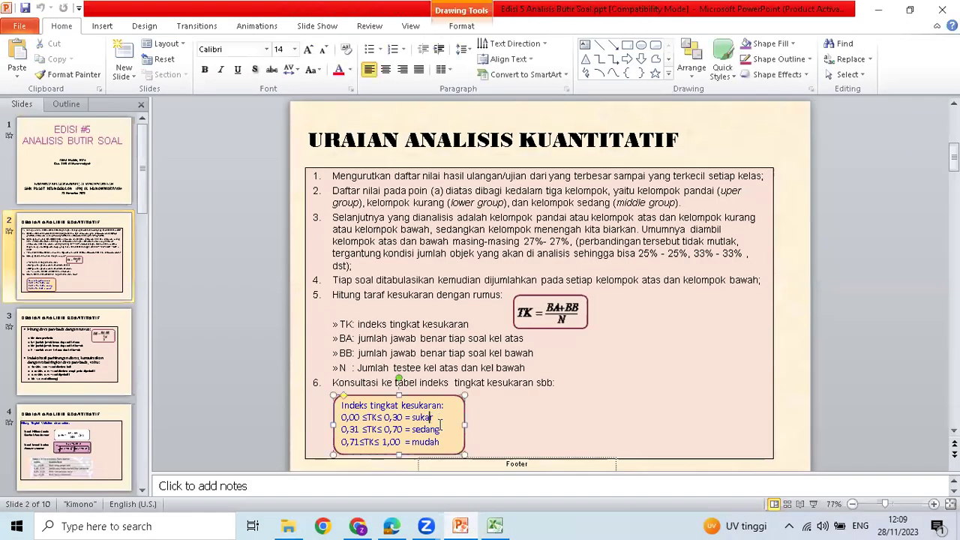
click(442, 442)
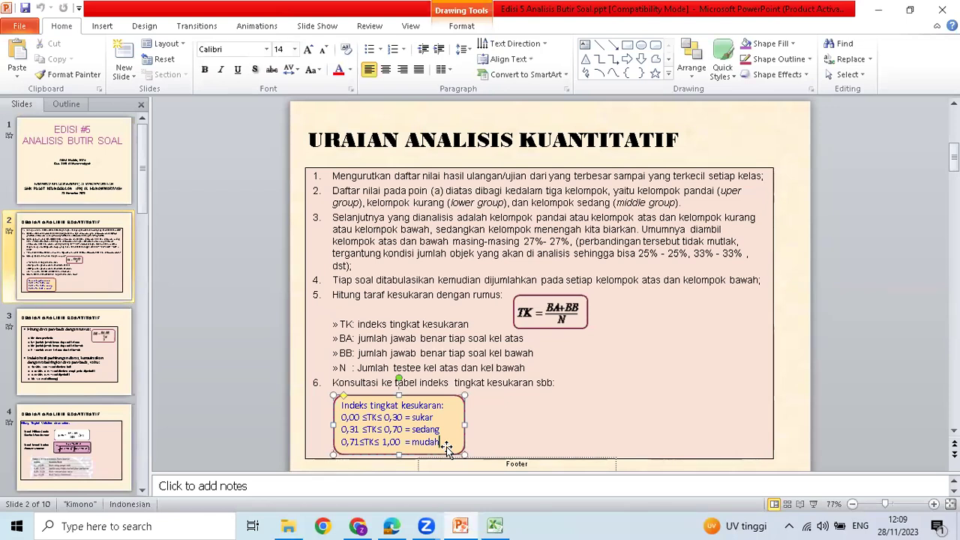
Switch back to the Excel workbook, label C96 "kategori" and enter "mudah" for question 1 in D96
click(498, 525)
click(225, 466)
text(kategori)
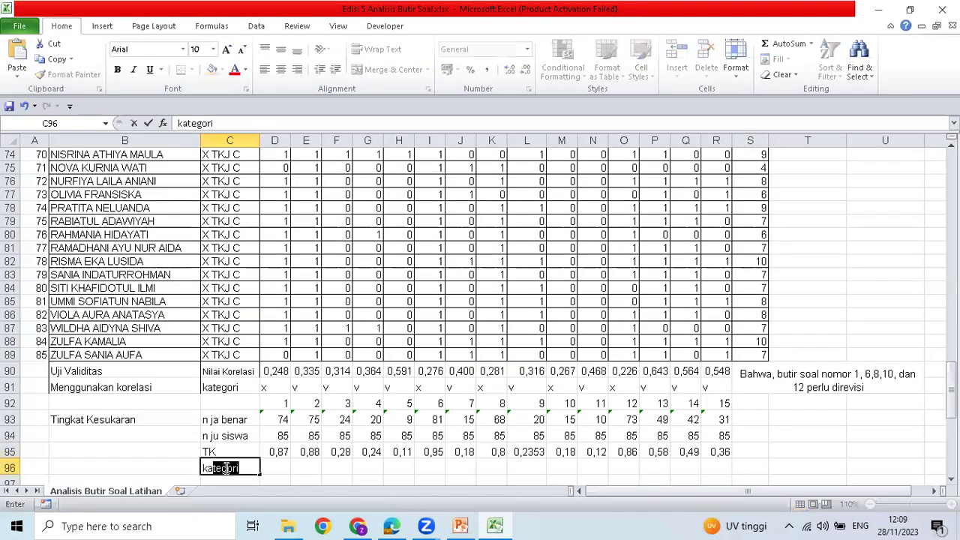
key(Tab)
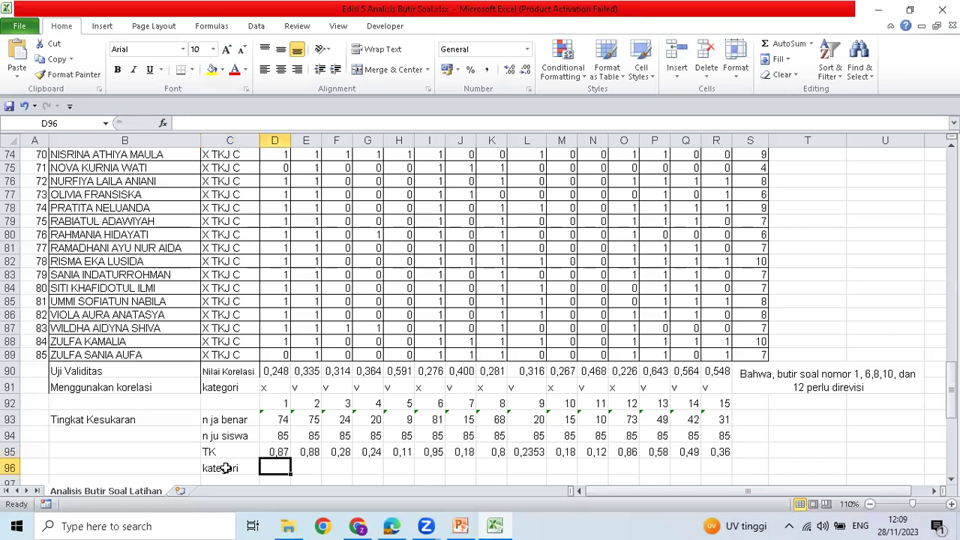
text(mudah)
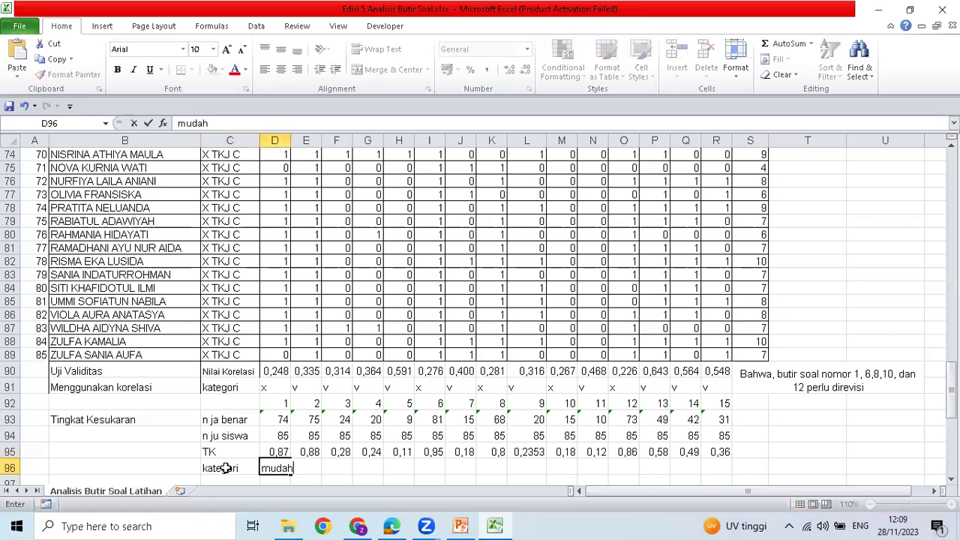
key(Tab)
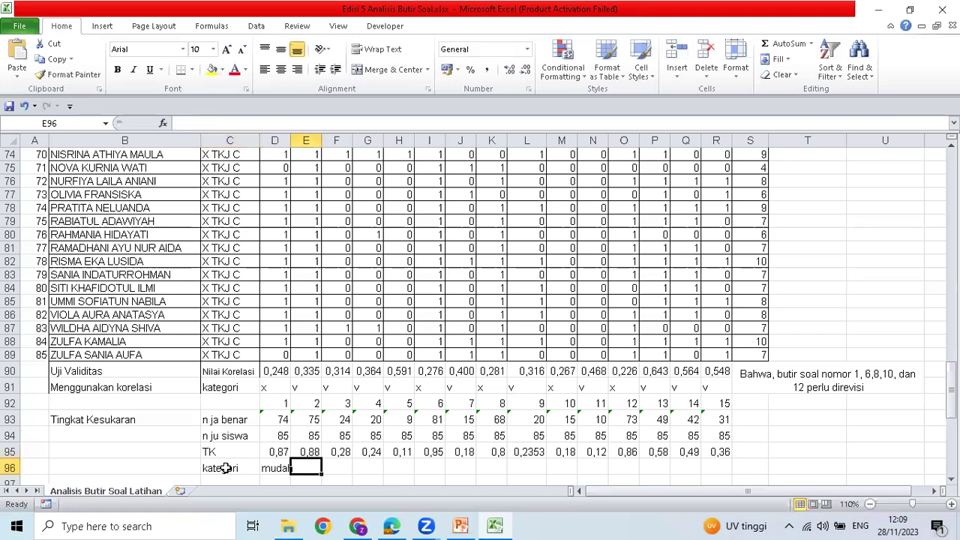
Reduce the font size of the category cells D96:R96 to 9
drag(275, 469, 722, 462)
key(alt+h)
key(f)
key(k)
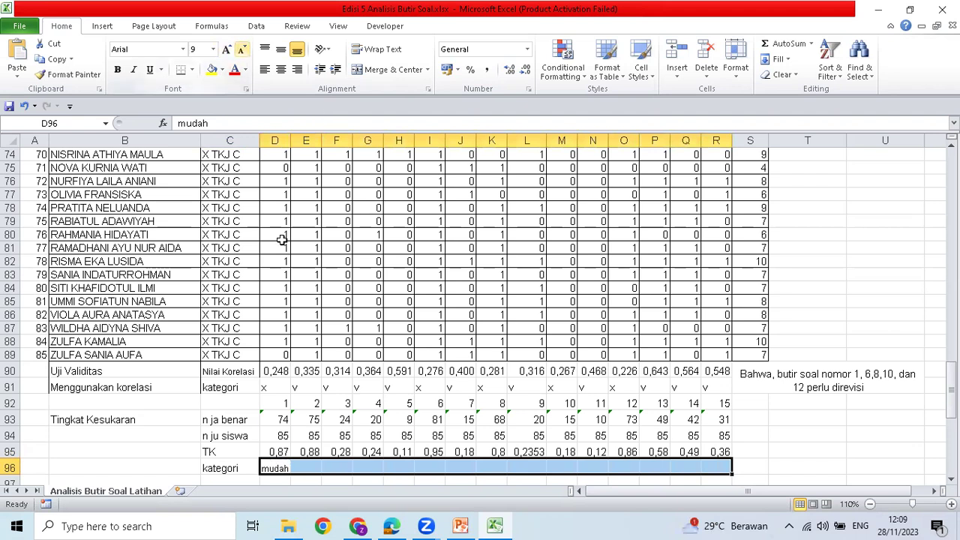
Enter the difficulty categories for questions 2 to 7 in E96:J96: mudah, sulit, sulit, sulit, mudah, sulit
click(310, 468)
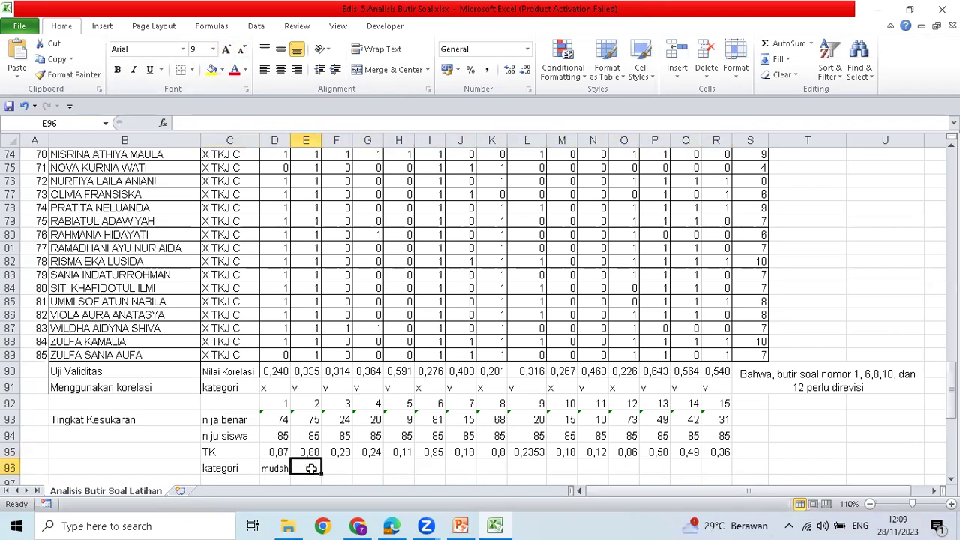
text(mudah)
key(Tab)
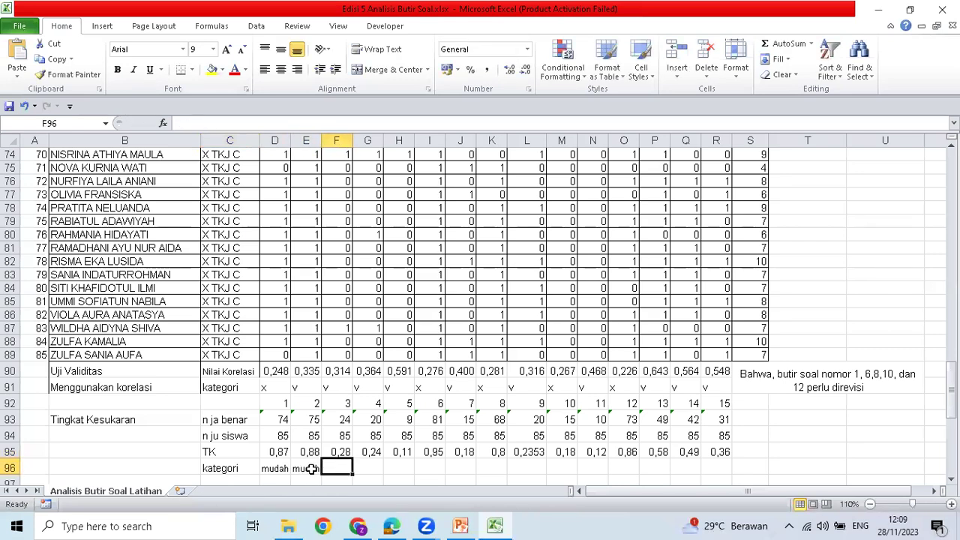
text(sulit)
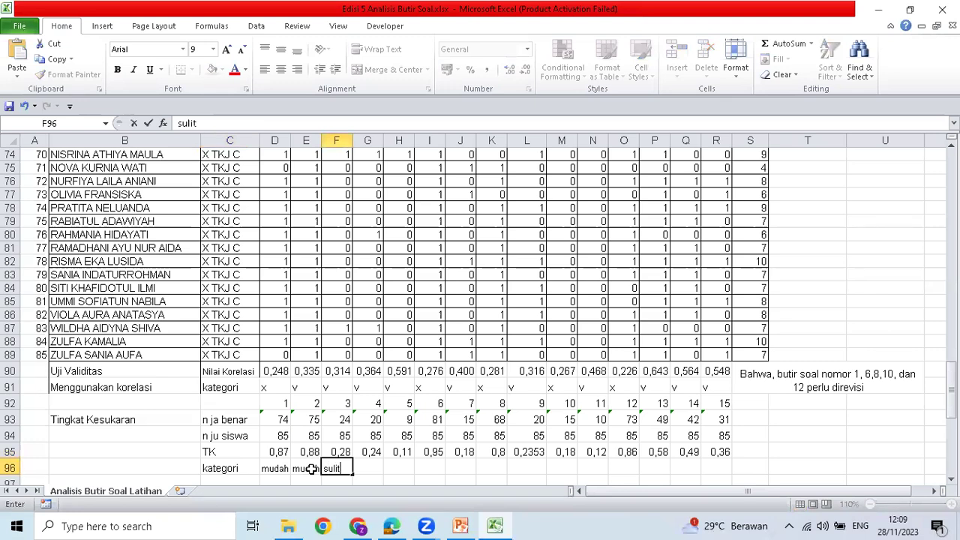
key(Tab)
text(sulit)
key(Tab)
text(sulit)
key(Tab)
text(mudah)
key(Tab)
text(sulit)
key(Tab)
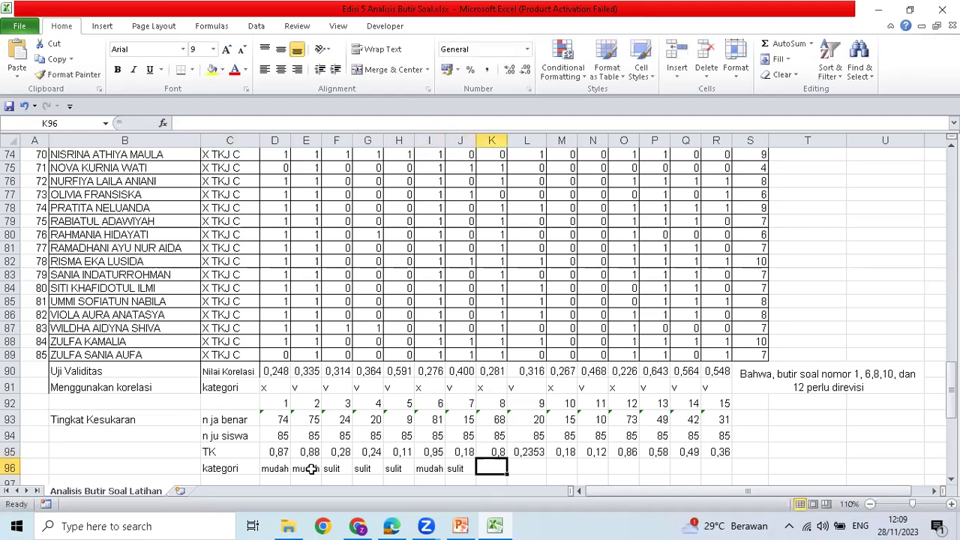
Categorise question 8 as mudah in K96 and questions 9 to 11 as sulit in L96:N96
text(mudah)
key(Tab)
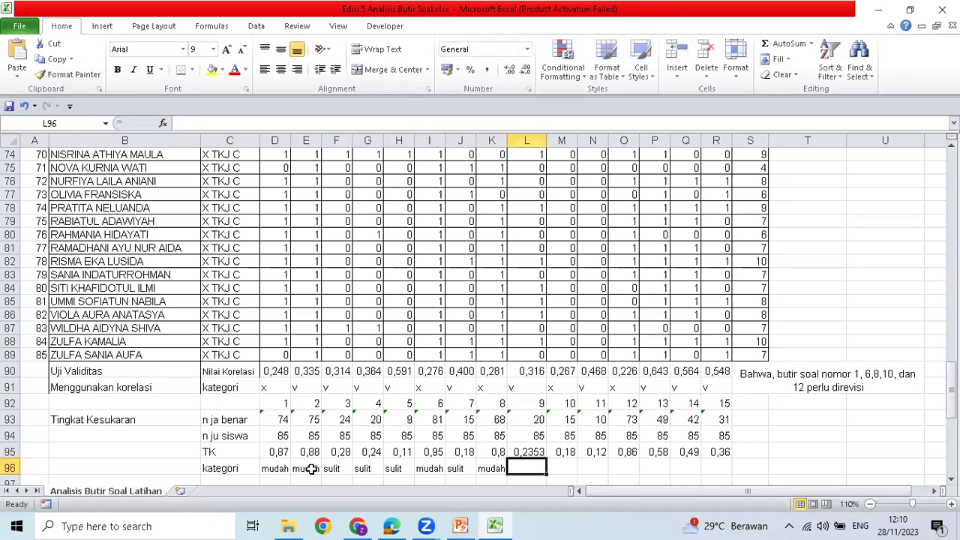
text(sulit)
key(Tab)
text(sulit)
key(Tab)
text(sulit)
key(Tab)
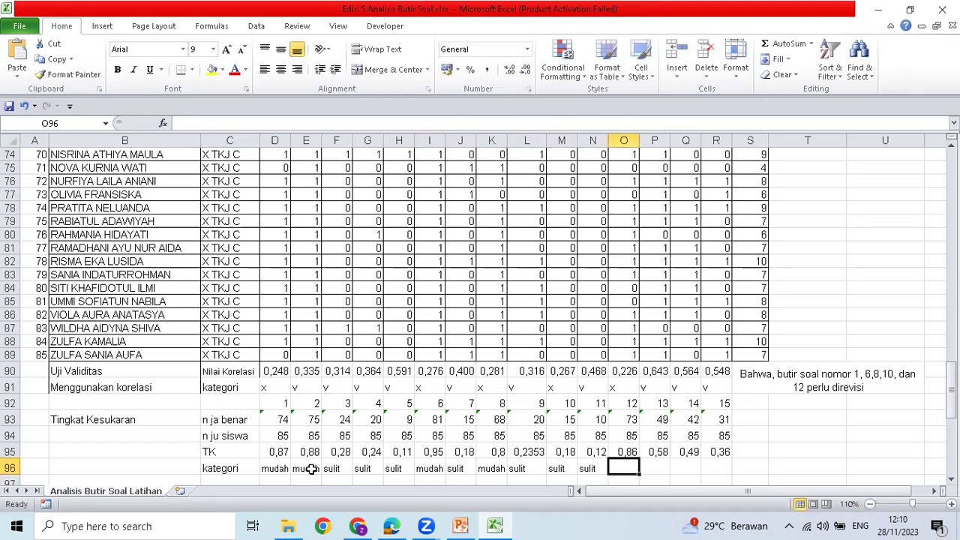
Categorise question 12 as mudah in O96 and questions 13 to 15 as sedang in P96:R96
text(mudah)
key(Tab)
text(s)
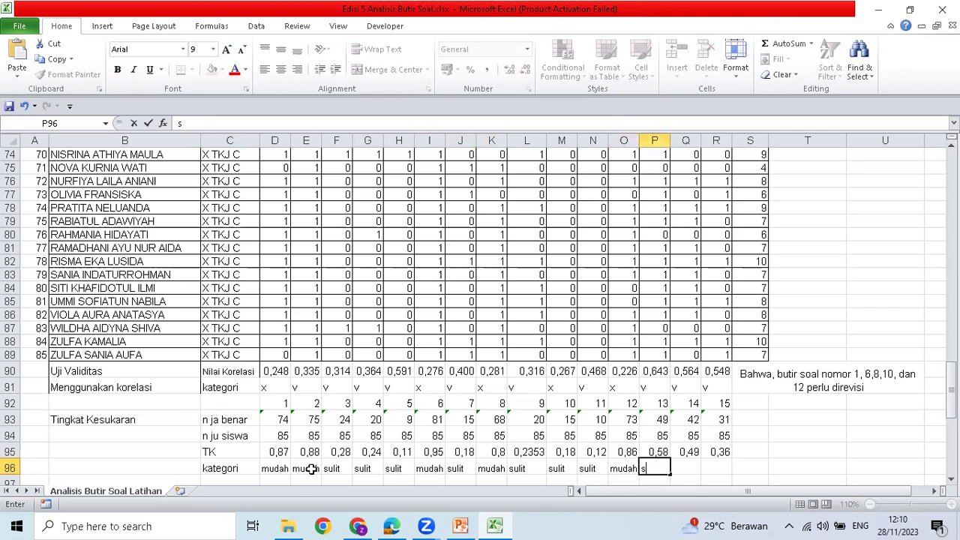
text(edang)
key(Tab)
text(seda)
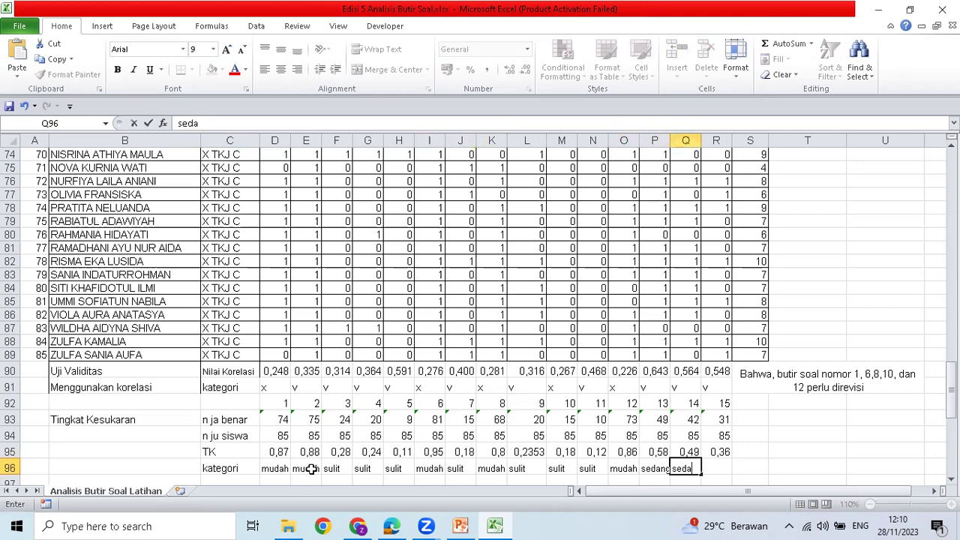
text(ng)
key(Tab)
text(sedang)
key(Return)
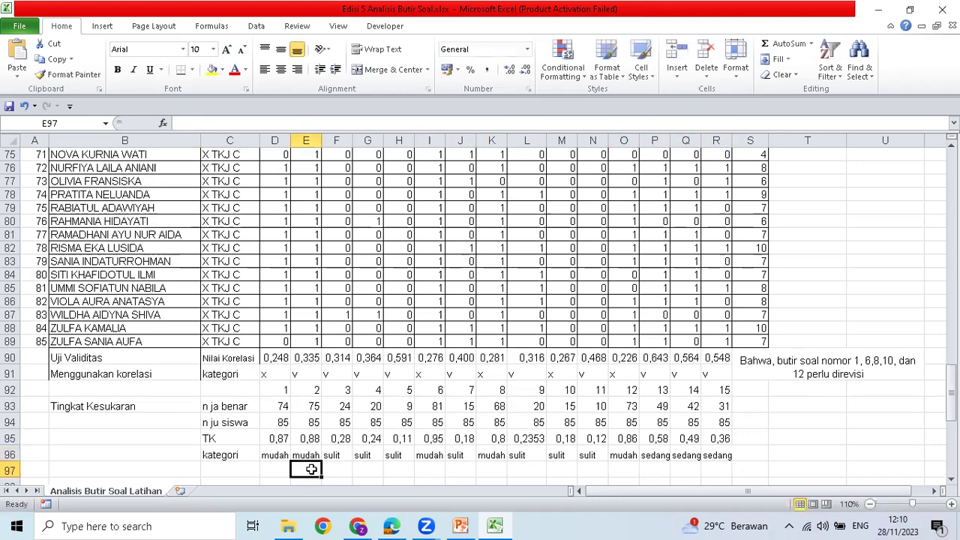
Center the difficulty category labels in row 96 horizontally for all the questions
click(279, 455)
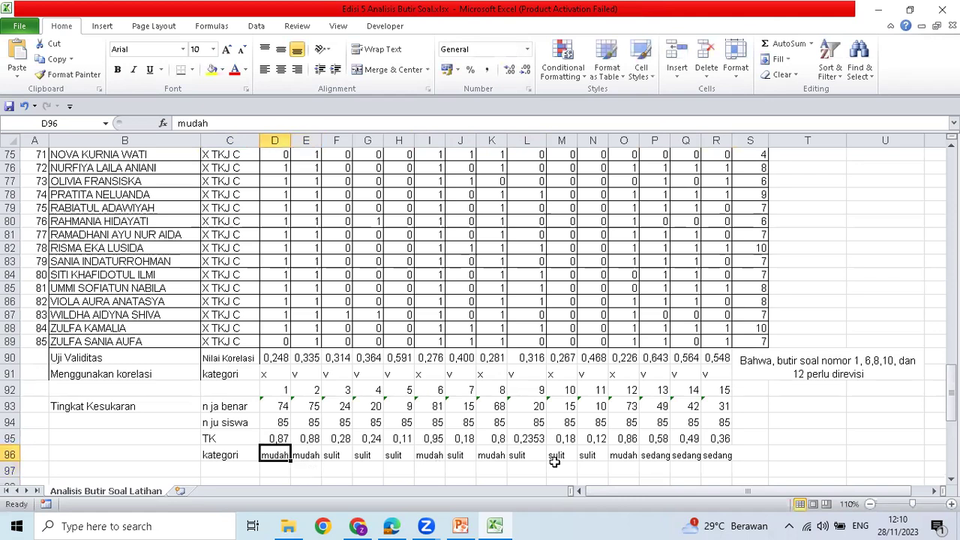
drag(692, 464, 720, 459)
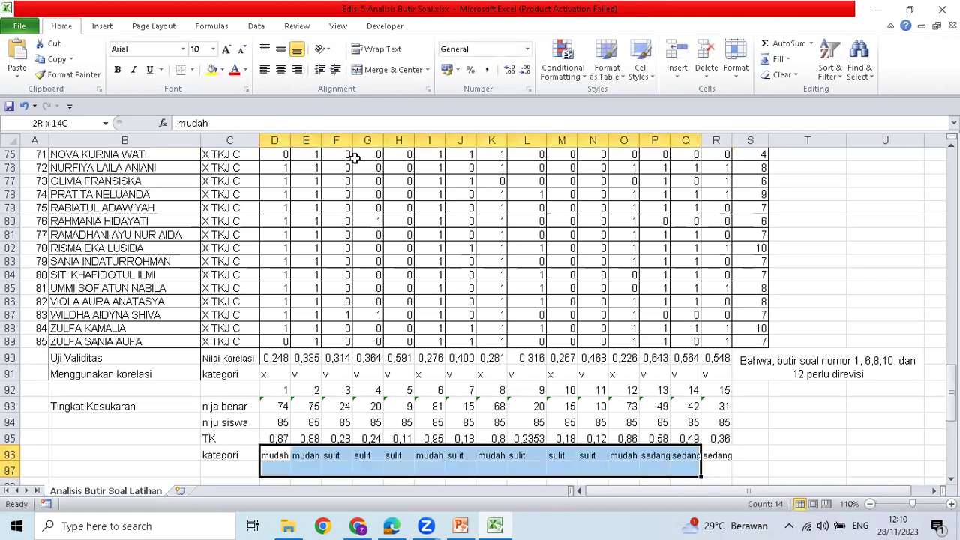
click(282, 70)
click(341, 481)
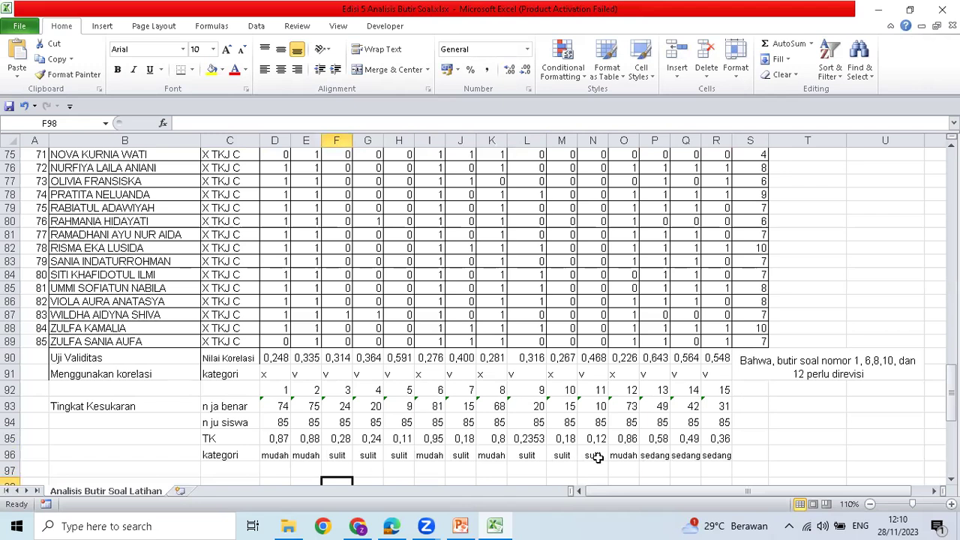
click(658, 474)
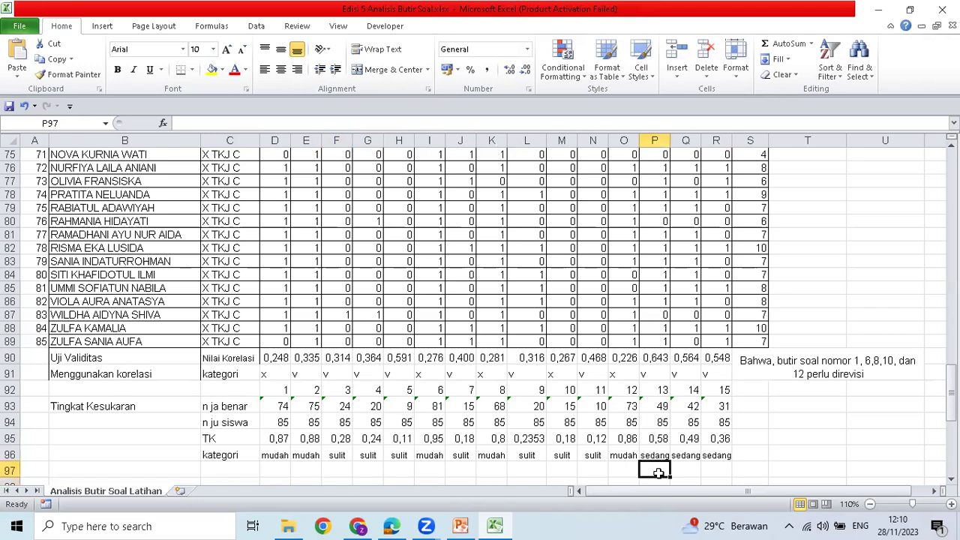
click(785, 435)
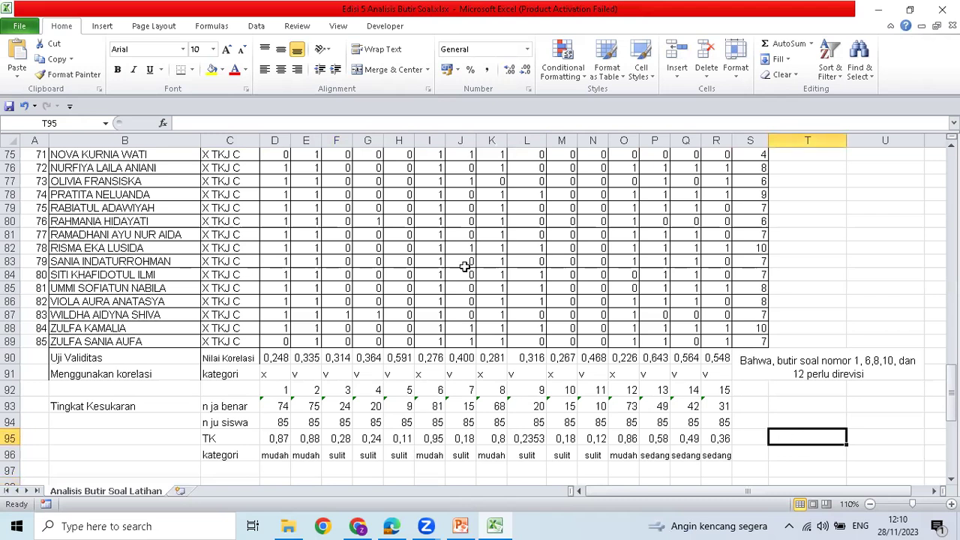
click(760, 275)
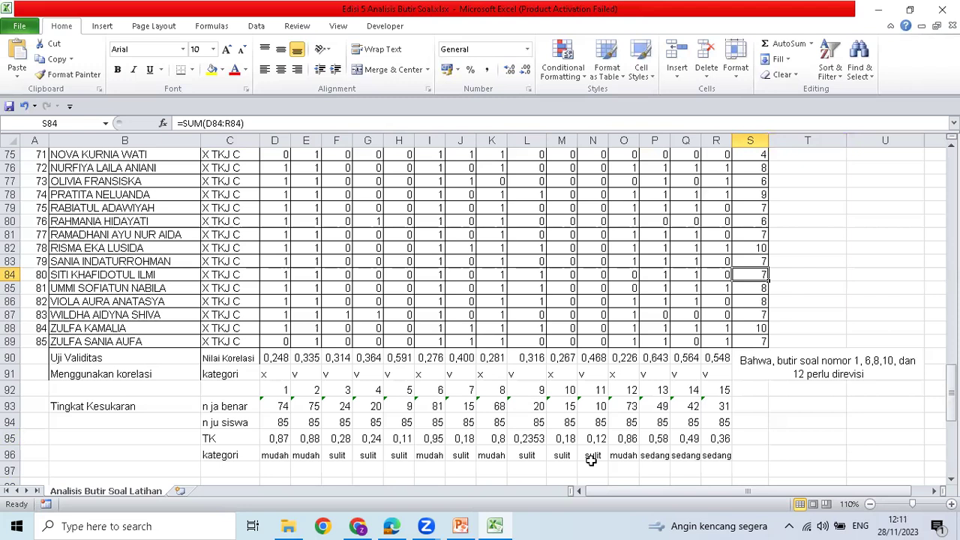
drag(951, 396, 931, 144)
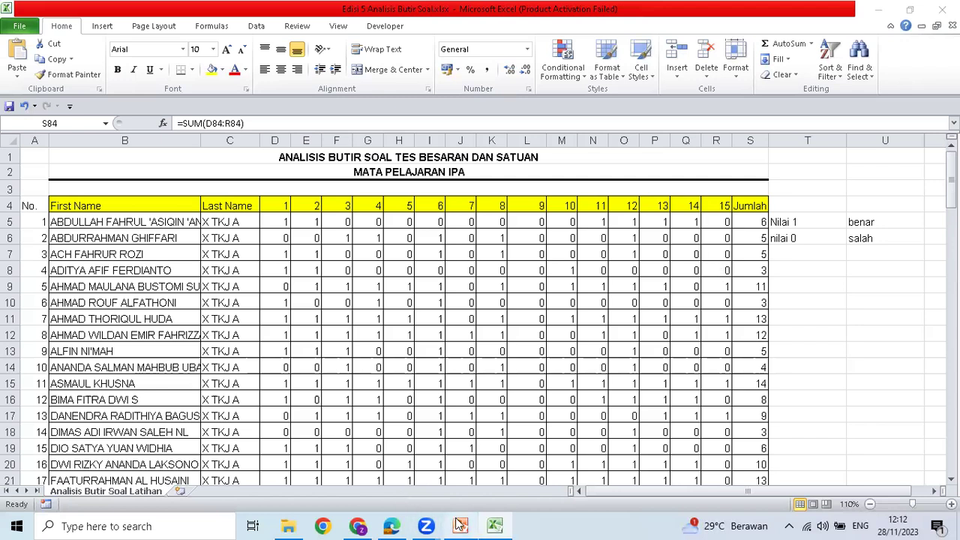
Close the PowerPoint presentation, then close the Excel workbook and save its changes
mouse_move(461, 525)
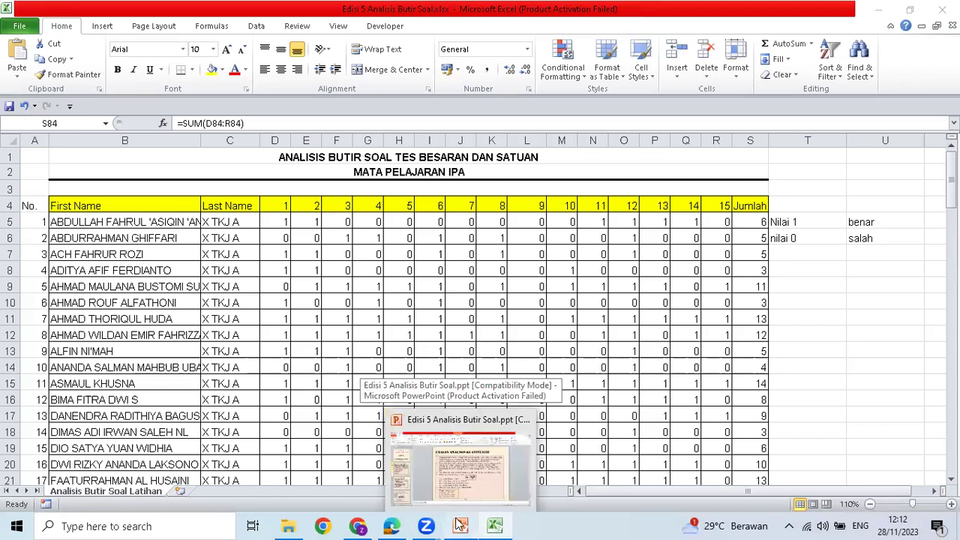
click(461, 524)
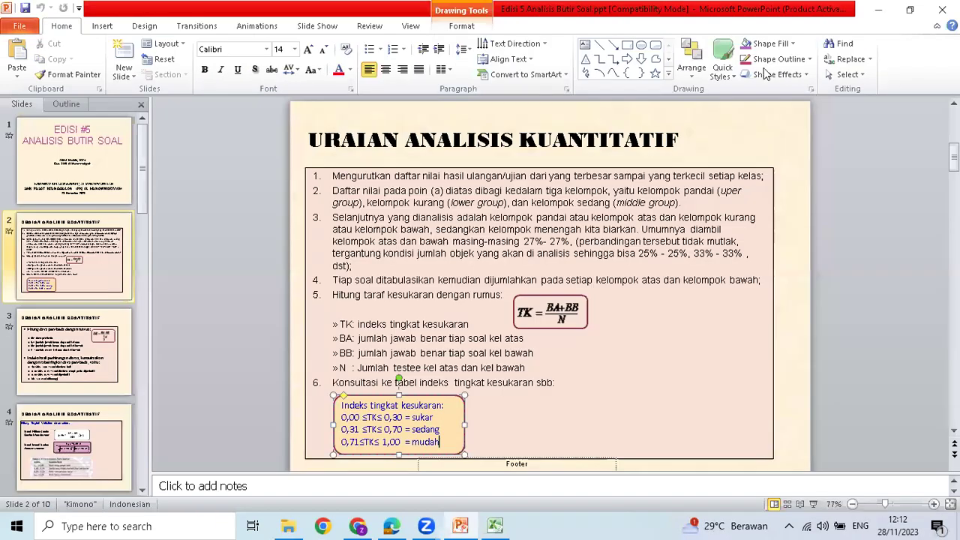
click(942, 10)
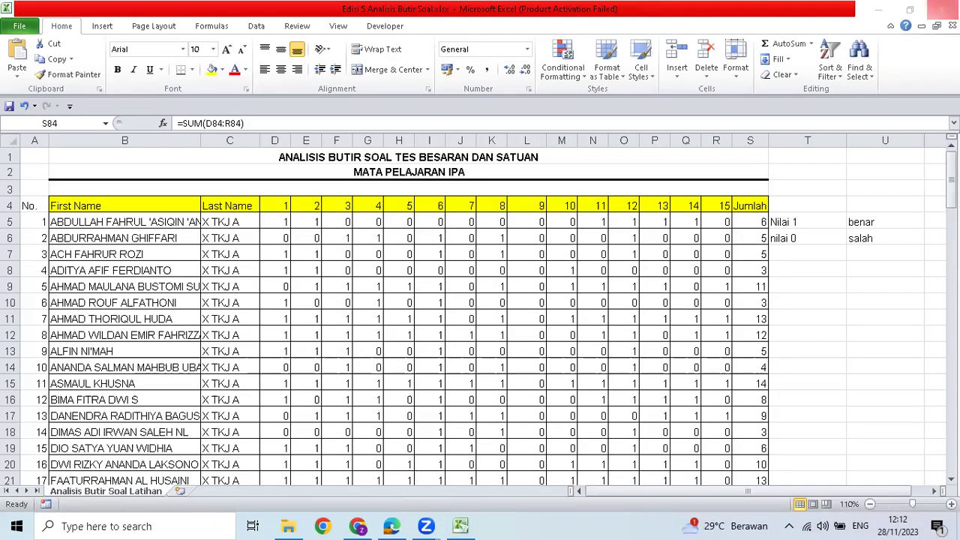
click(942, 9)
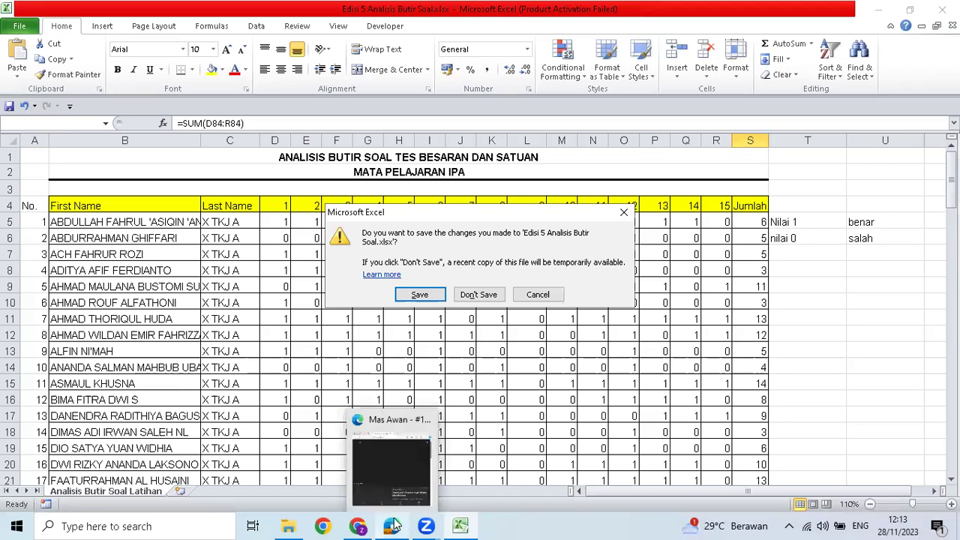
mouse_move(461, 524)
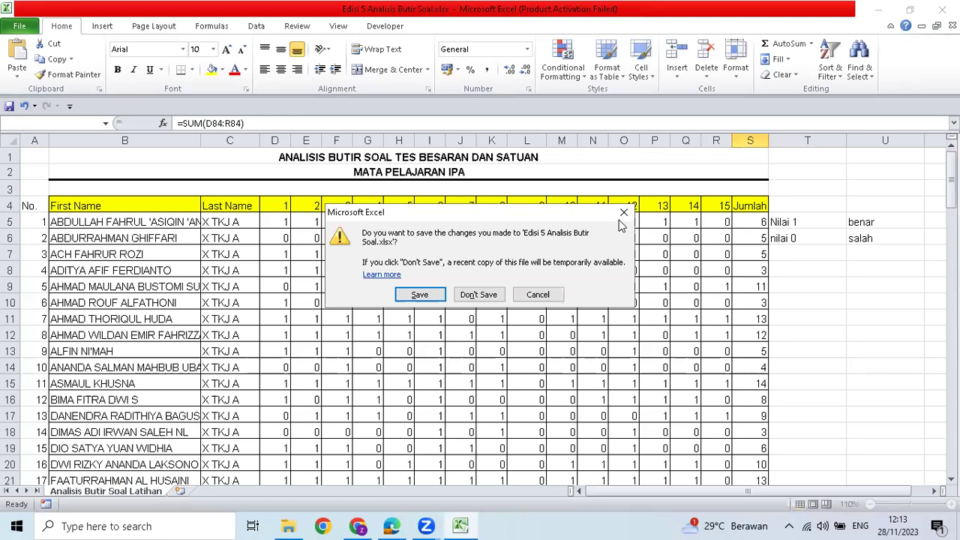
click(436, 295)
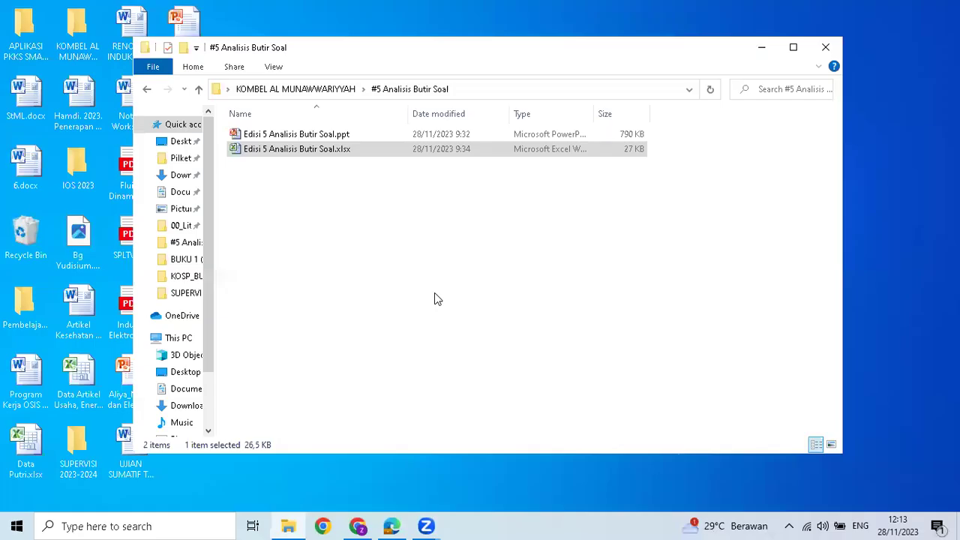
Select both Edisi 5 Analisis Butir Soal.ppt and Edisi 5 Analisis Butir Soal.xlsx in the #5 Analisis Butir Soal folder
click(405, 162)
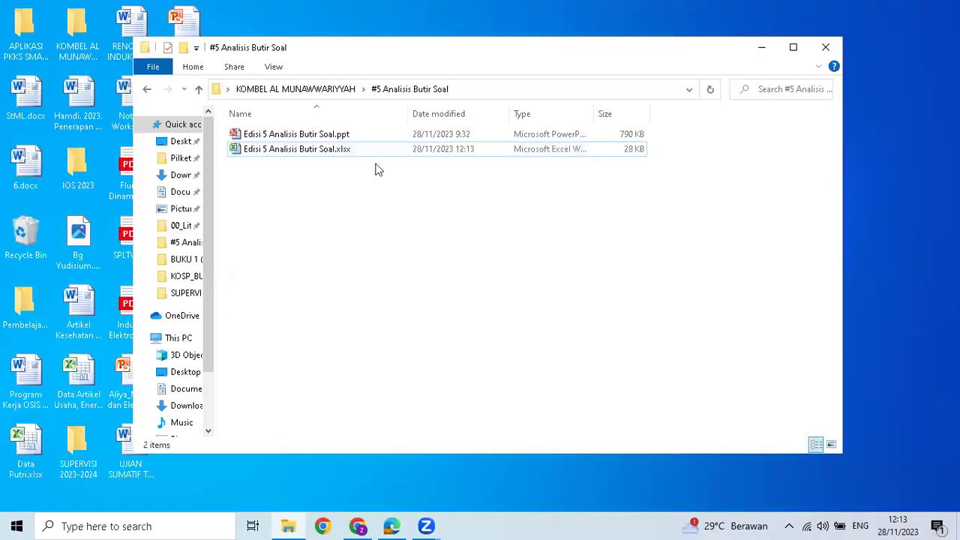
drag(304, 128, 405, 165)
drag(453, 344, 467, 464)
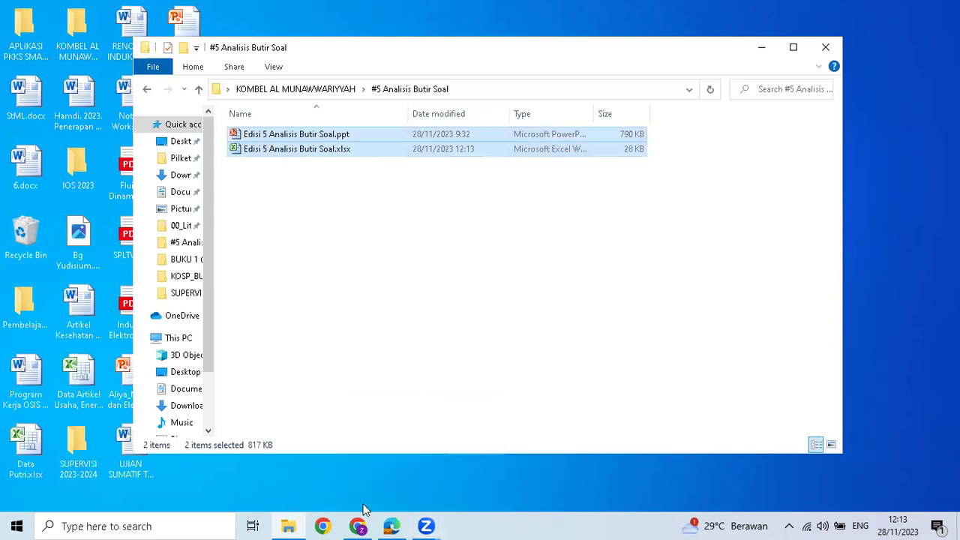
click(290, 524)
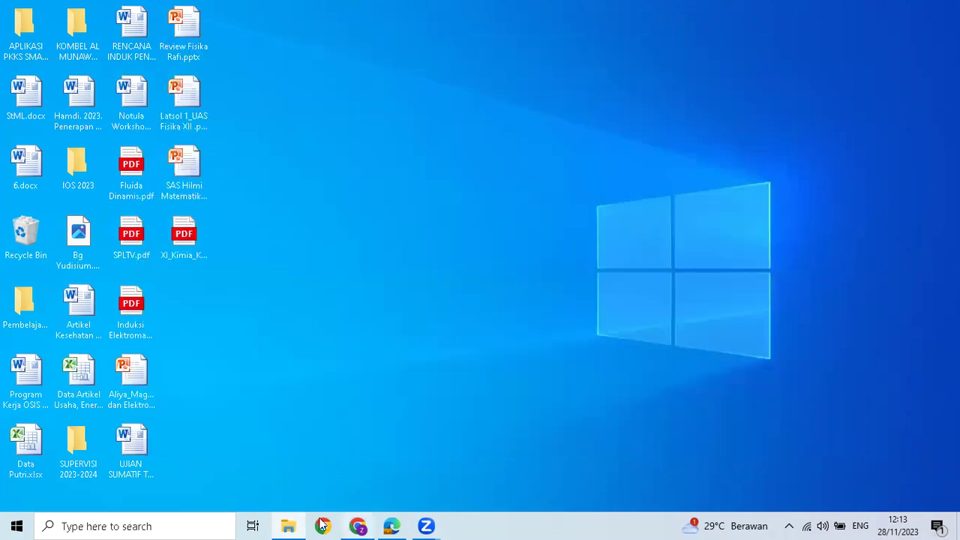
click(292, 525)
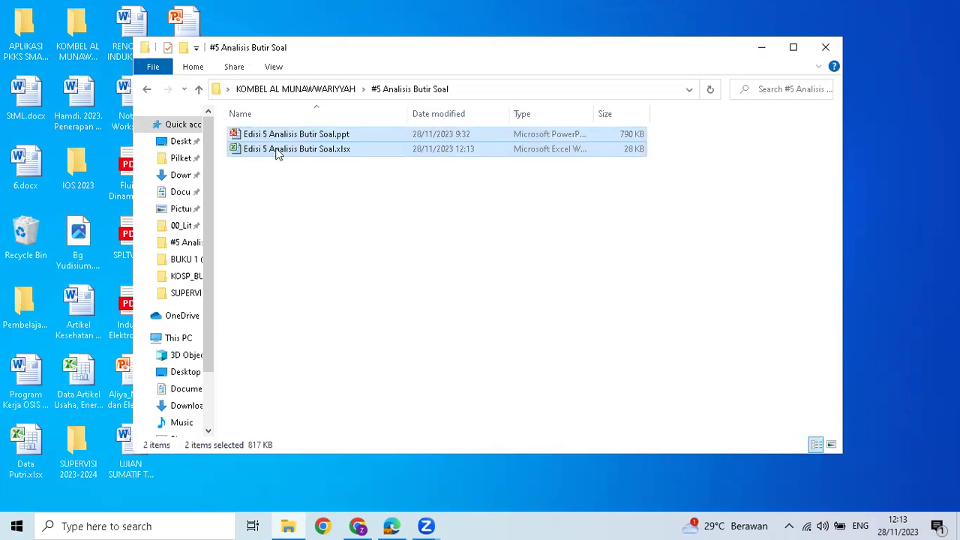
key(Return)
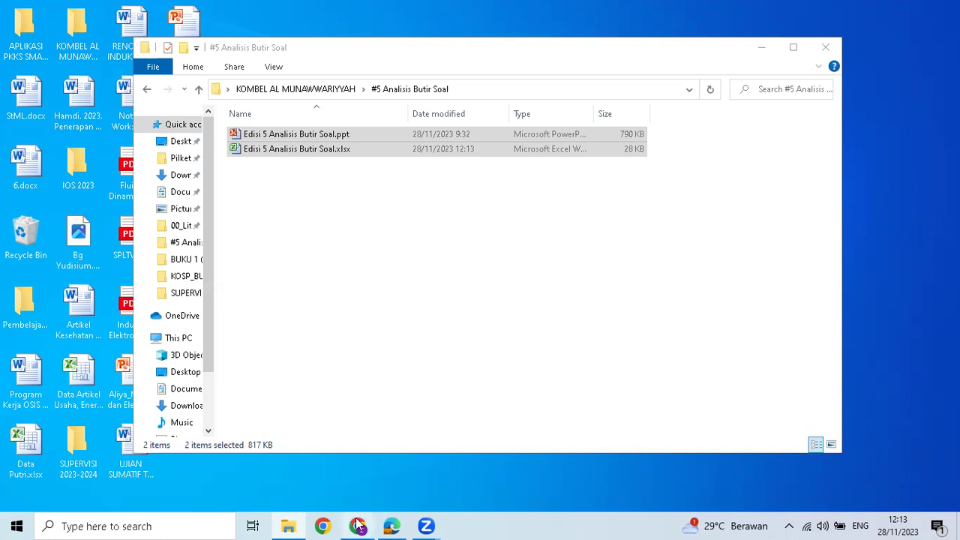
Switch to WhatsApp Web in Chrome and search the chats for "kombel"
key(alt+Tab)
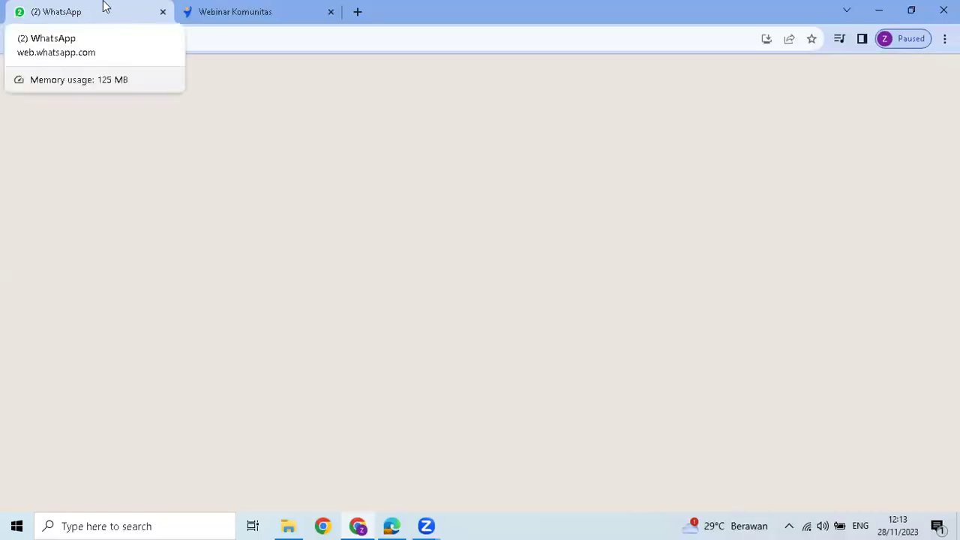
click(235, 8)
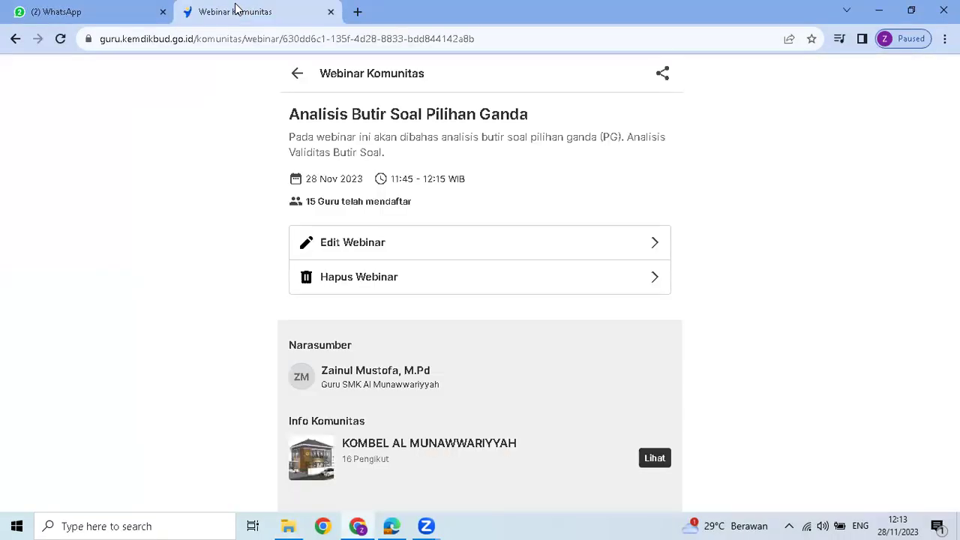
click(97, 7)
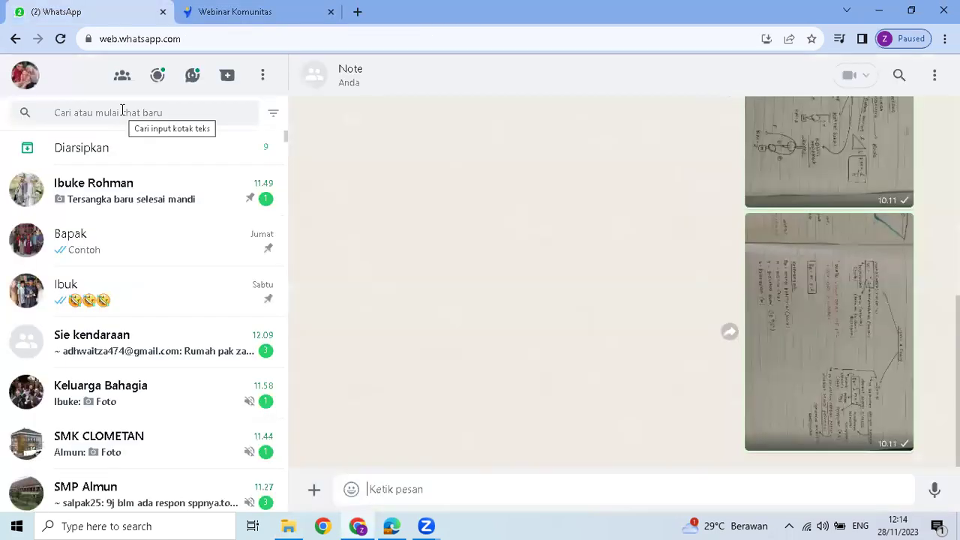
click(123, 110)
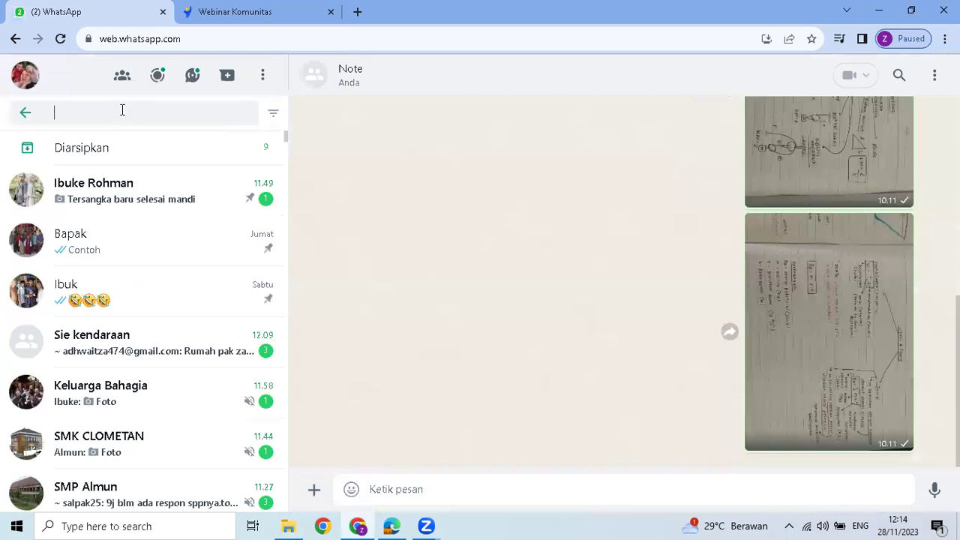
text(ko)
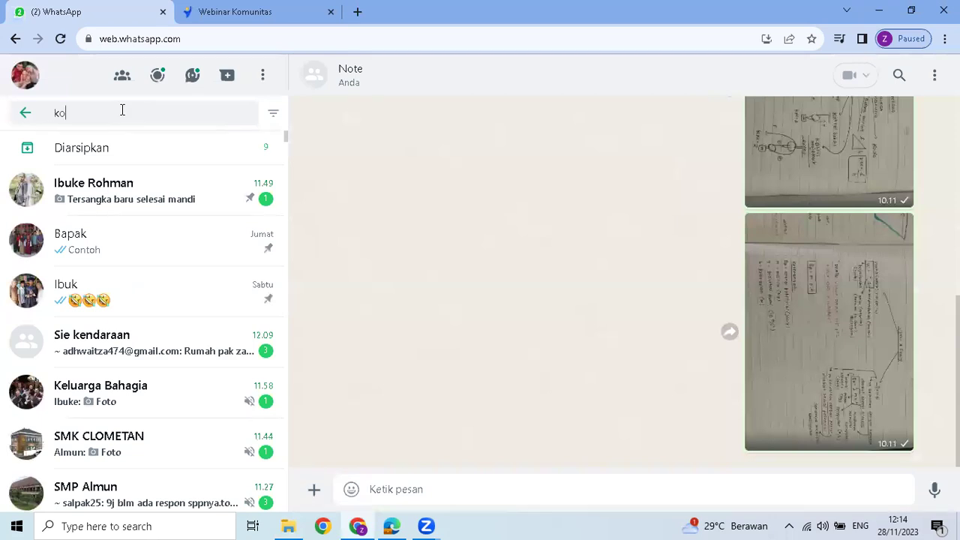
text(mbel)
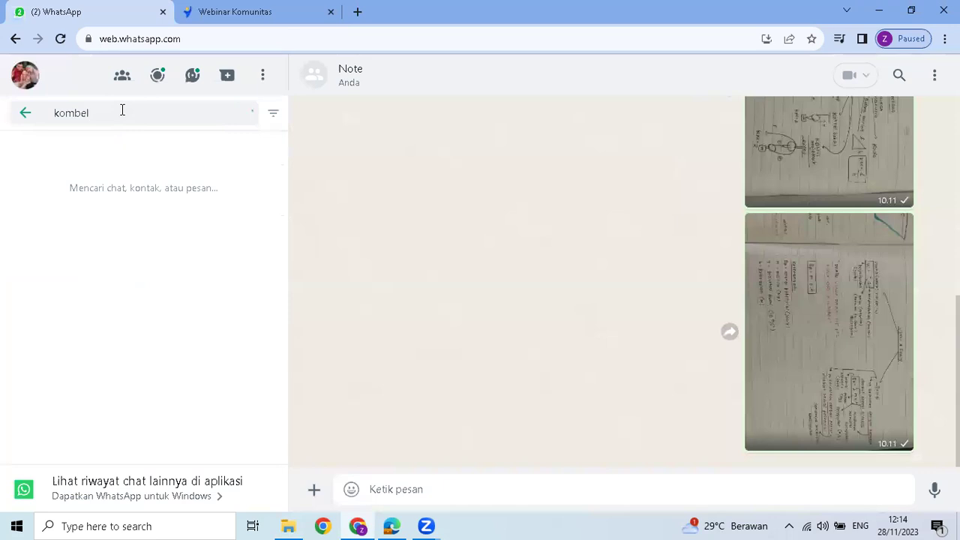
Shorten the chat search to "kom" and open the Komunitas Belajar SMK Al Munawwariyyah group
key(BackSpace)
key(BackSpace)
key(BackSpace)
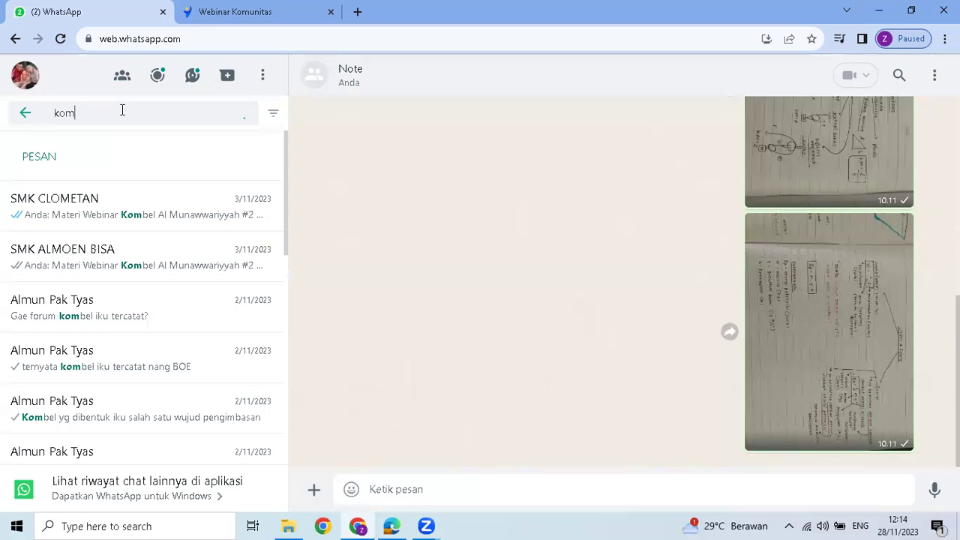
key(BackSpace)
key(BackSpace)
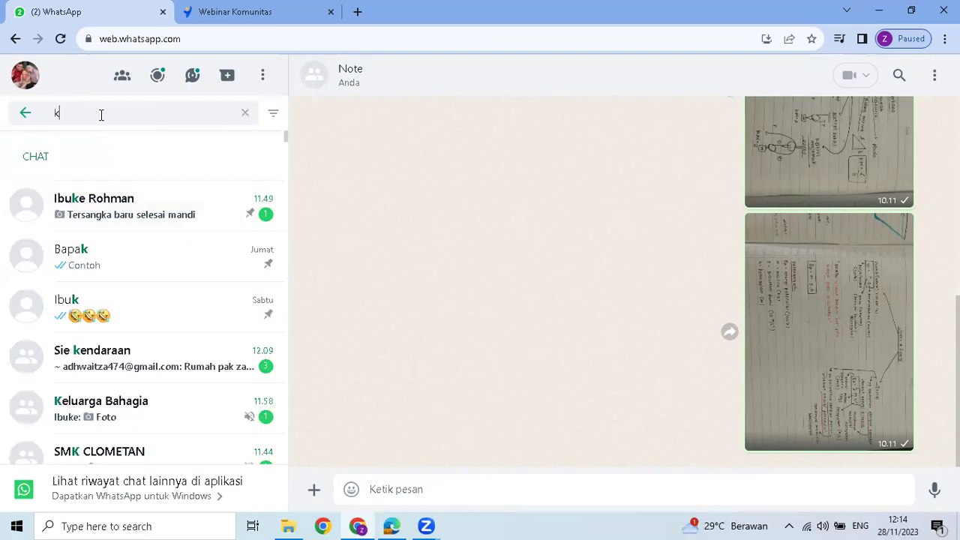
text(omb)
key(BackSpace)
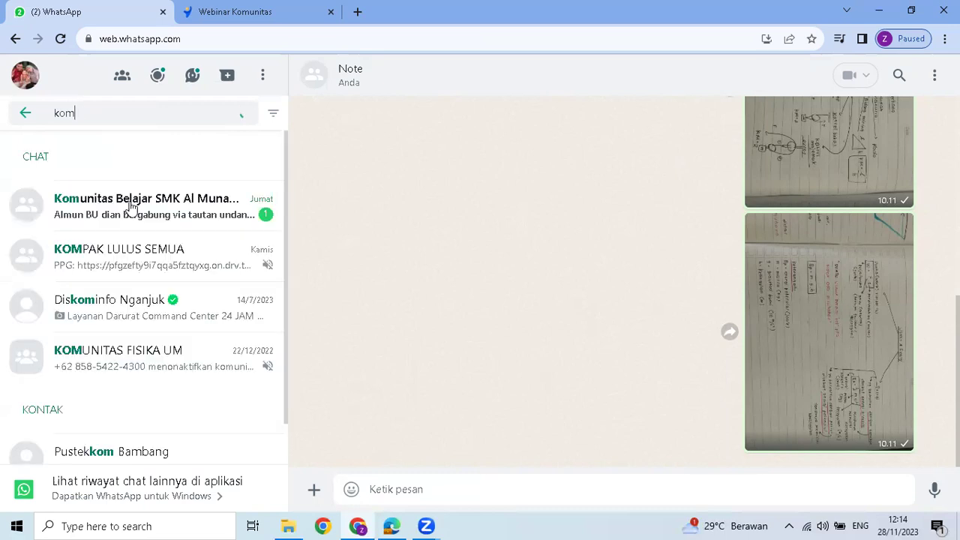
click(130, 206)
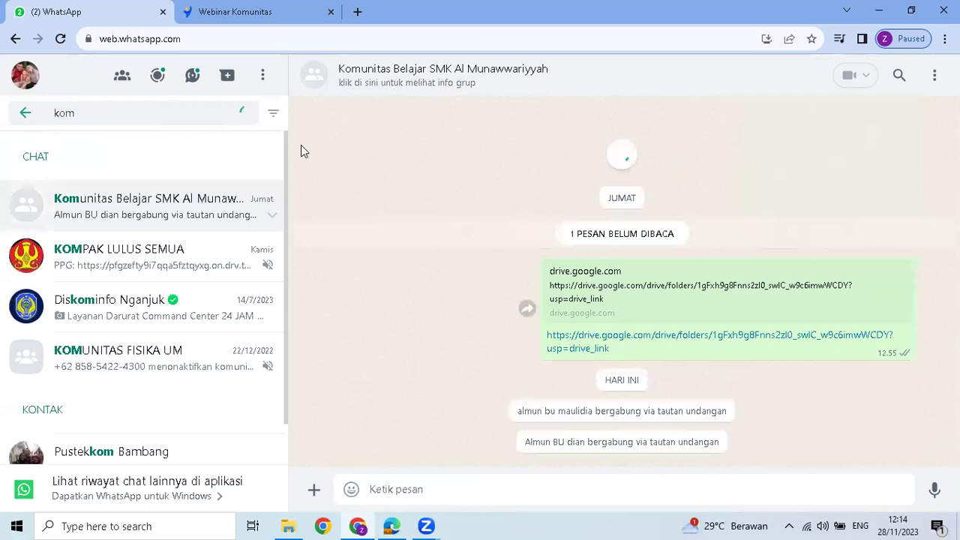
Attach Edisi 5 Analisis Butir Soal.xlsx and Edisi 5 Analisis Butir Soal.ppt to the group chat and send them
key(alt+Tab)
drag(765, 287, 873, 425)
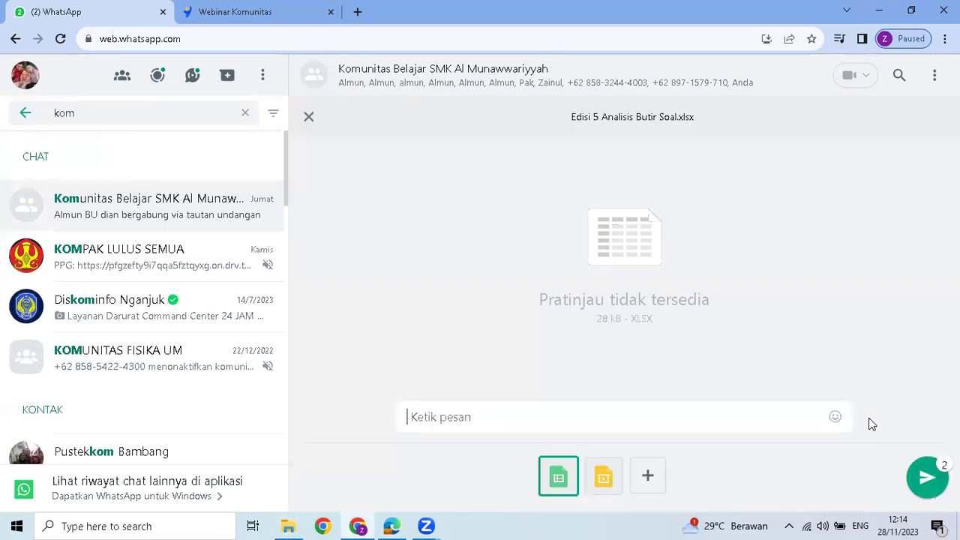
key(Return)
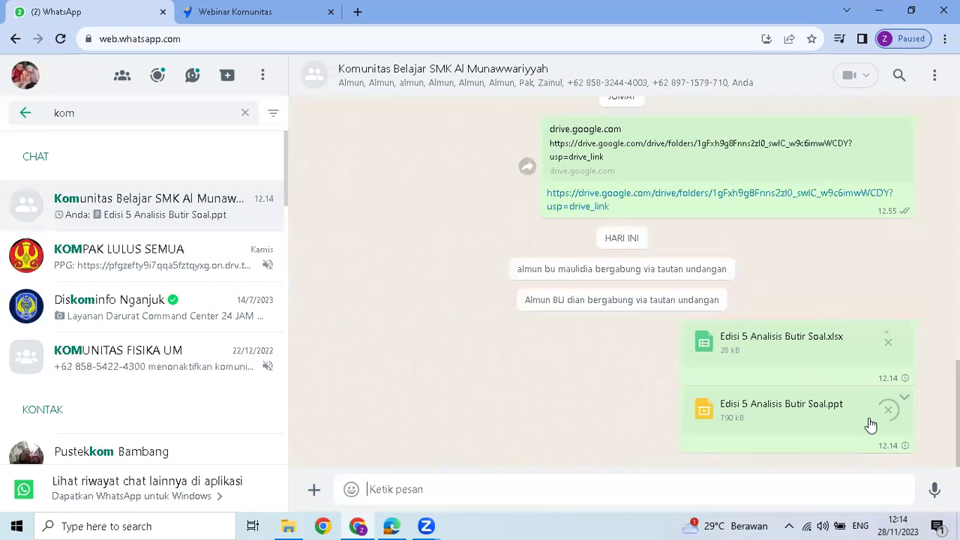